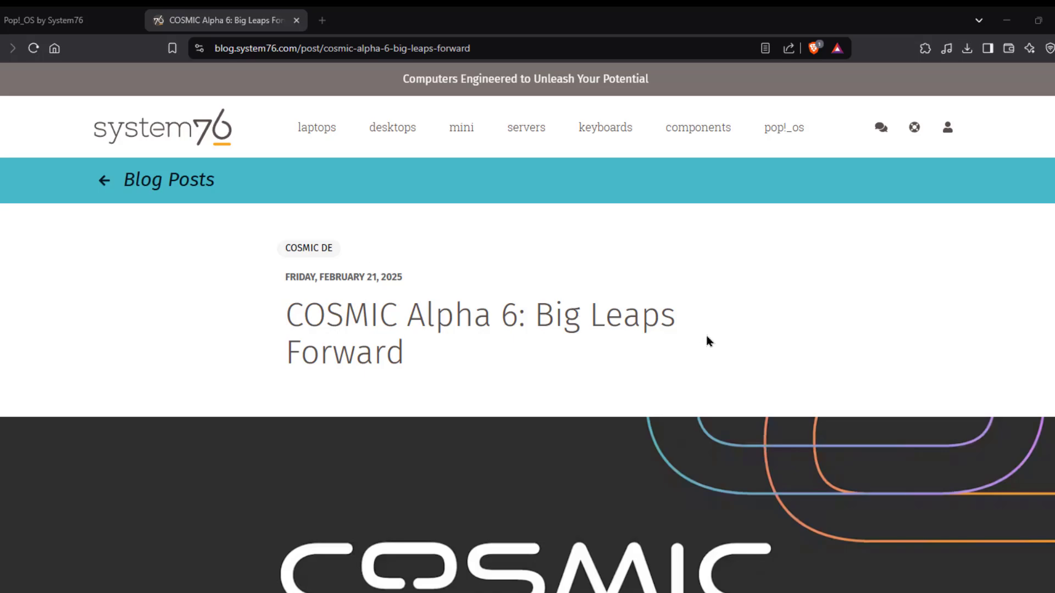
Step: Scroll the COSMIC Alpha 6 post down to its banner and opening paragraph
scroll(708, 340, down, 5)
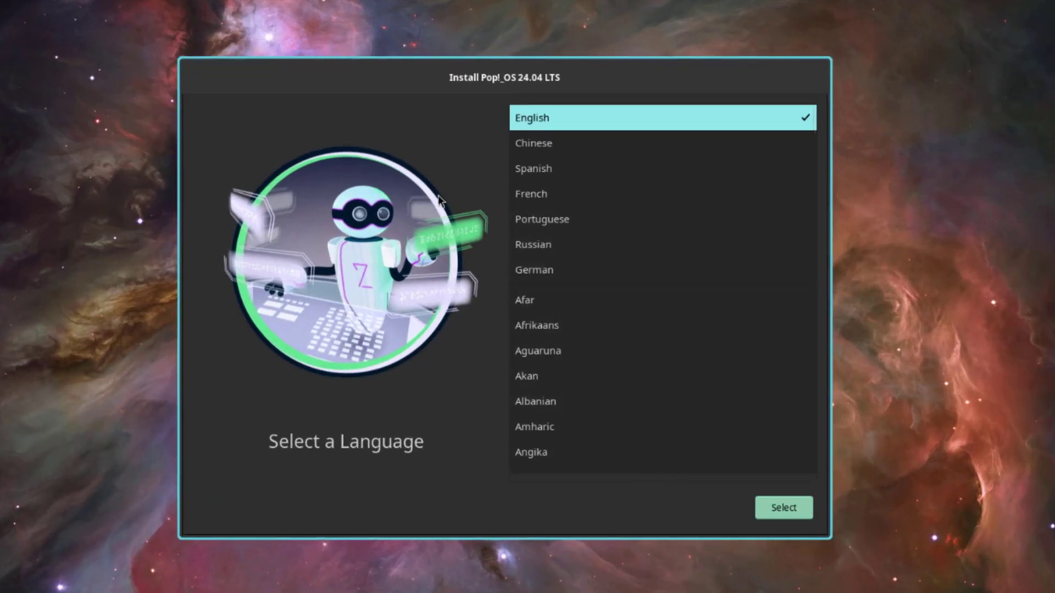
Step: Choose English, United States, and the default English (US) keyboard layout
click(777, 507)
click(778, 508)
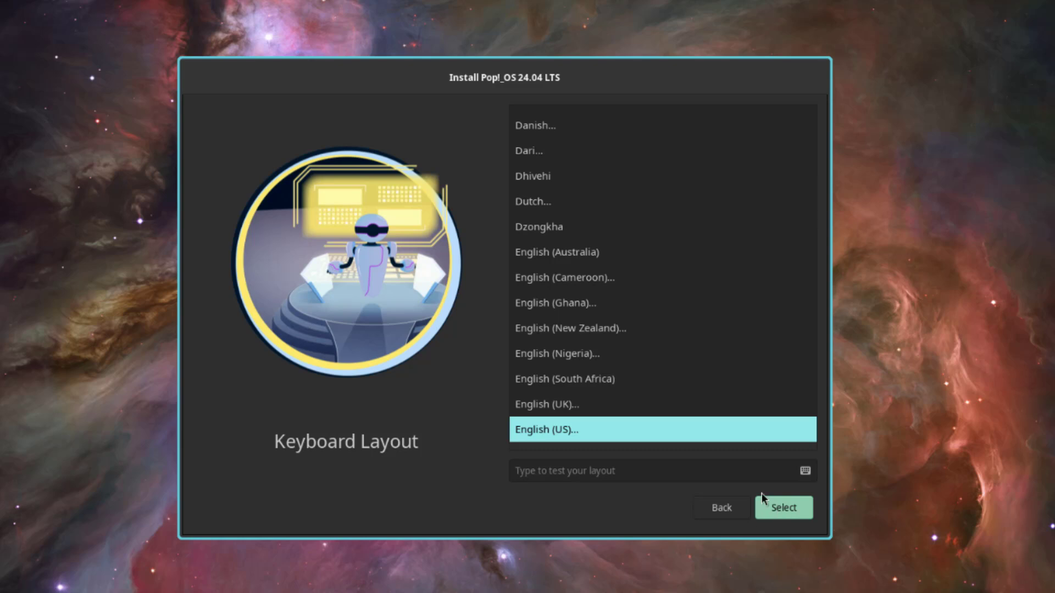
click(772, 506)
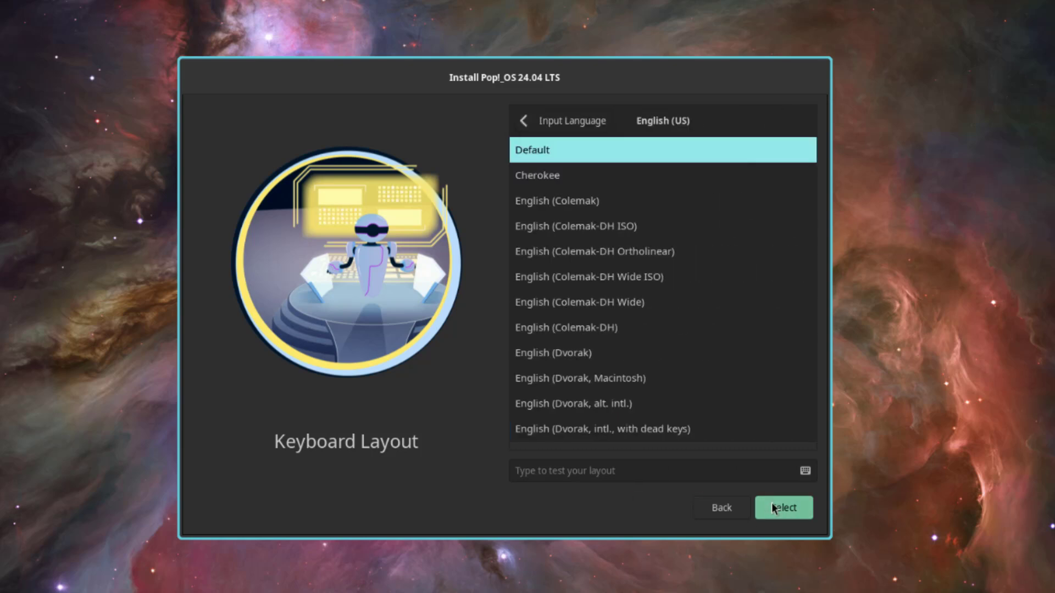
click(772, 506)
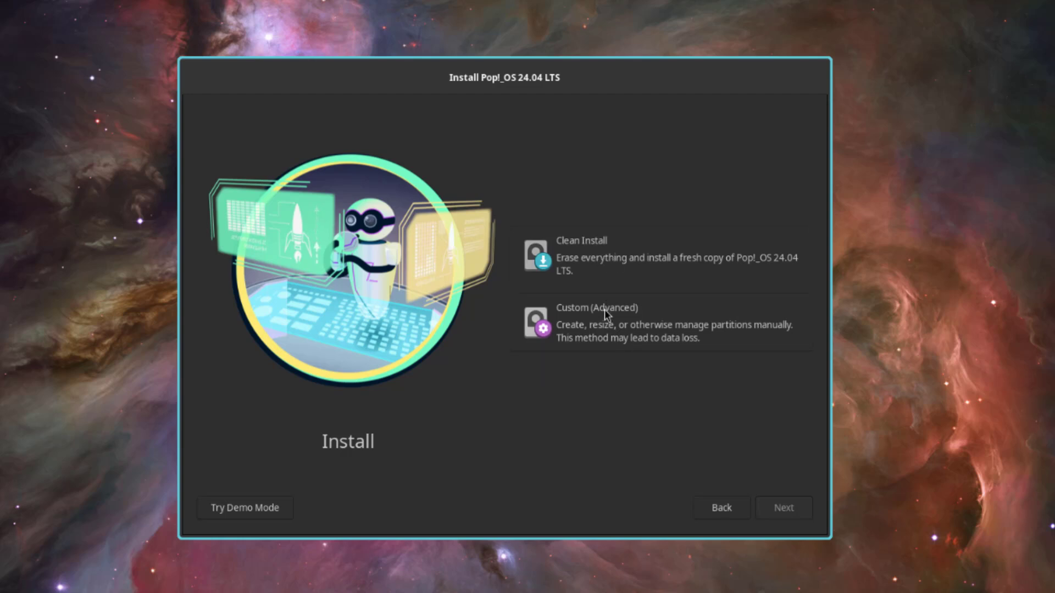
Step: Choose Clean Install and erase the SanDisk SSD as the install target
click(590, 268)
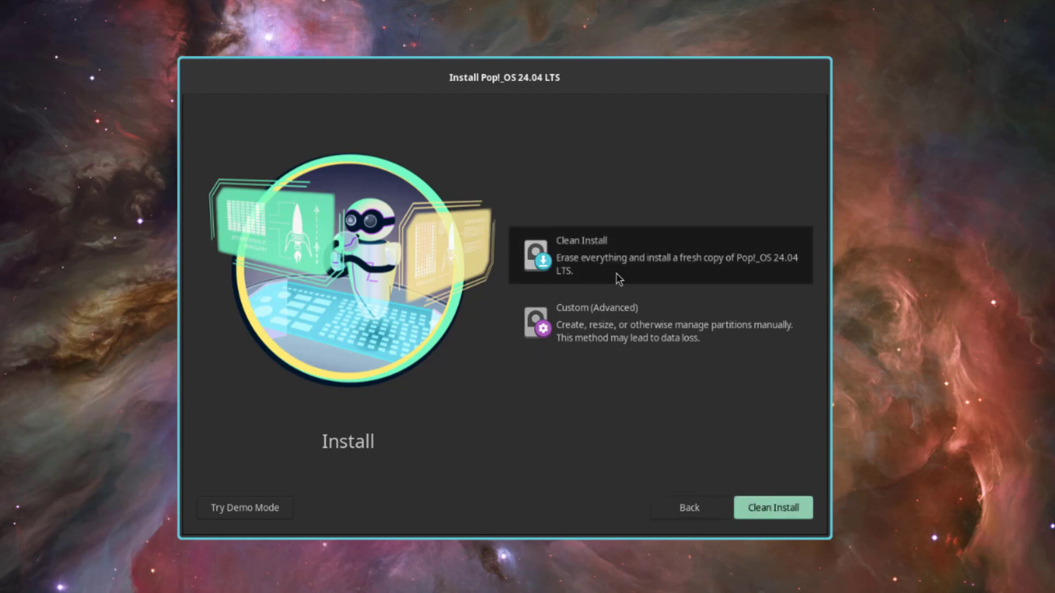
click(765, 507)
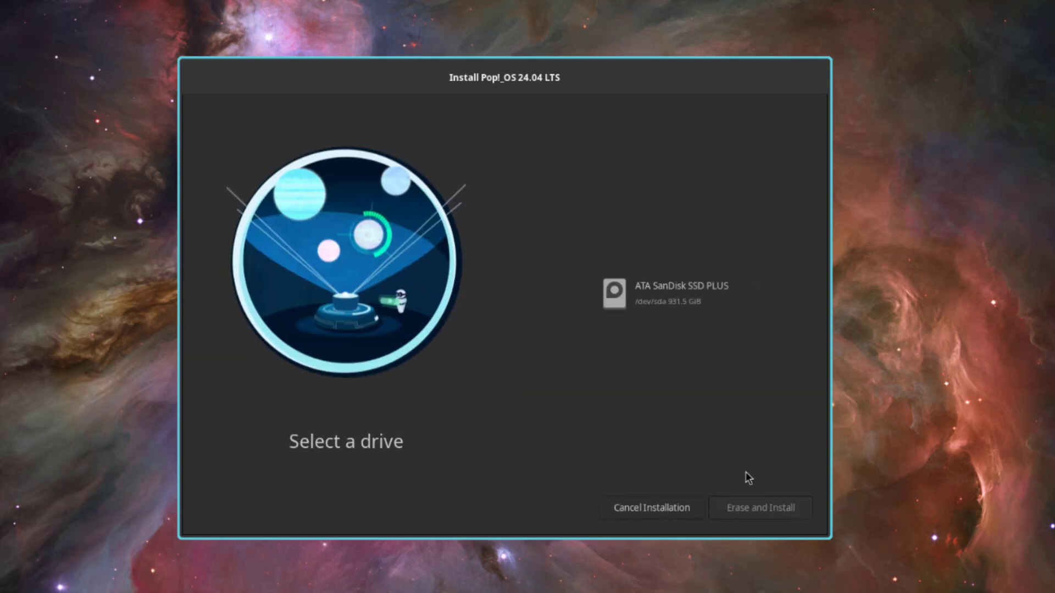
click(679, 292)
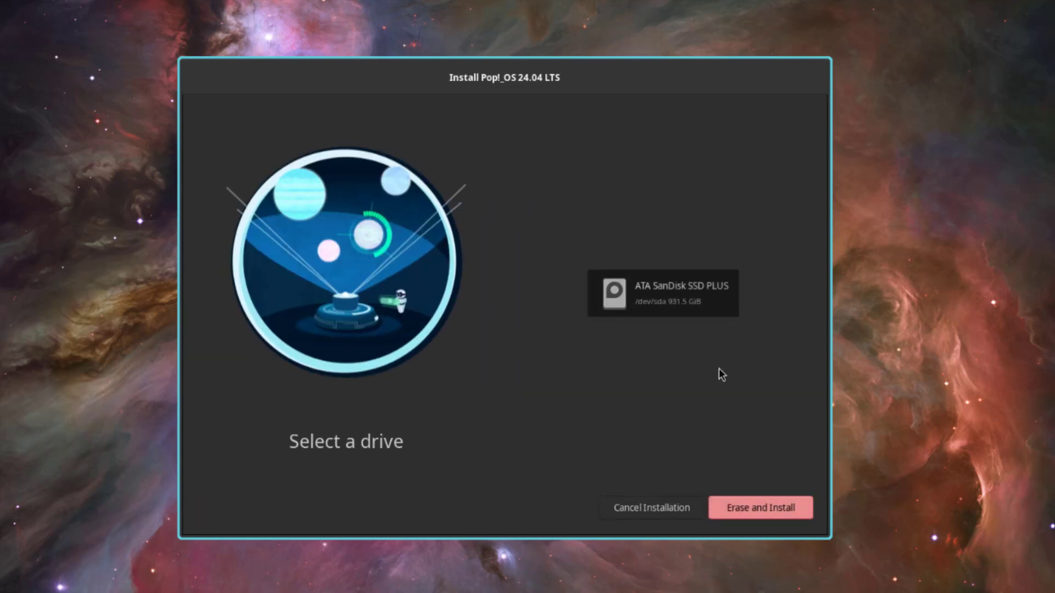
click(765, 505)
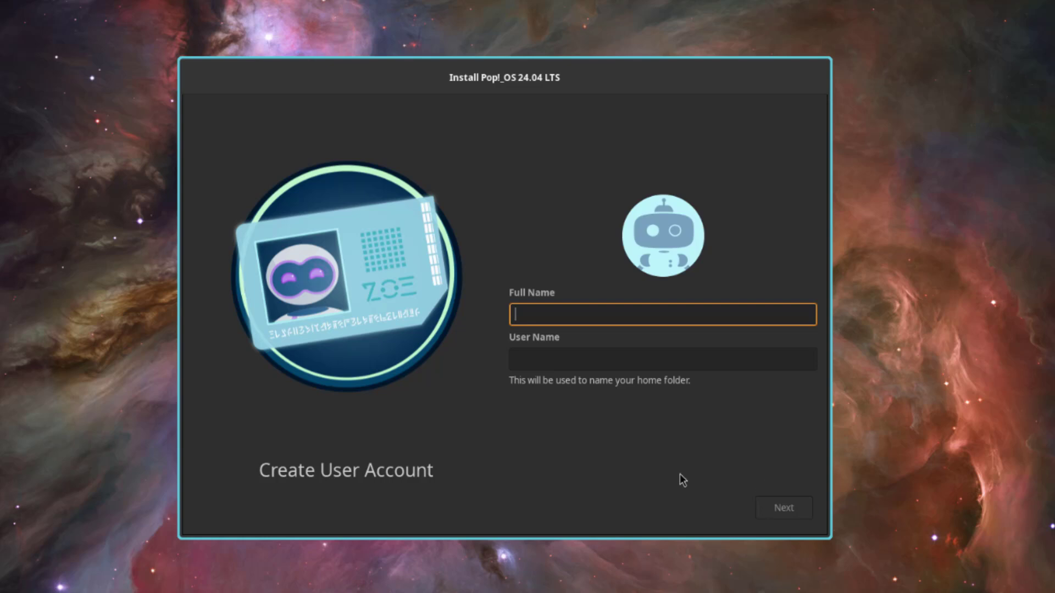
Step: Create the user account with its password, then install without drive encryption
text(john)
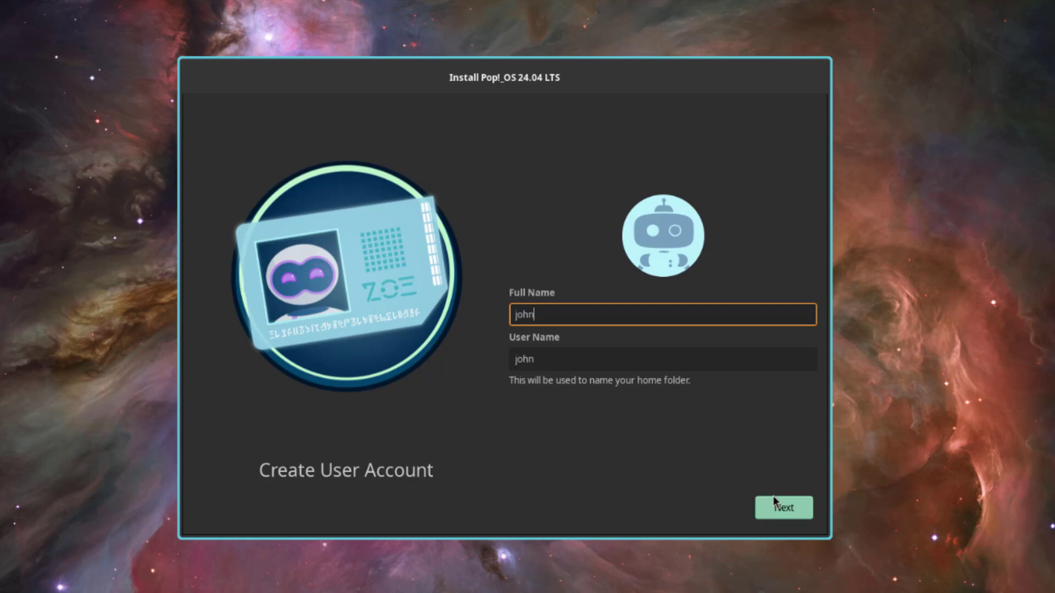
click(771, 498)
key(Tab)
click(772, 499)
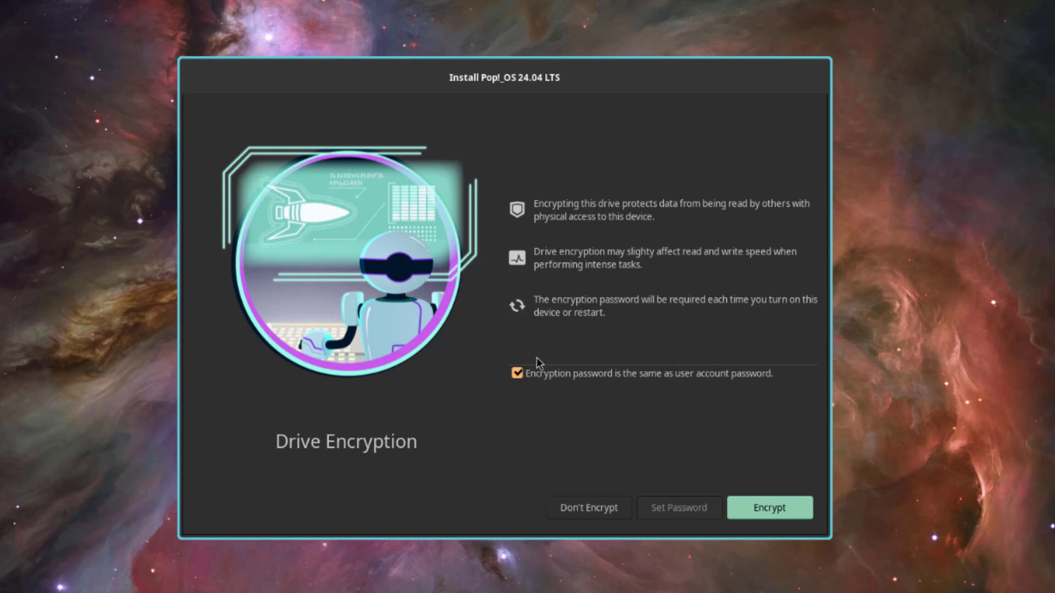
click(516, 373)
click(589, 508)
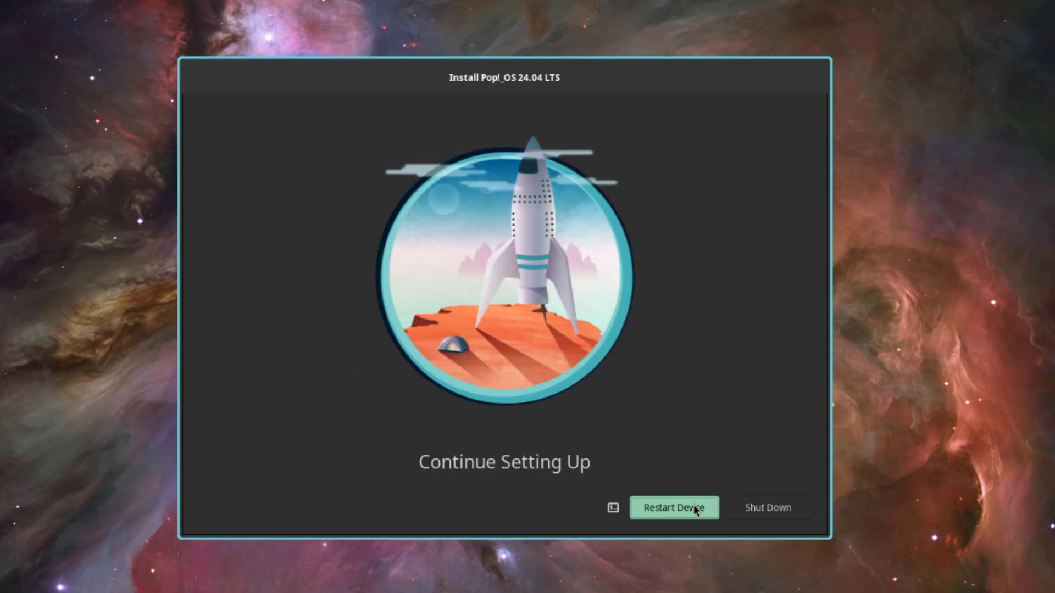
Step: Restart into the installed system and check the login screen's user and session lists
click(695, 510)
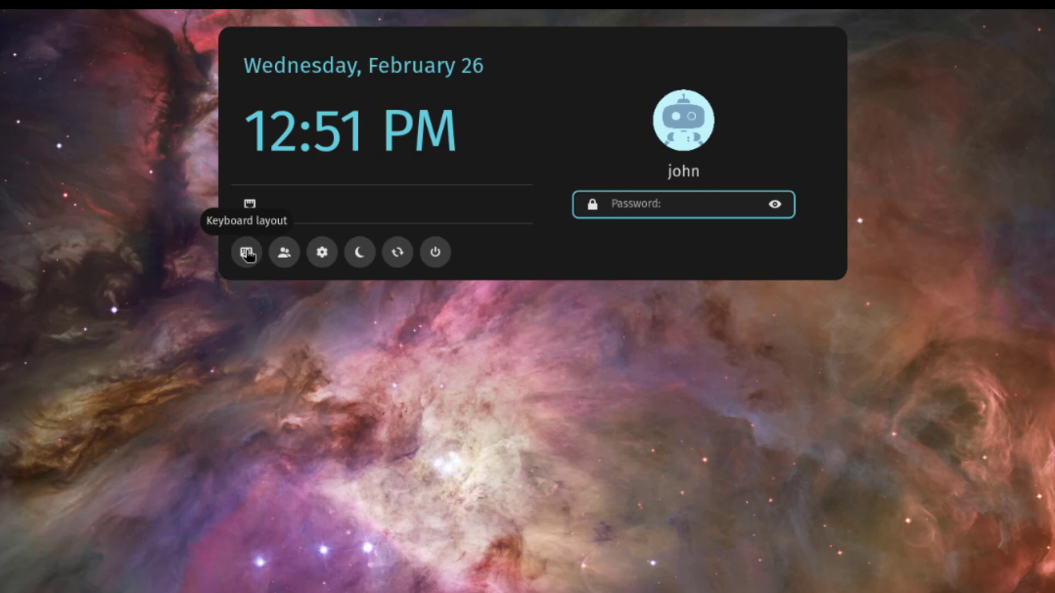
click(282, 256)
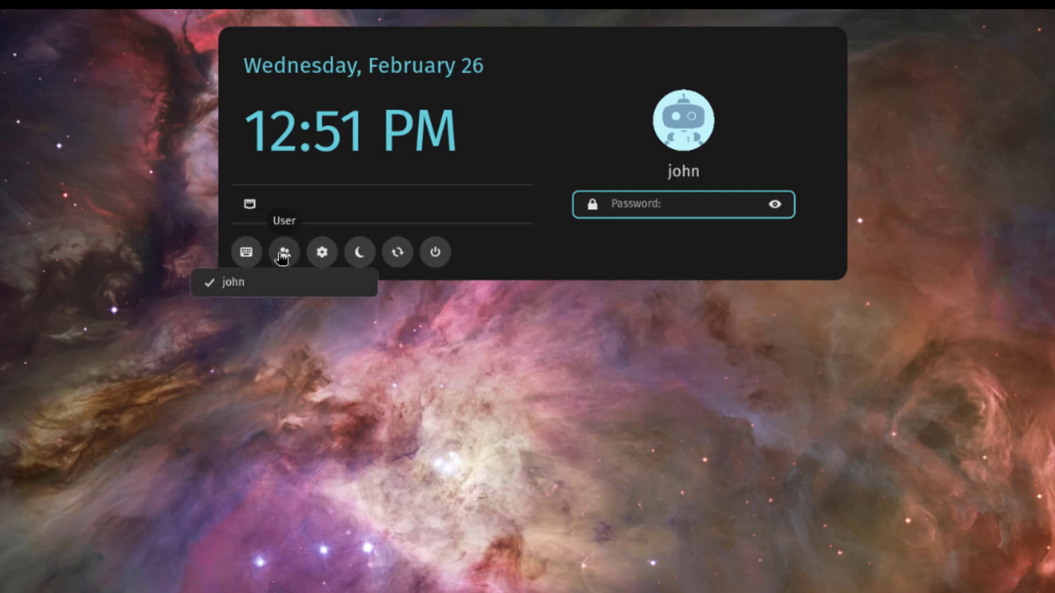
click(322, 252)
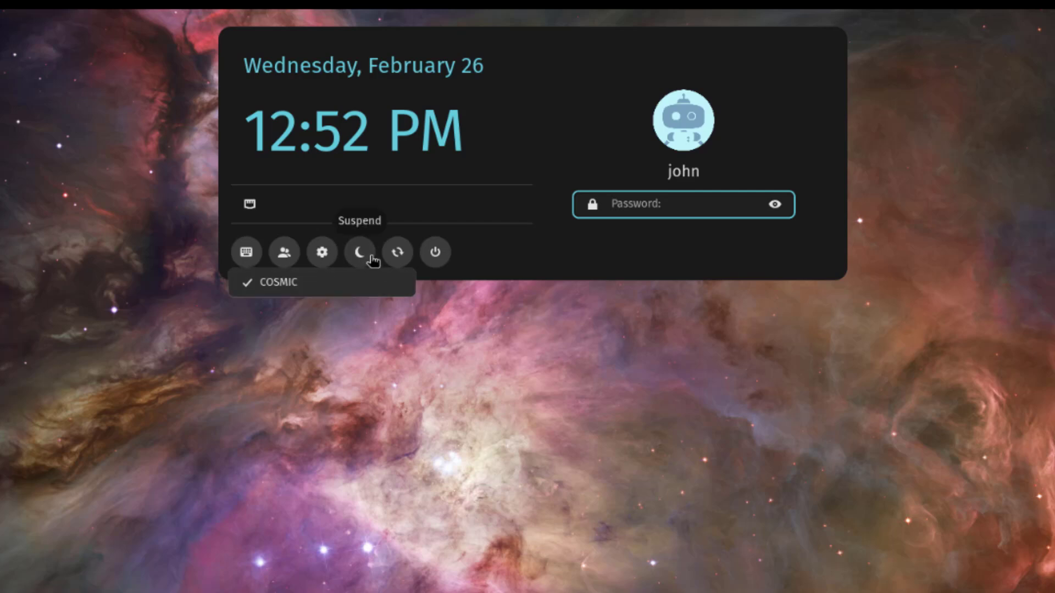
Step: Sign in with the account password and open the app launcher search
click(500, 247)
text(****)
key(Return)
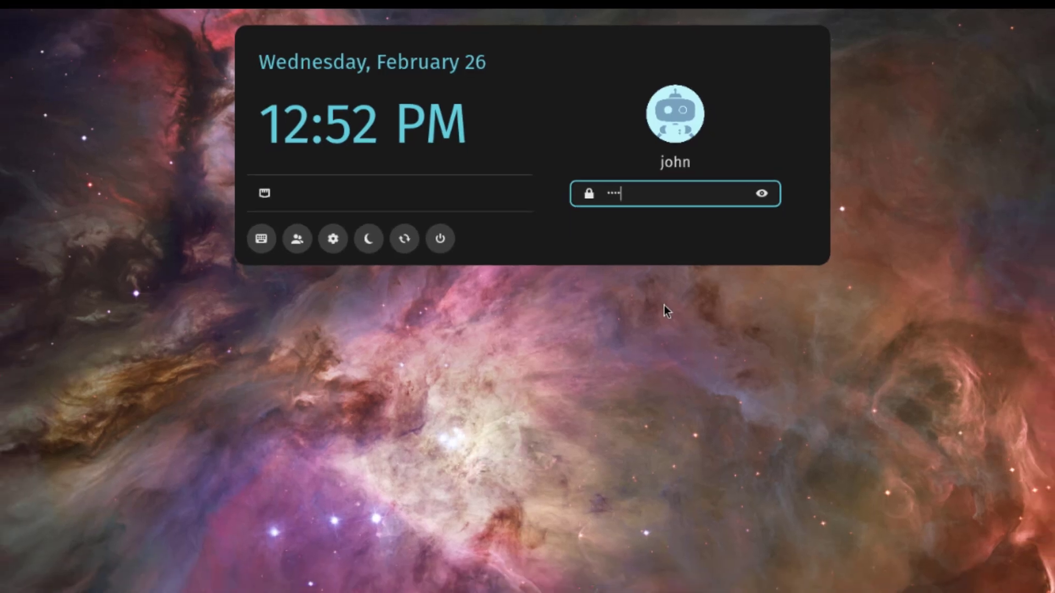
click(386, 580)
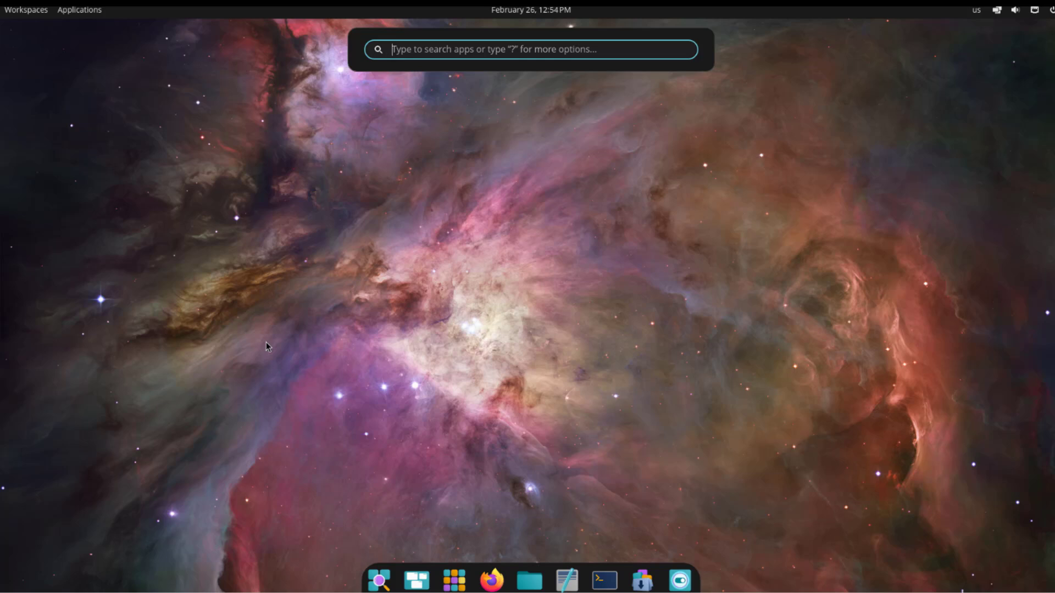
Step: Search the launcher for 'disk', glance at the workspaces overview, then open the App Library with Super+A
text(disk)
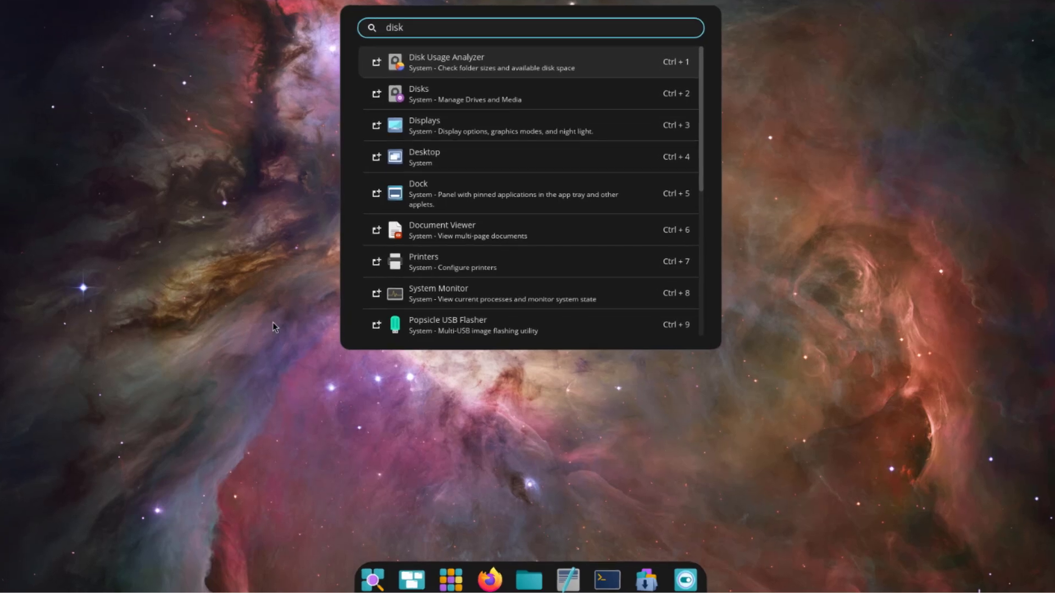
click(272, 322)
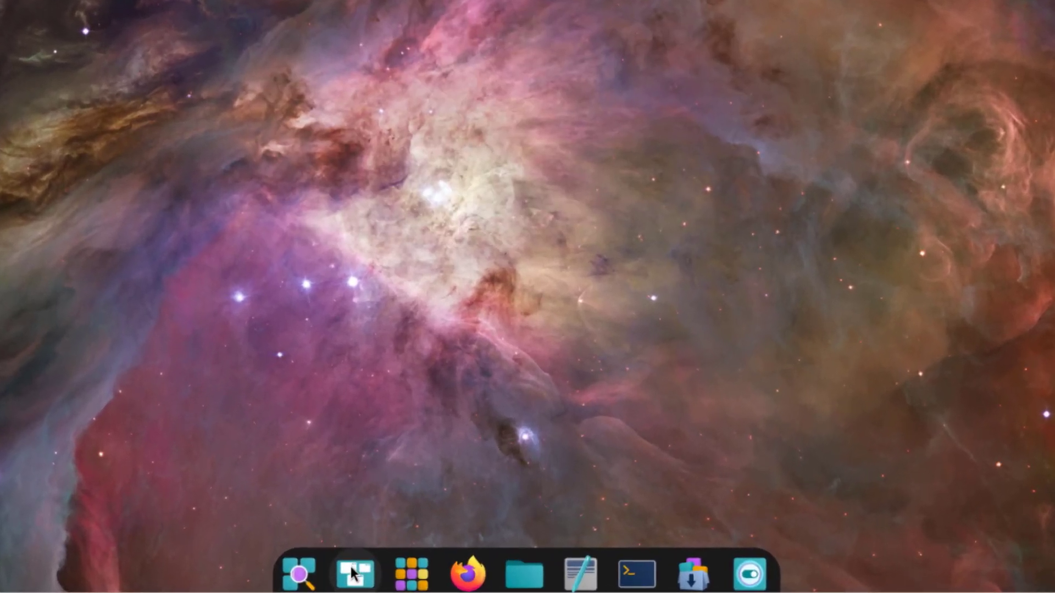
click(354, 573)
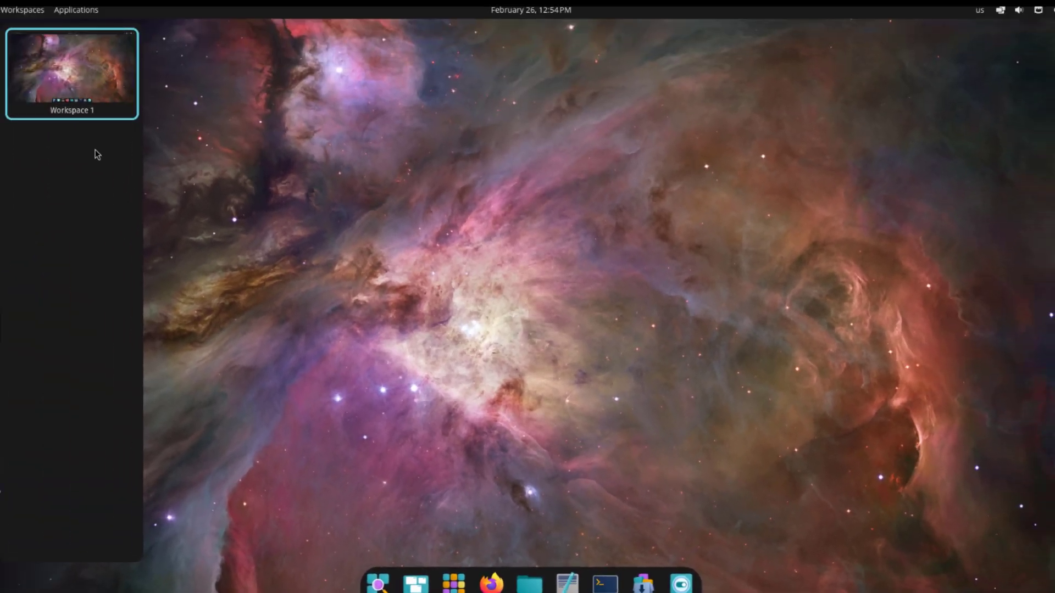
click(82, 142)
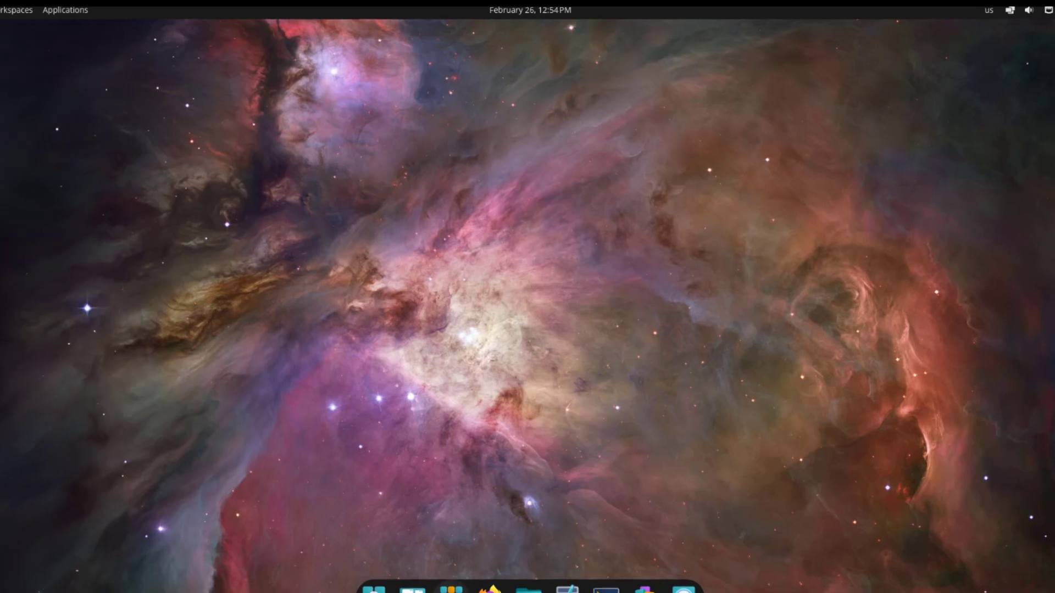
key(super+a)
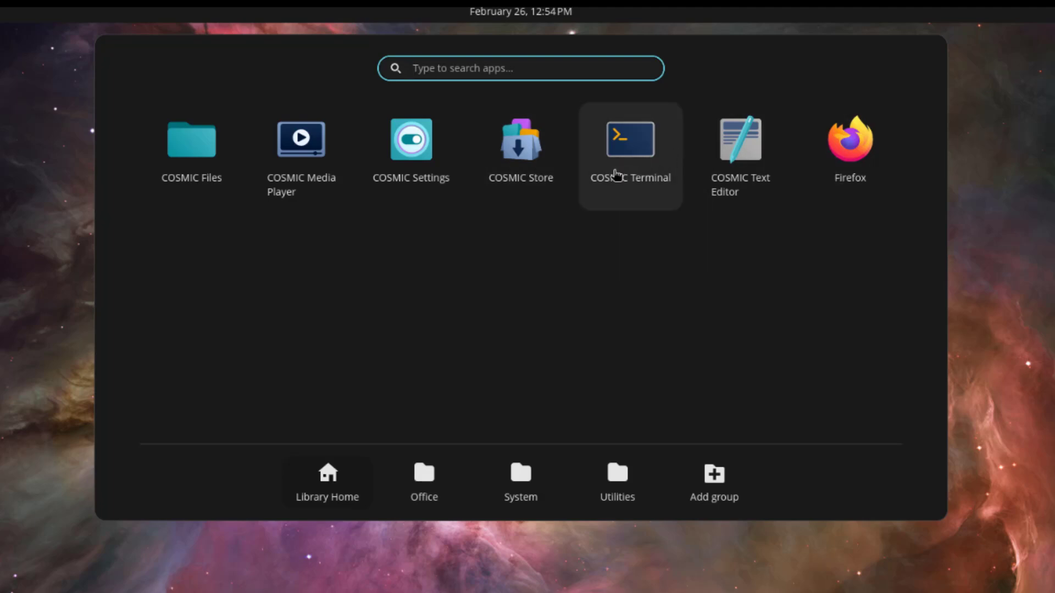
Step: Browse the Library Home, Office, System and Utilities groups, cancel a new group, and close the library
click(328, 486)
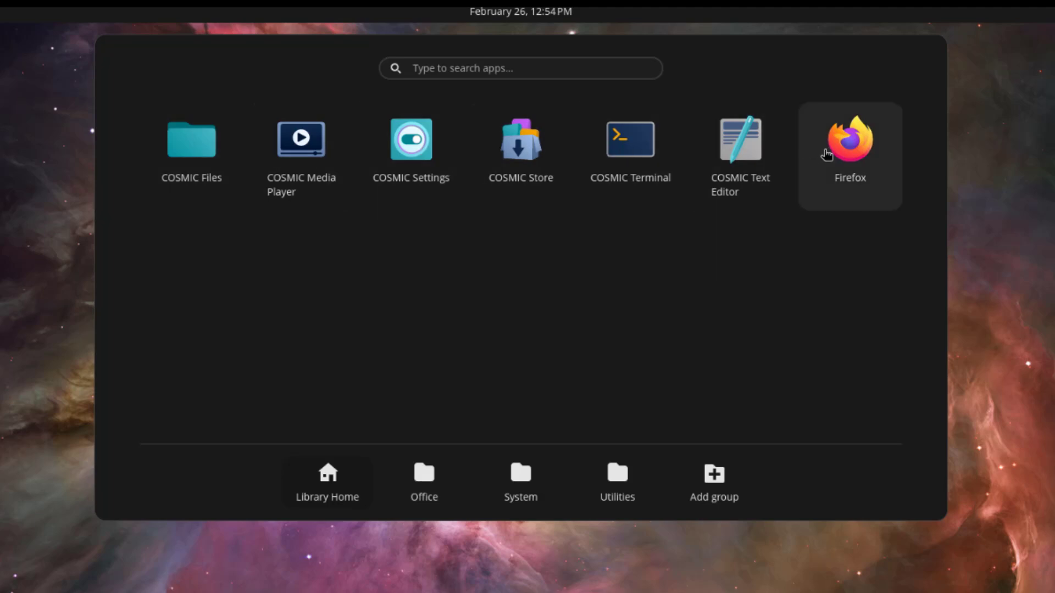
click(424, 477)
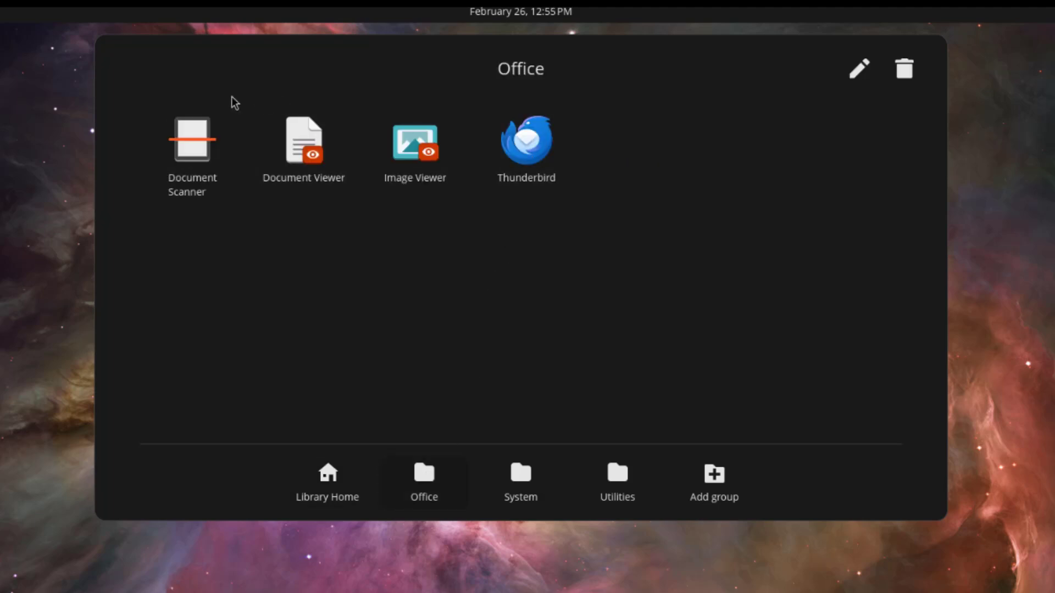
click(532, 473)
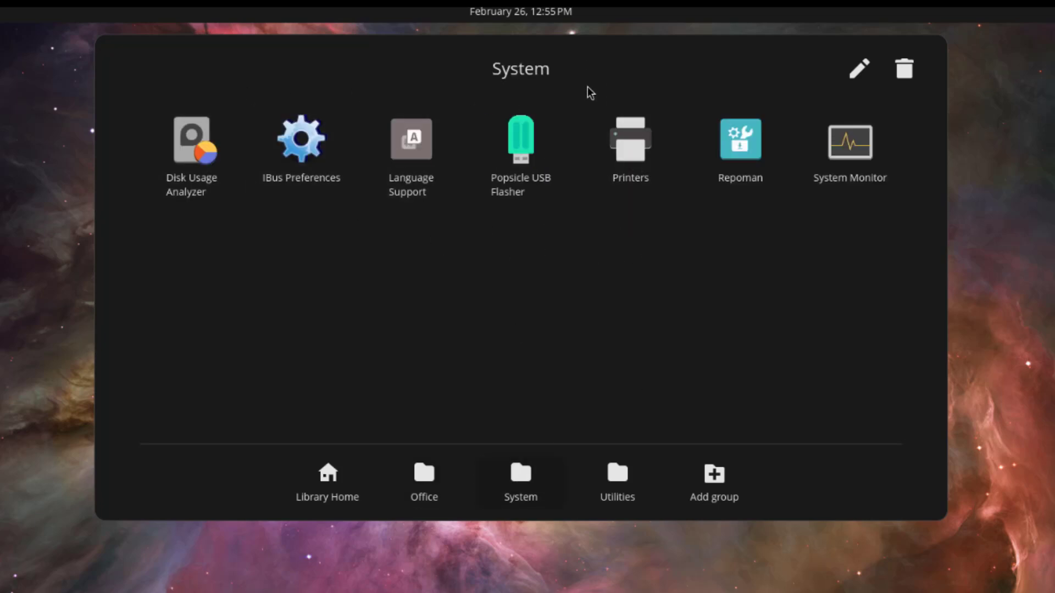
click(615, 472)
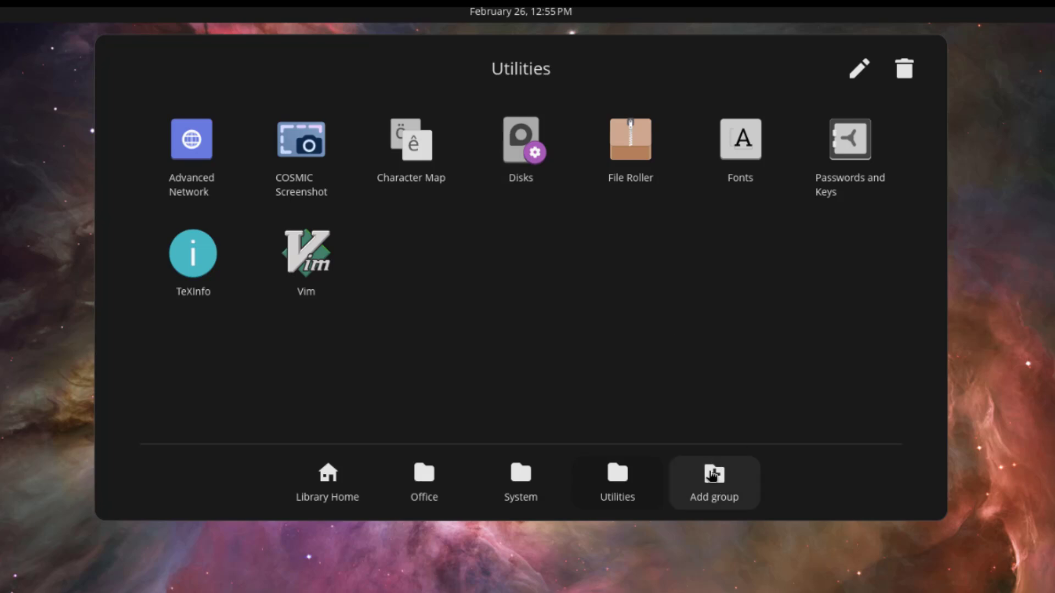
click(714, 480)
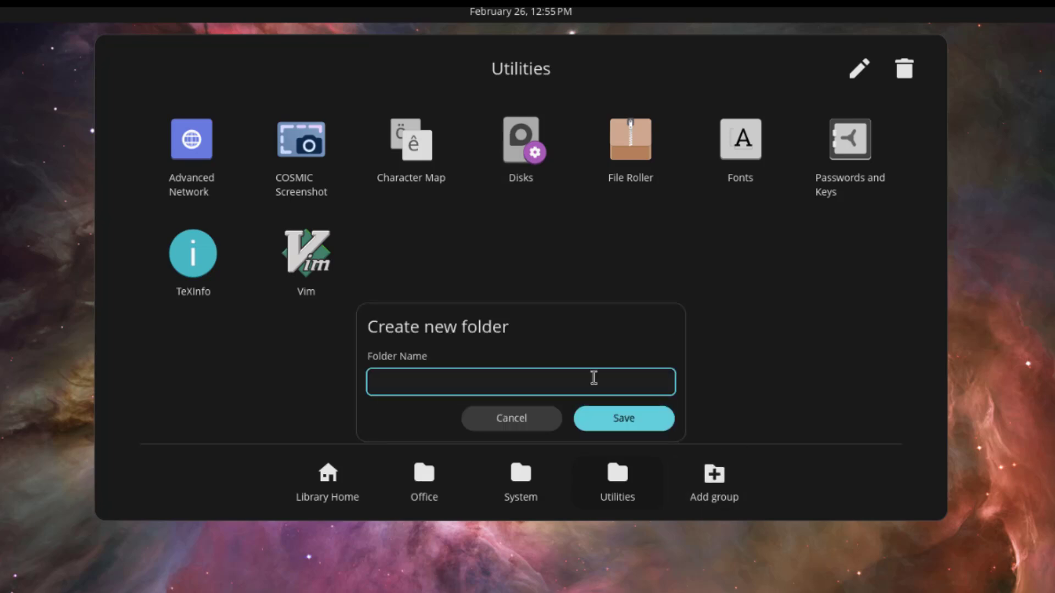
click(527, 421)
key(Escape)
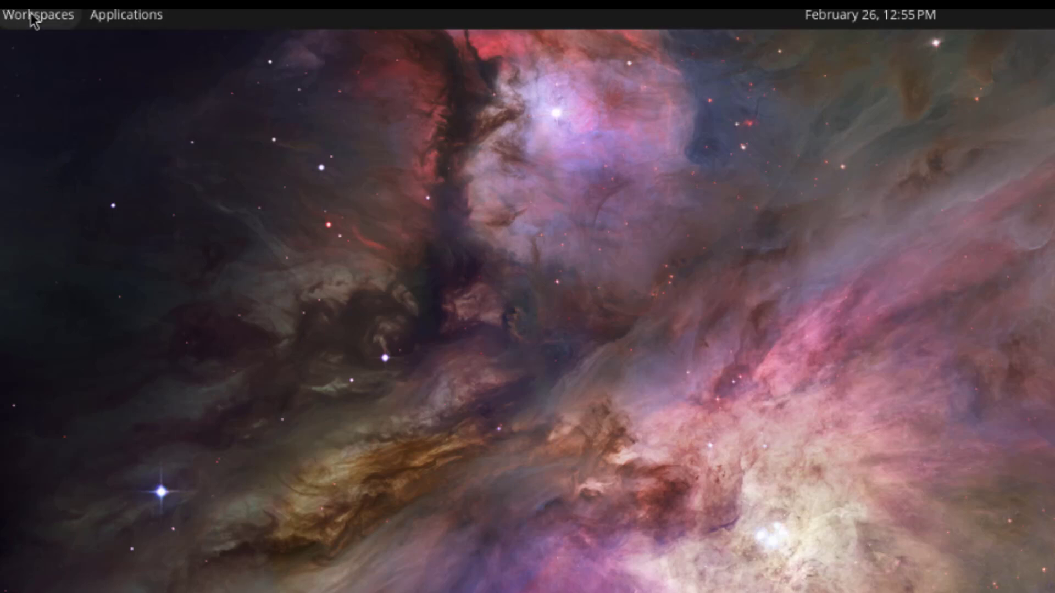
Step: Open and close the workspaces overview and the applications launcher from the panel
click(31, 15)
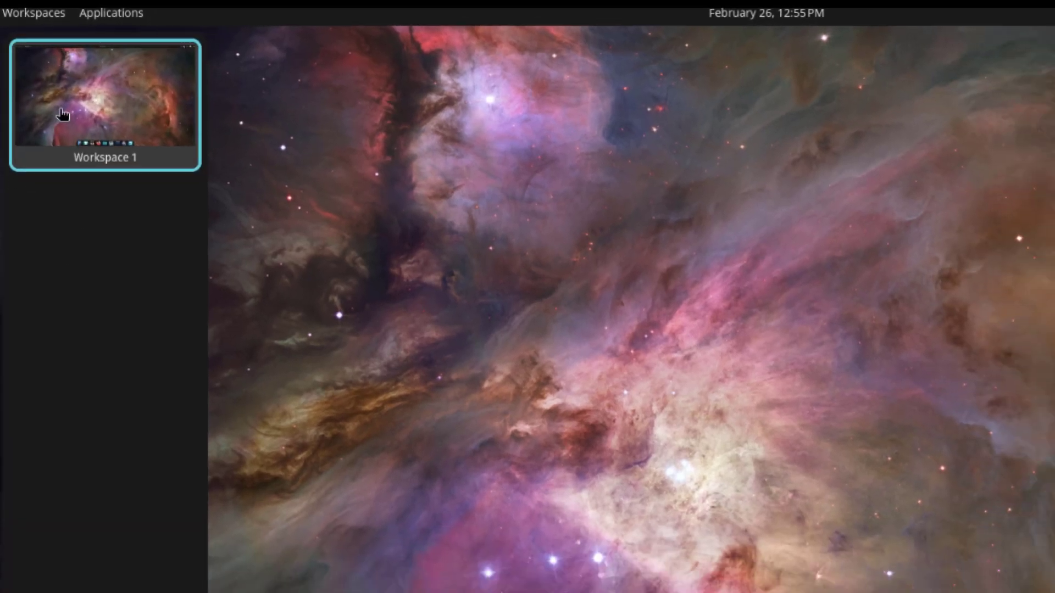
click(72, 126)
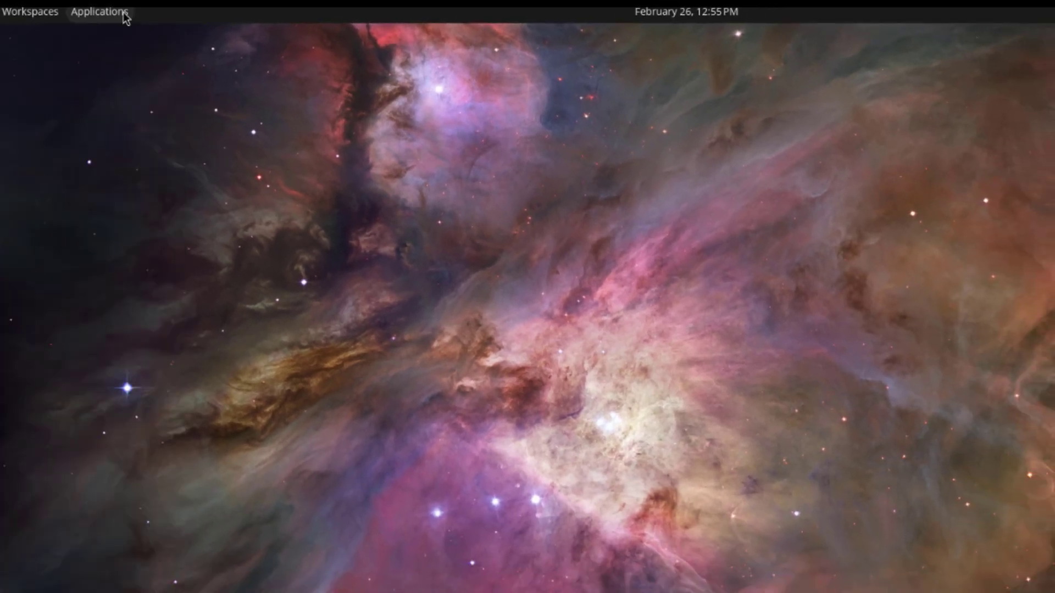
click(124, 15)
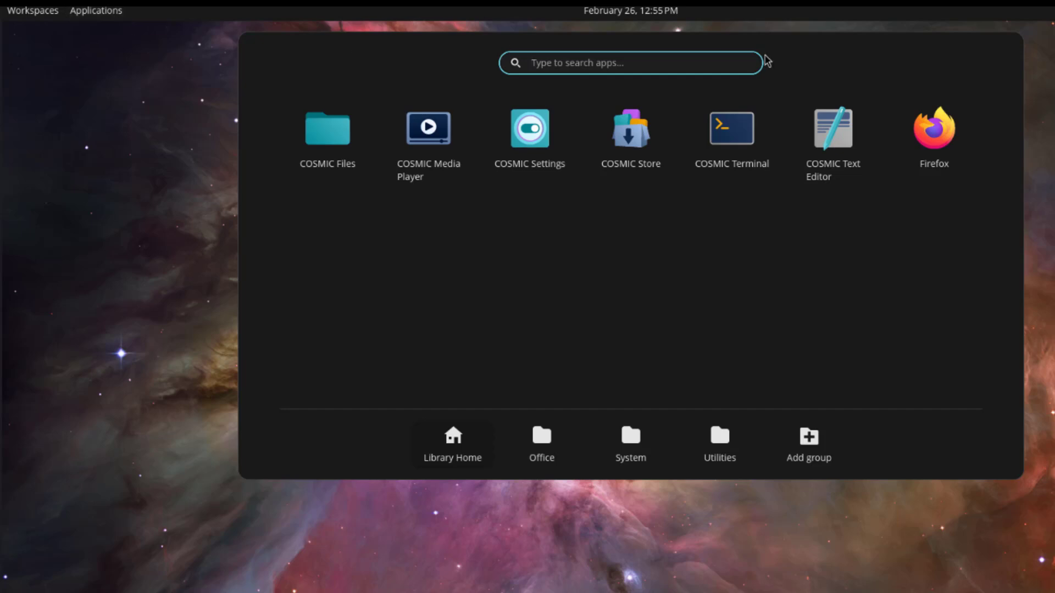
click(1039, 117)
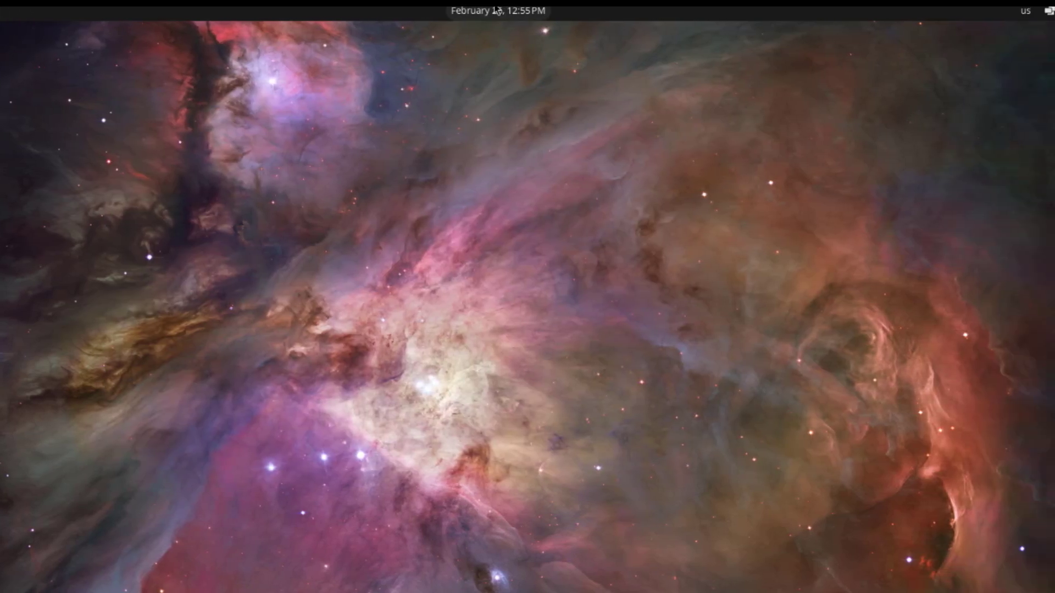
Step: View today's calendar and its Date, Time and Calendar settings, then close Settings
click(631, 10)
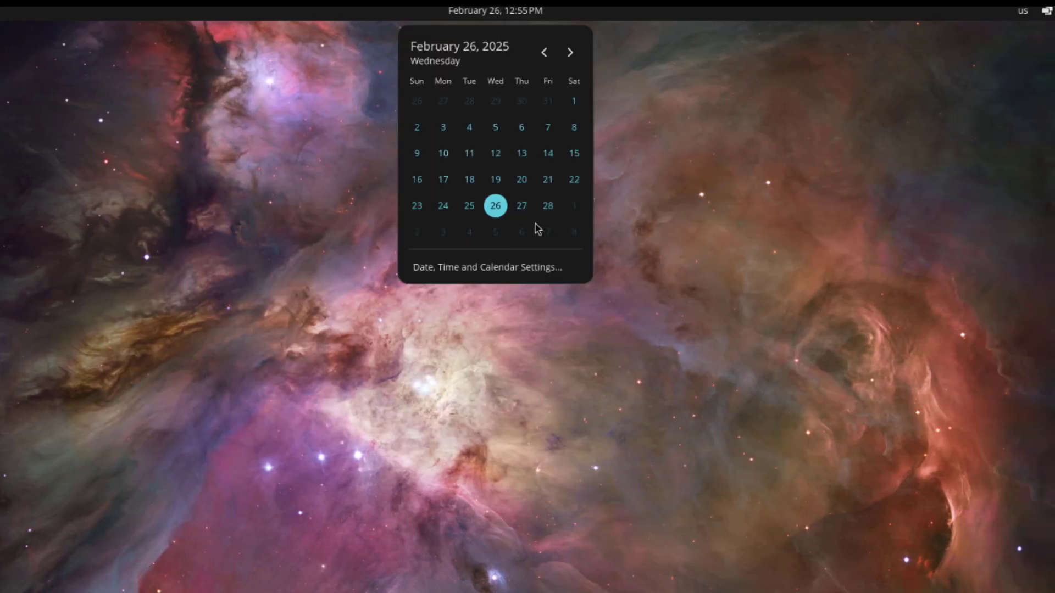
click(522, 266)
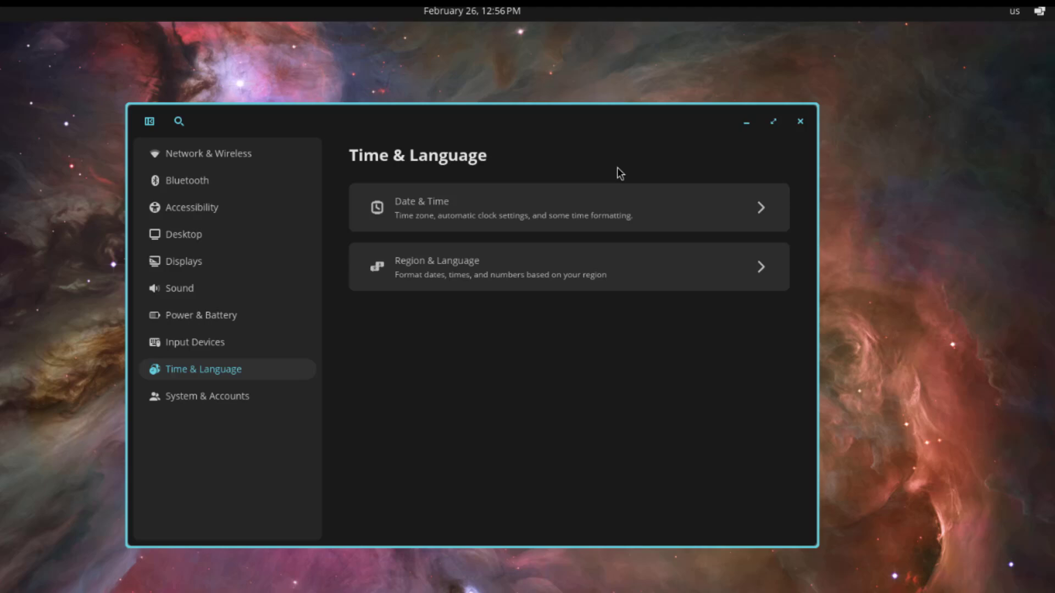
click(814, 117)
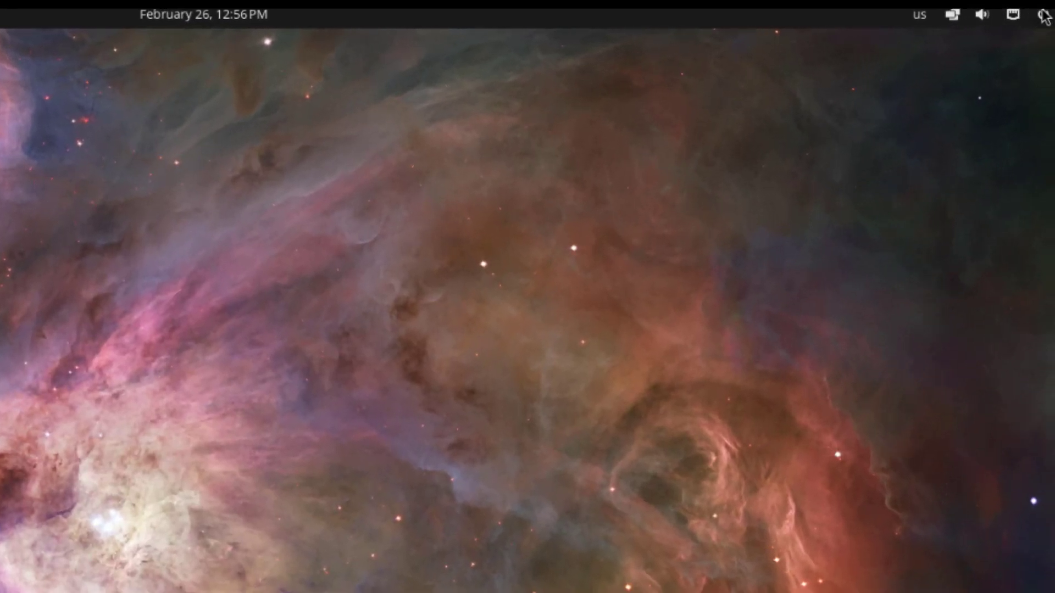
Step: Look through the power, volume and window-tiling panel menus
click(1044, 15)
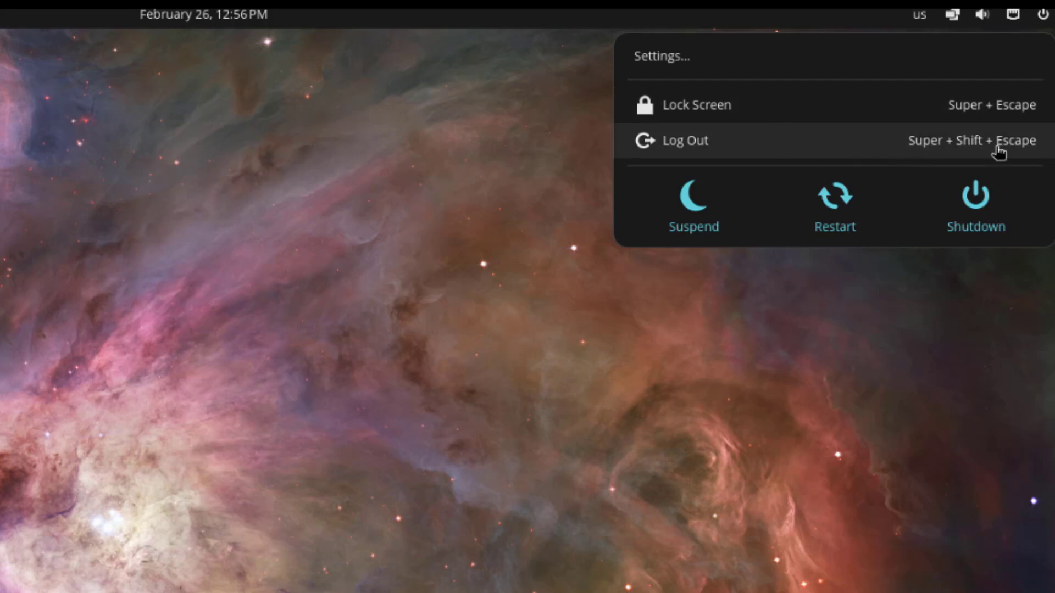
click(1013, 22)
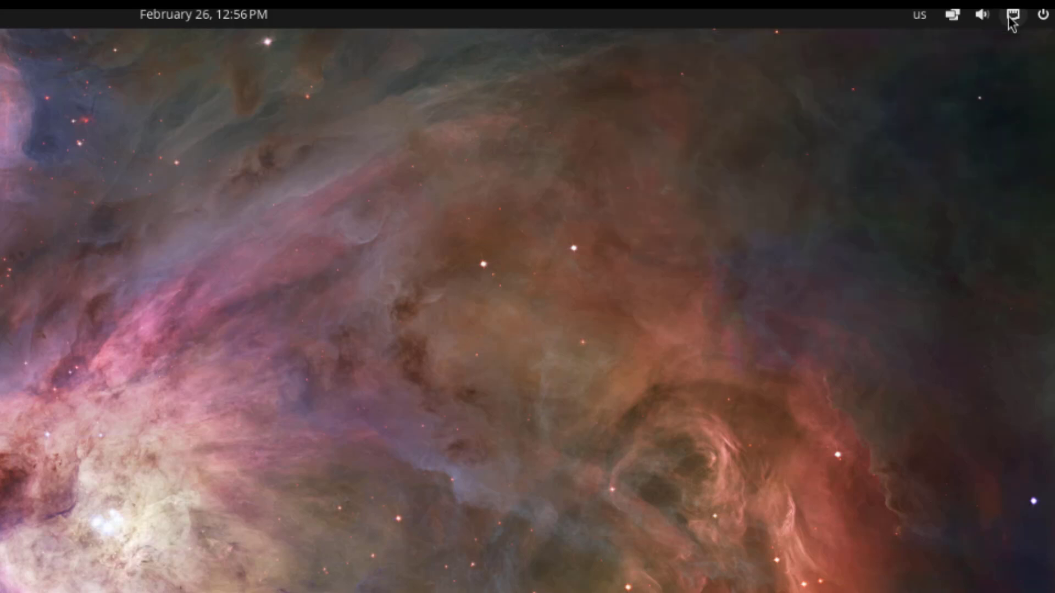
click(980, 21)
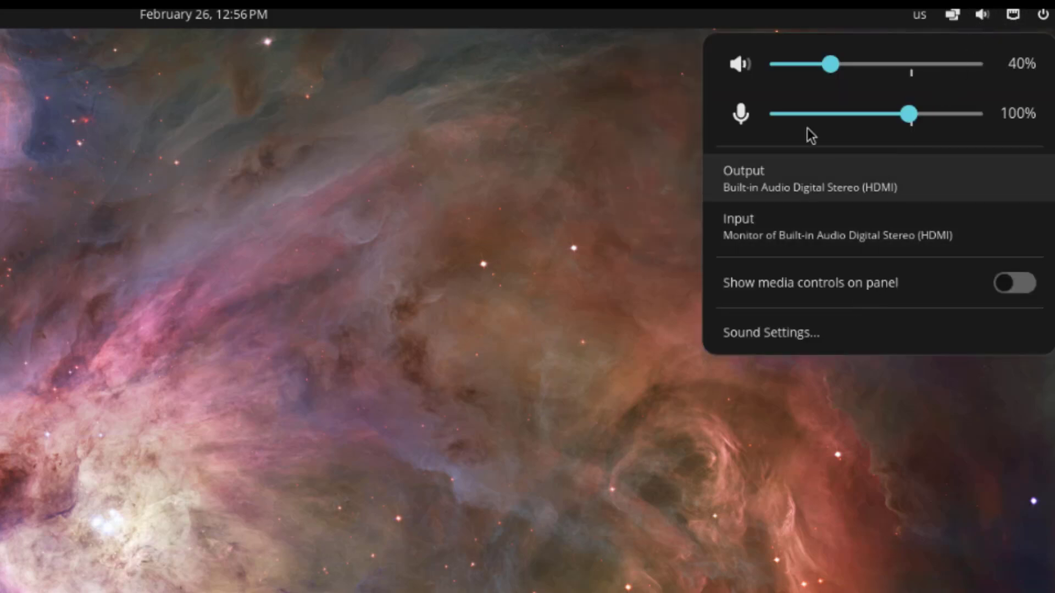
click(953, 17)
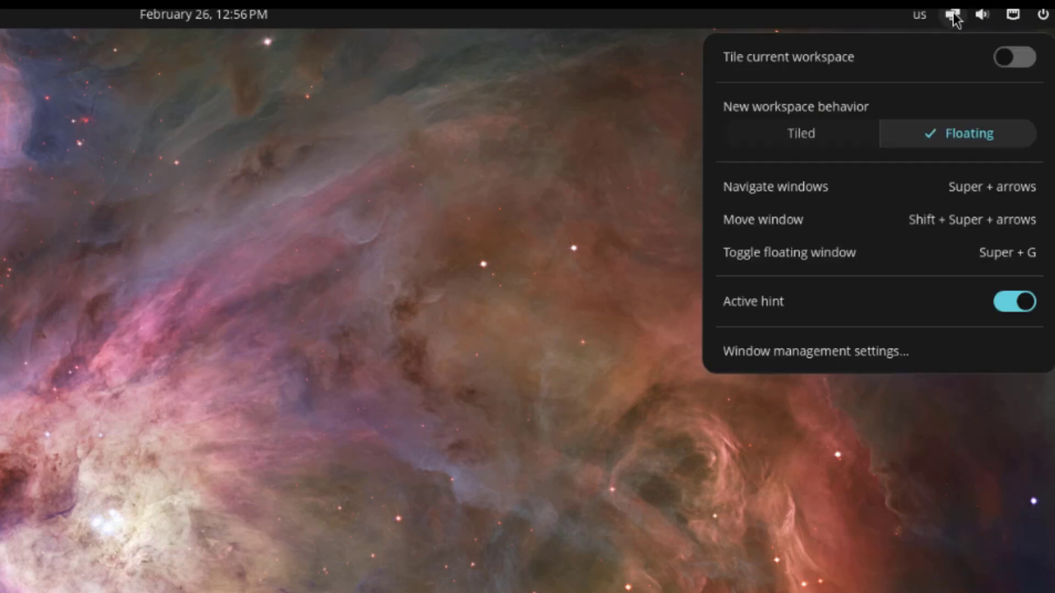
click(883, 14)
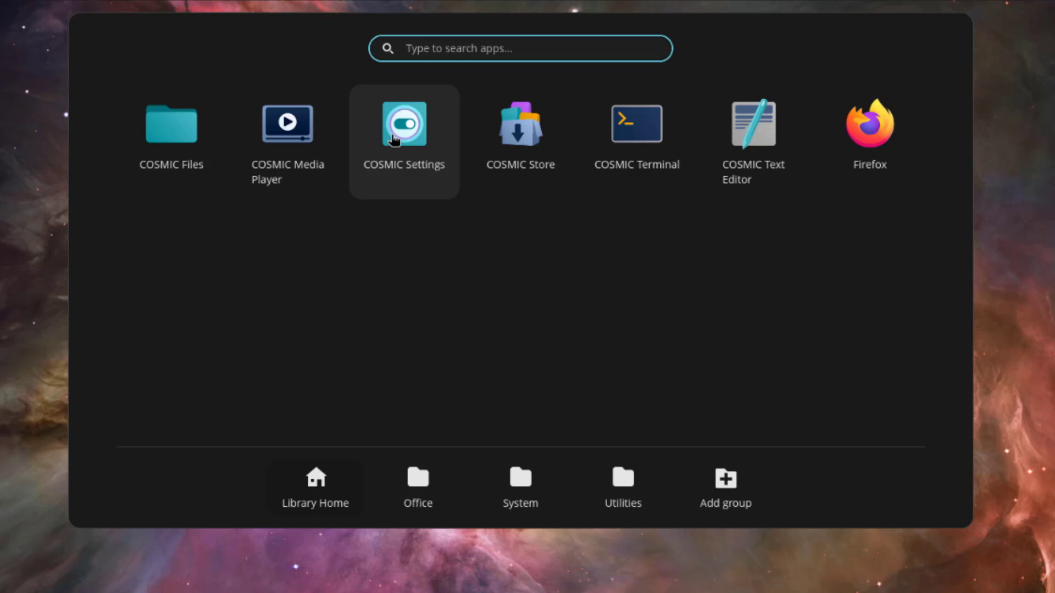
Step: Launch COSMIC Settings and visit the Bluetooth, Accessibility, Desktop and Displays pages
click(393, 139)
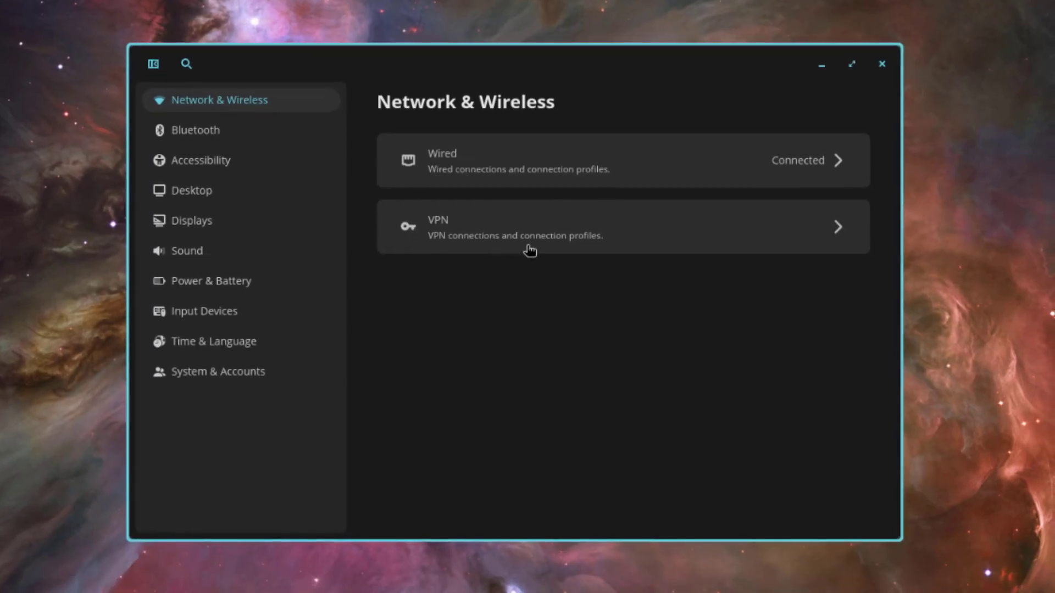
click(268, 133)
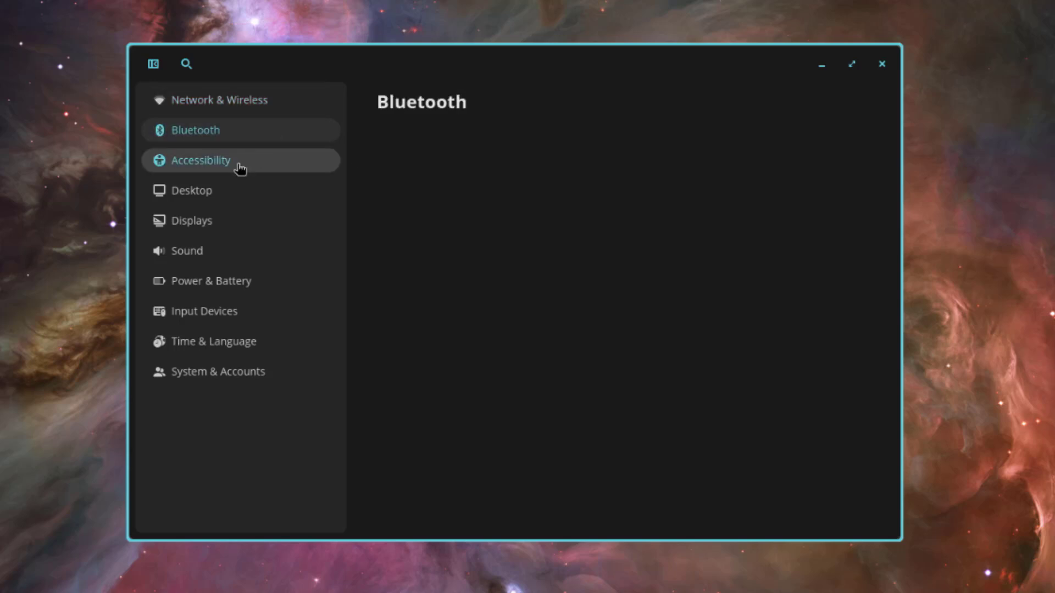
click(235, 164)
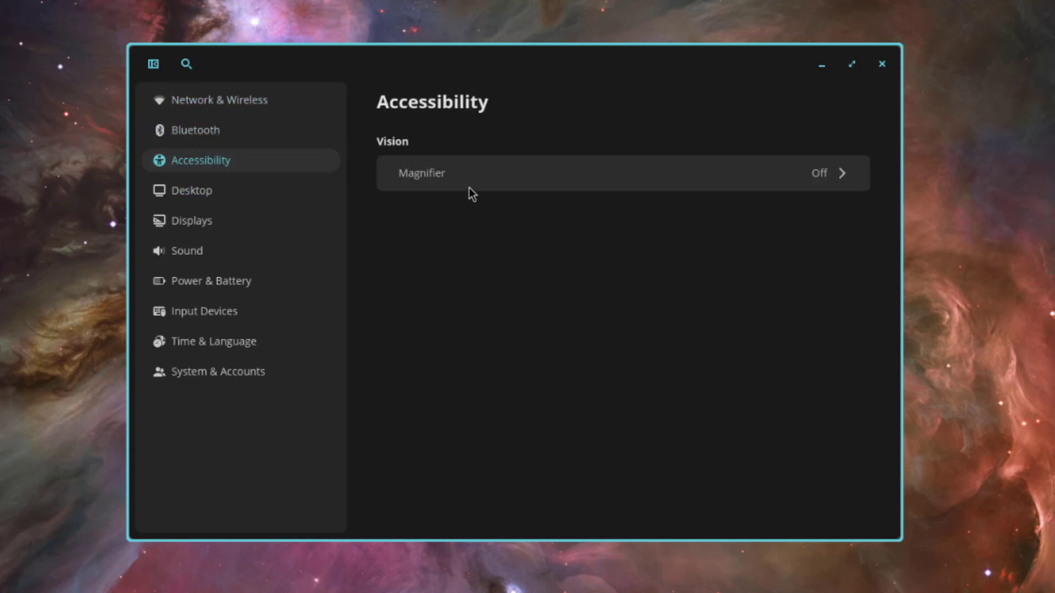
click(189, 193)
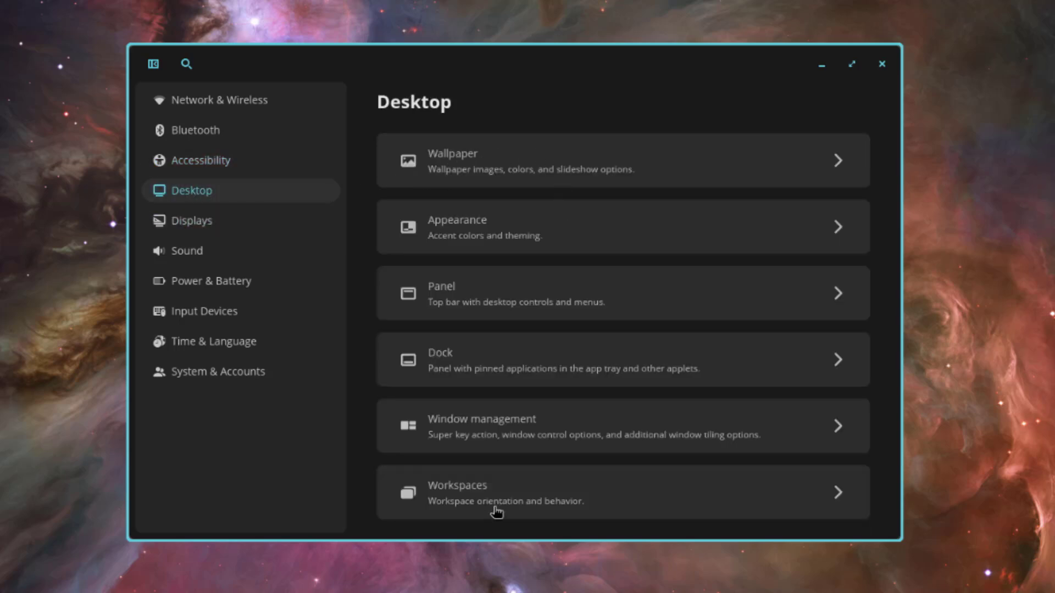
click(198, 219)
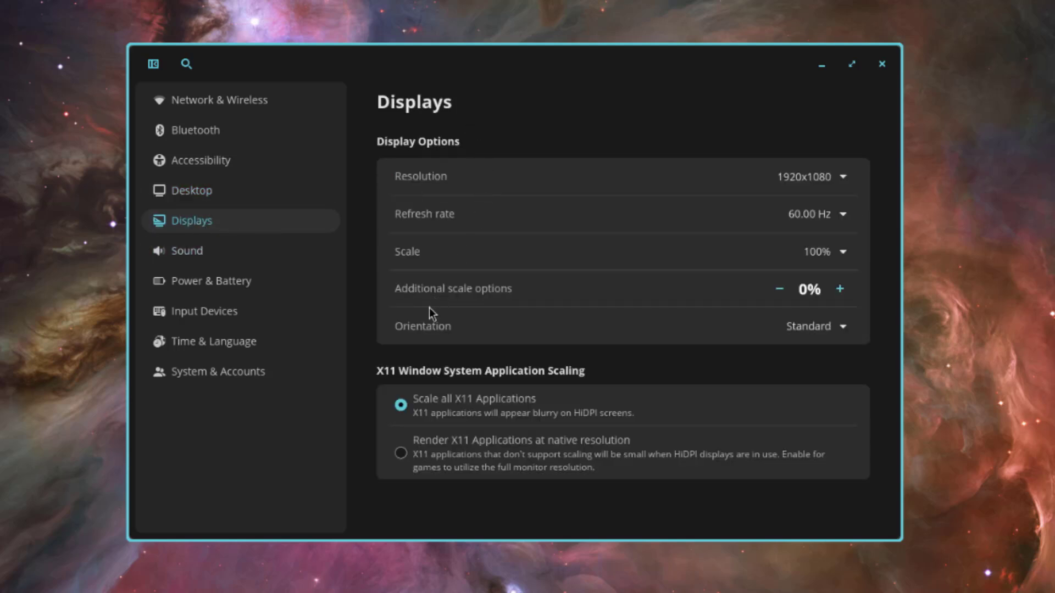
Step: Continue through Sound, Power & Battery, Input Devices, Time & Language and System & Accounts
click(213, 258)
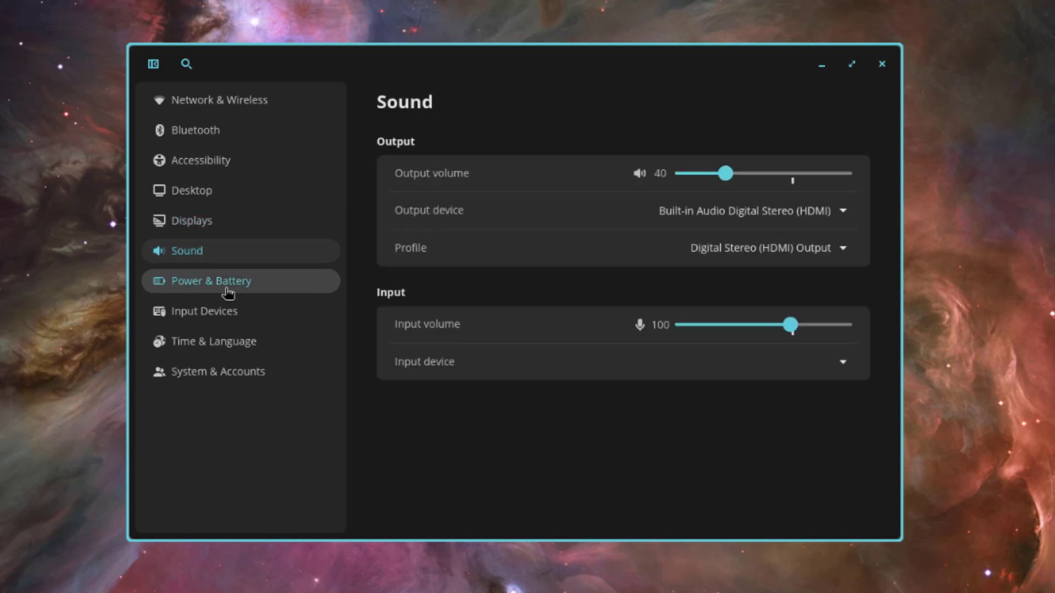
click(227, 291)
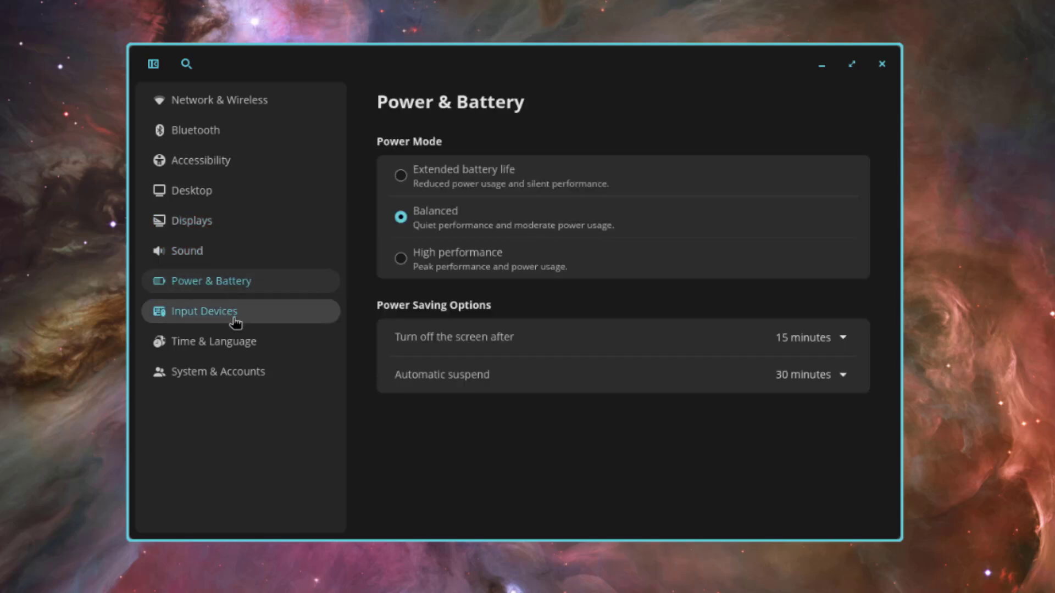
click(235, 313)
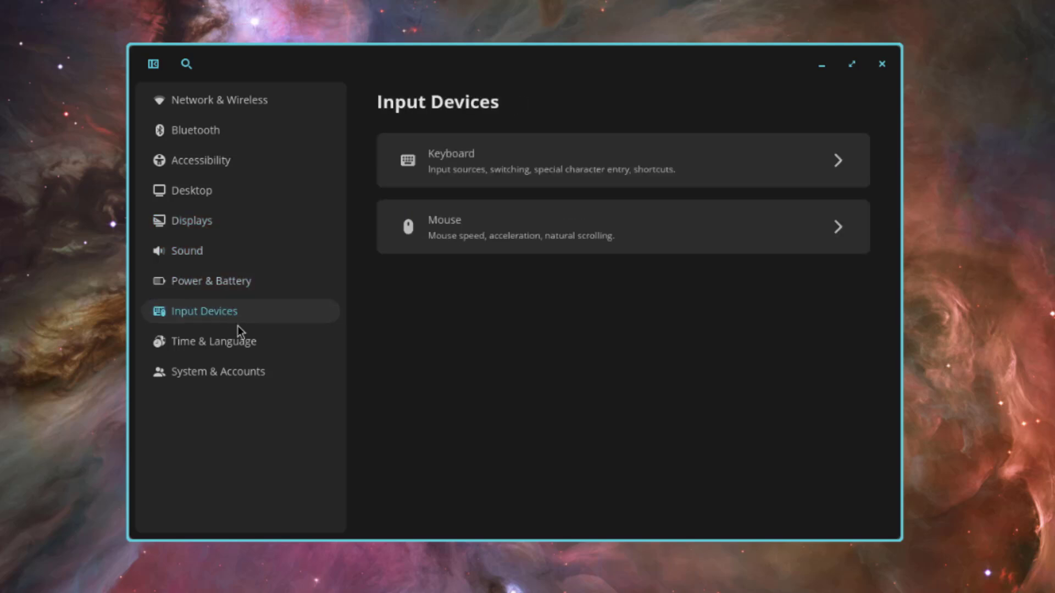
click(240, 343)
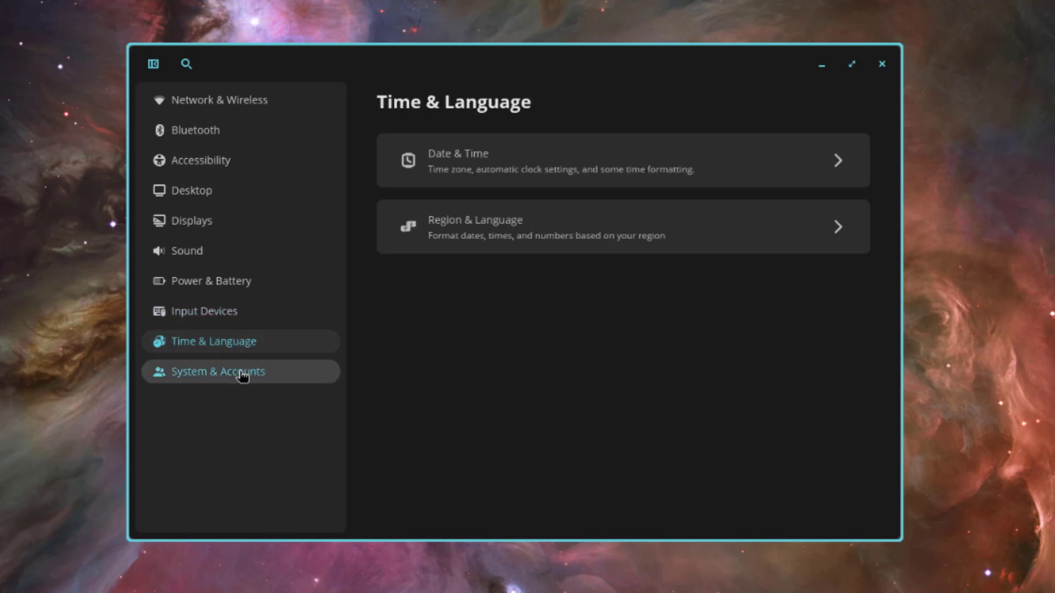
click(242, 375)
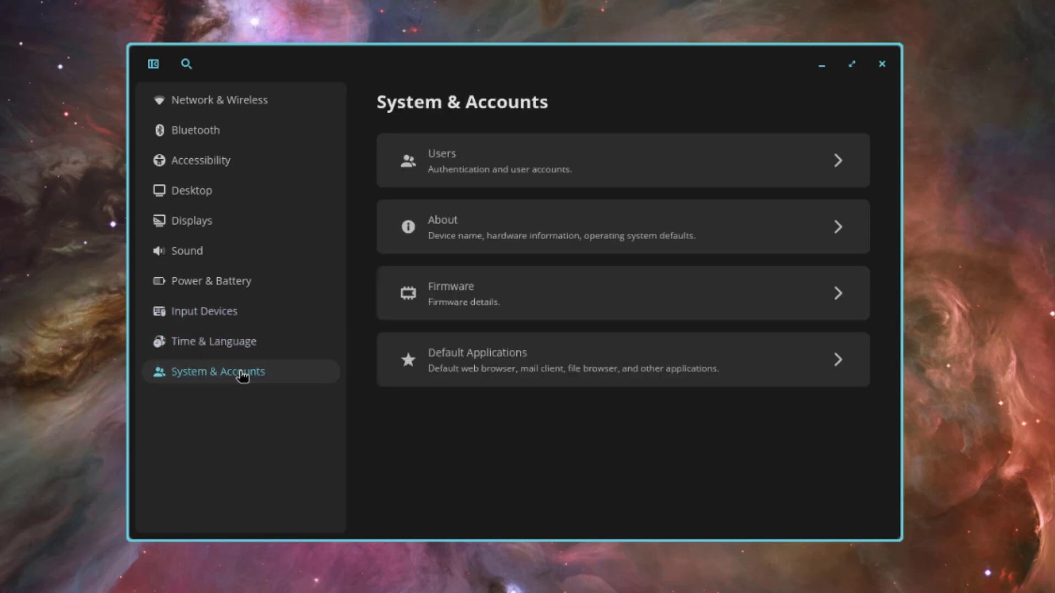
Step: Set the Magnifier's zoom increment to 100% under Accessibility
click(241, 166)
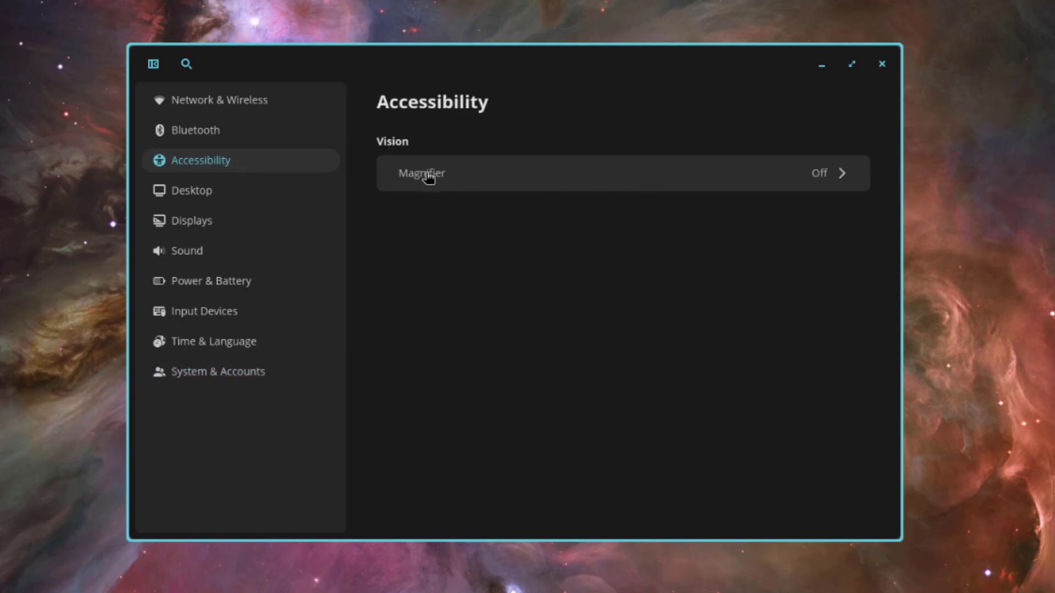
click(808, 178)
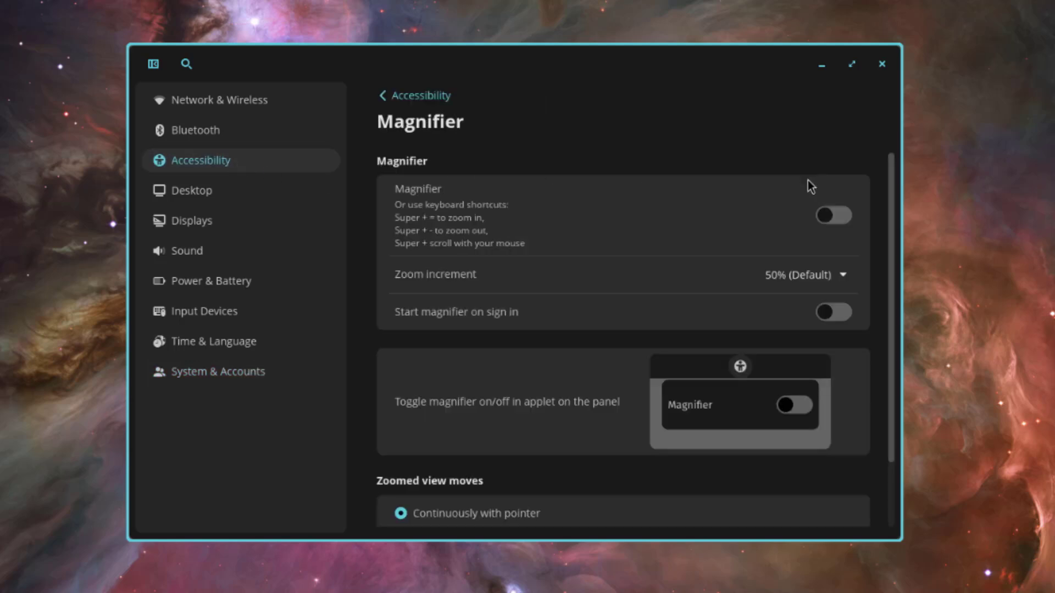
click(805, 274)
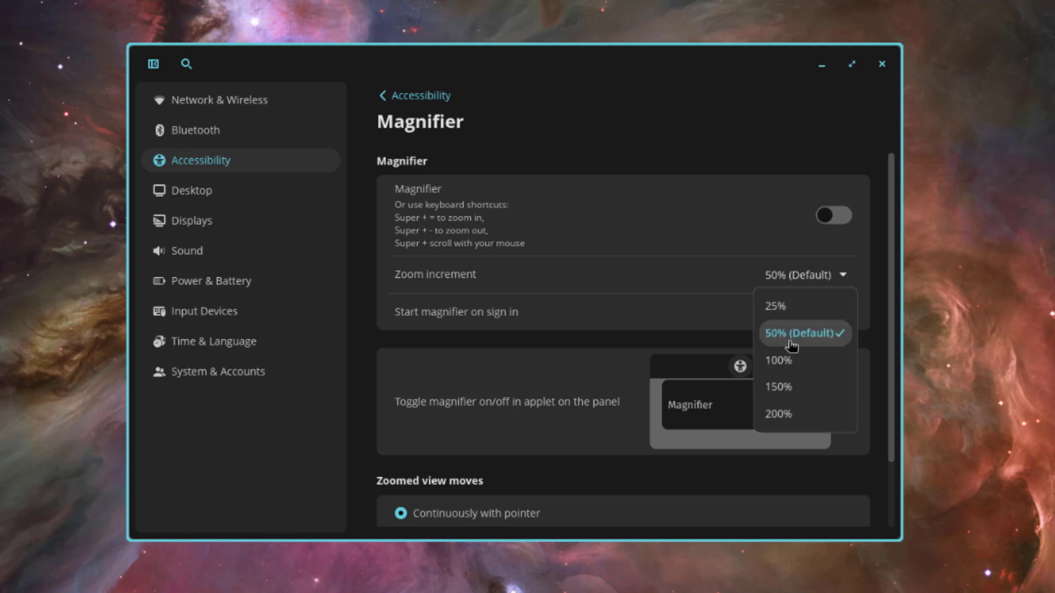
click(794, 361)
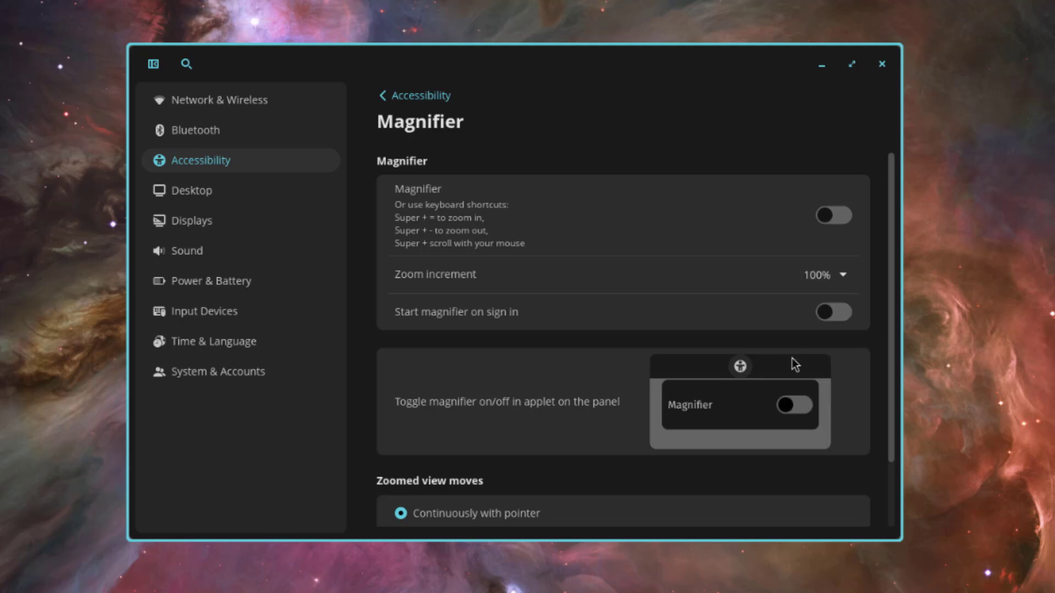
Step: Turn the magnifier on, set a 50% step, zoom to 200% and back to 150%, then switch it off
click(834, 215)
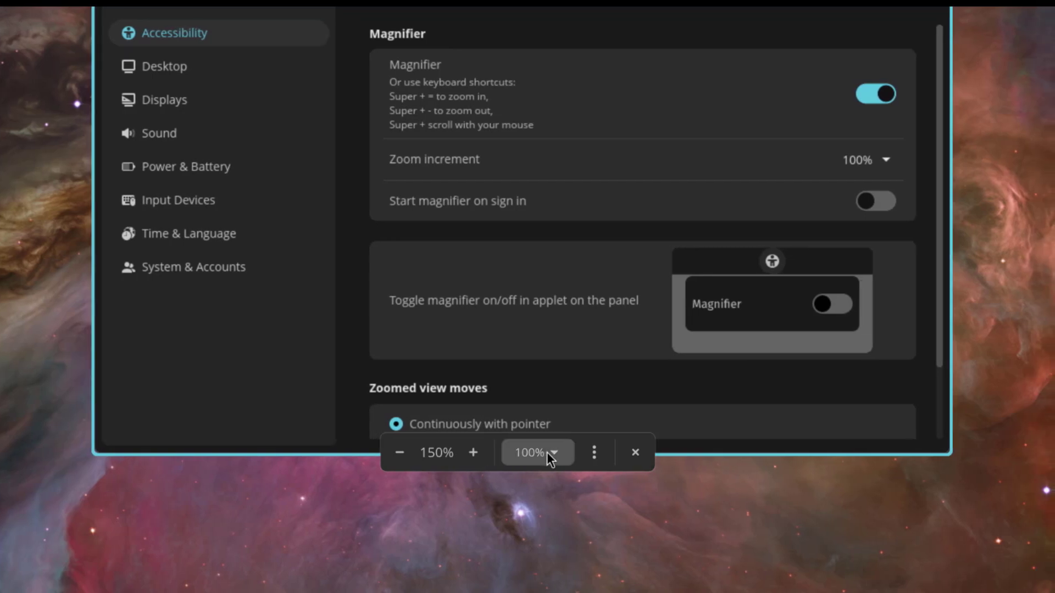
click(546, 452)
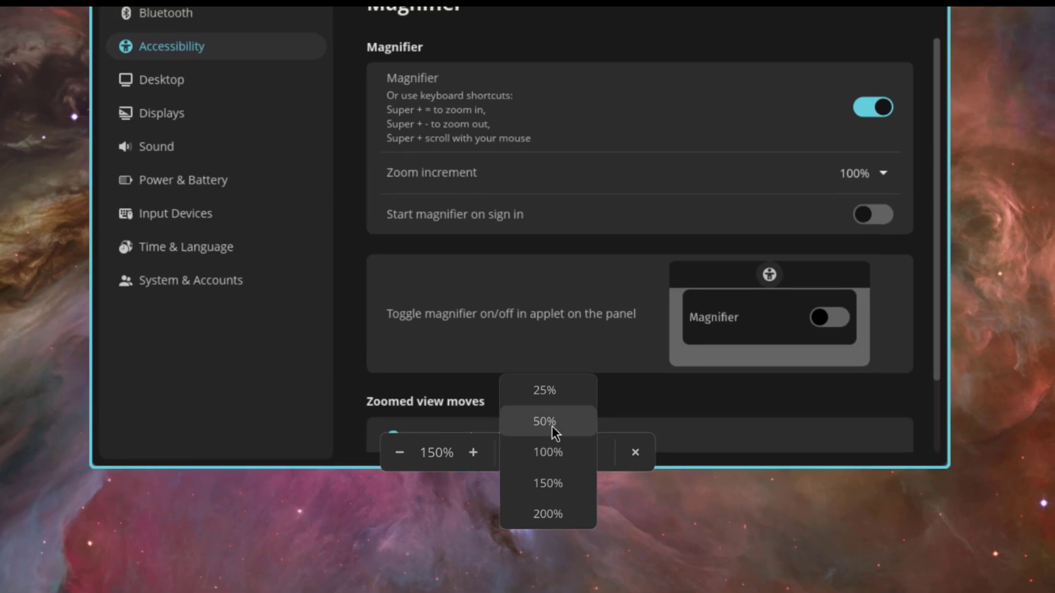
click(551, 426)
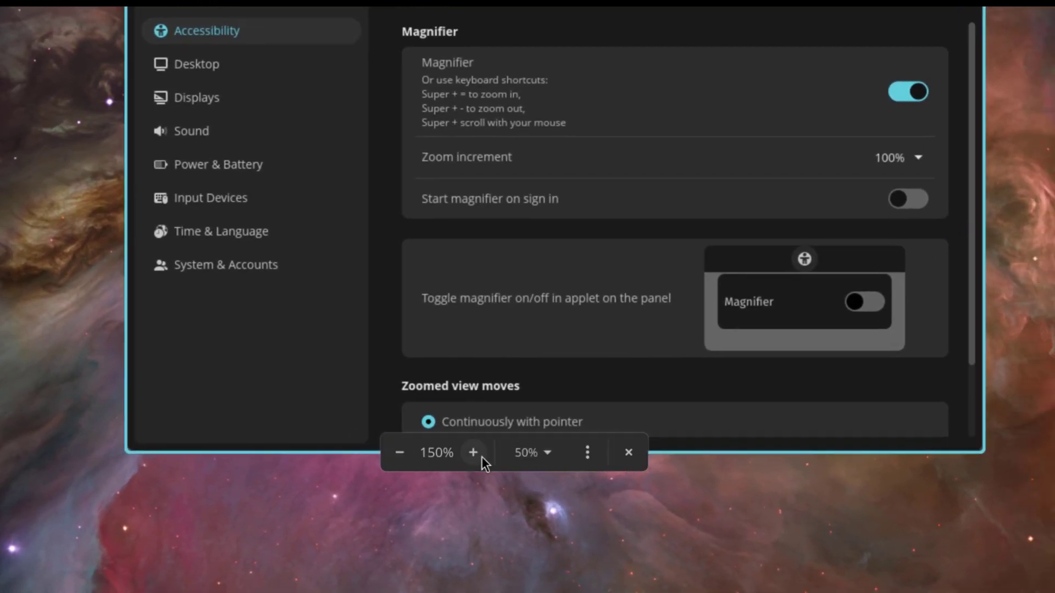
click(473, 452)
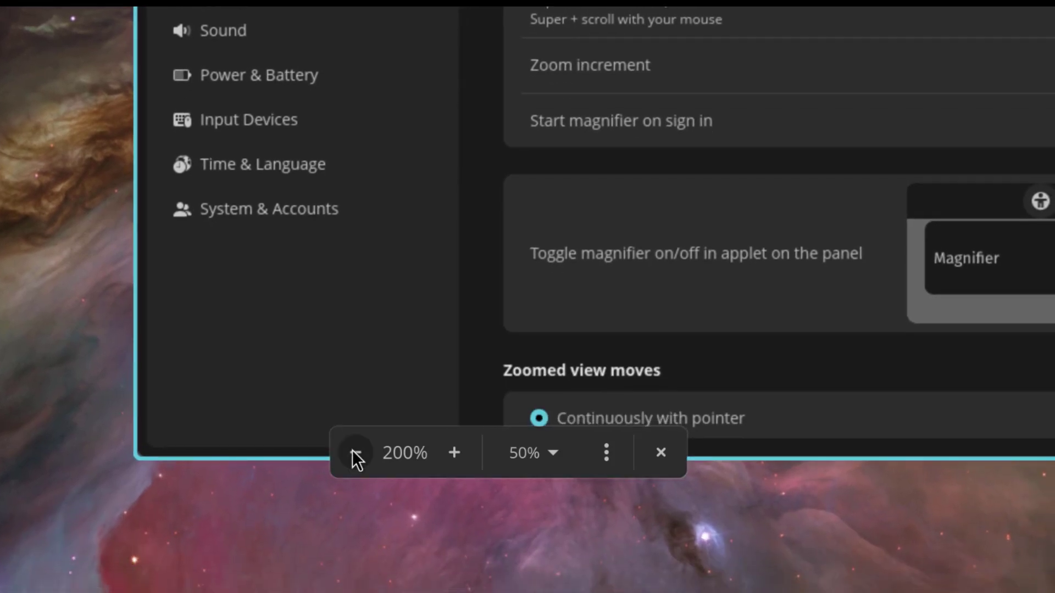
click(352, 450)
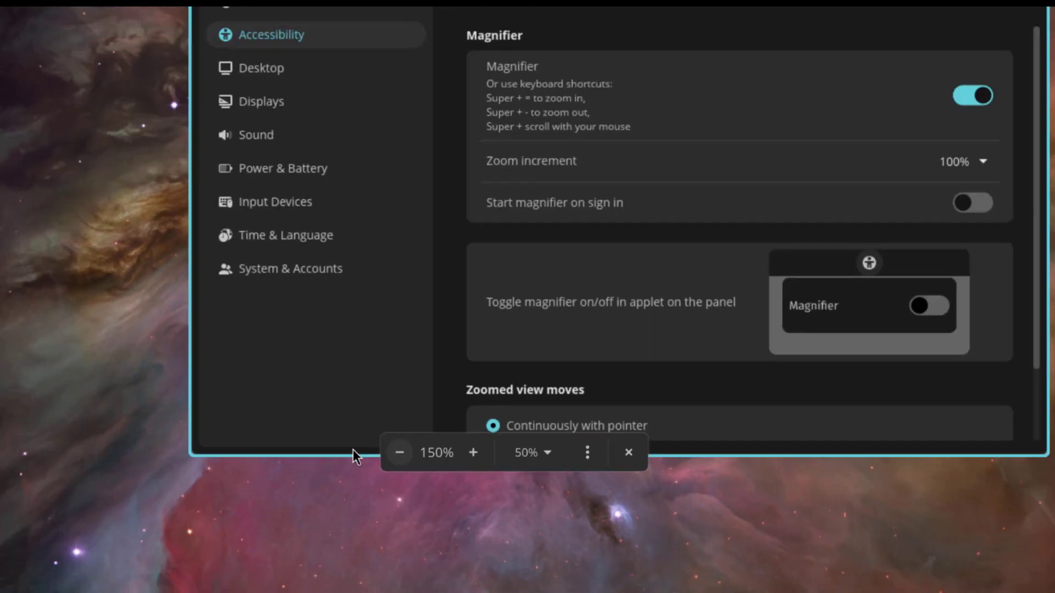
click(398, 452)
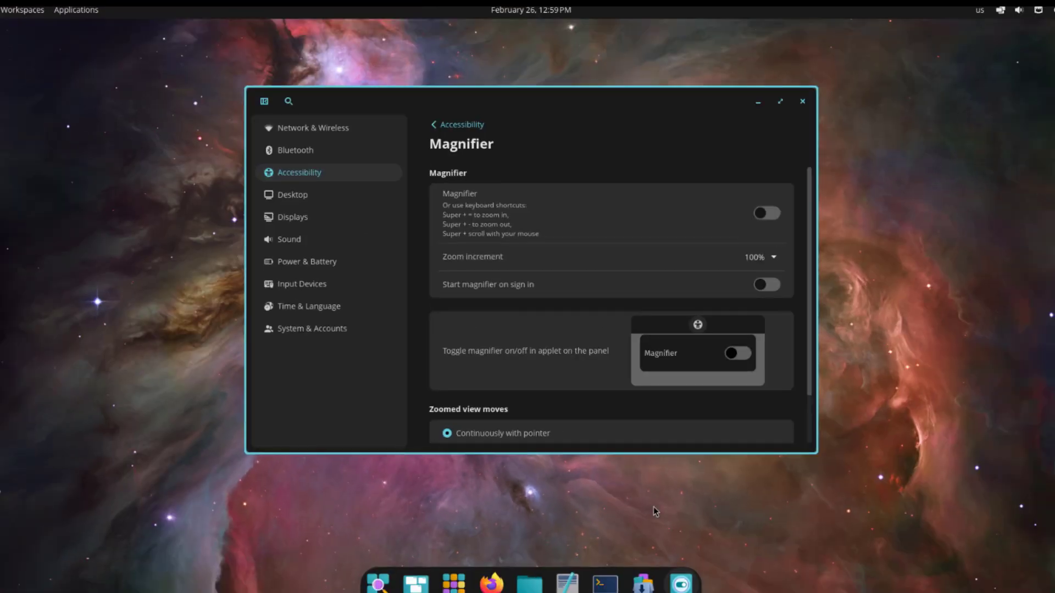
Step: Try the edge and centered zoom tracking options, ending on continuous tracking
scroll(777, 343, down, 2)
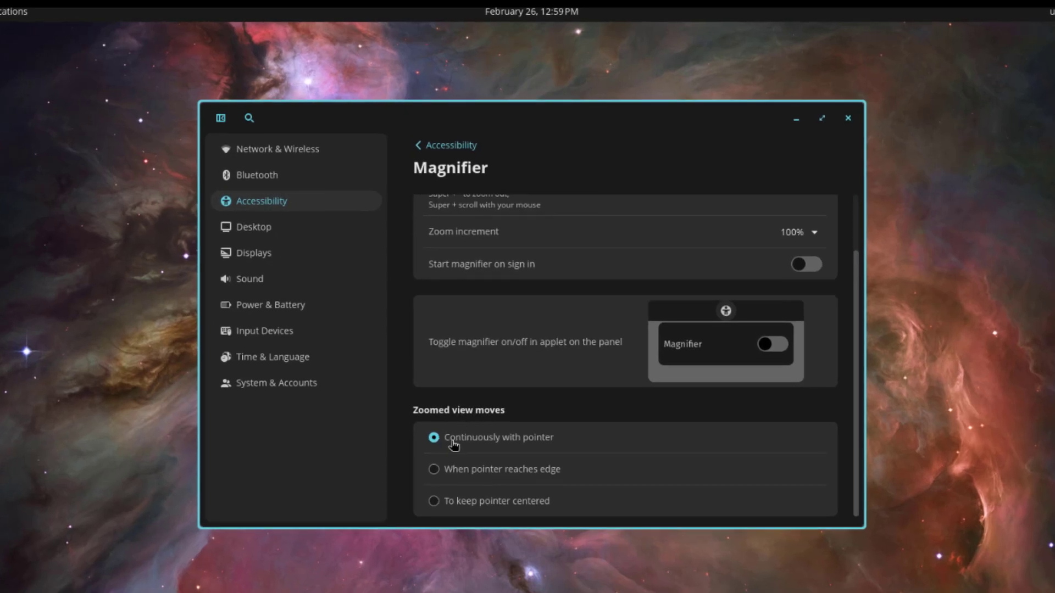
click(434, 471)
click(433, 501)
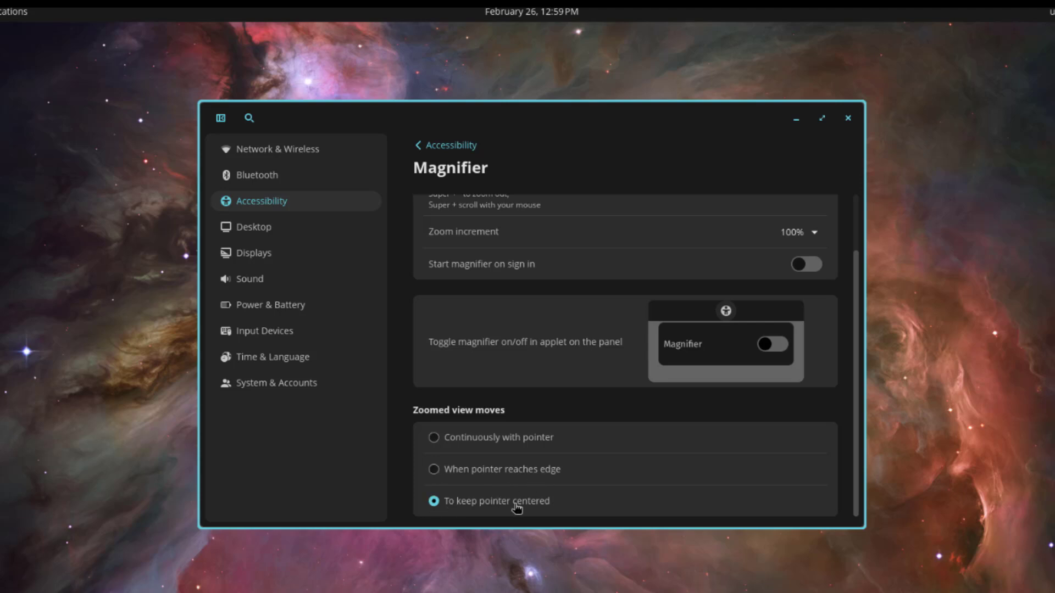
click(459, 442)
scroll(598, 428, up, 2)
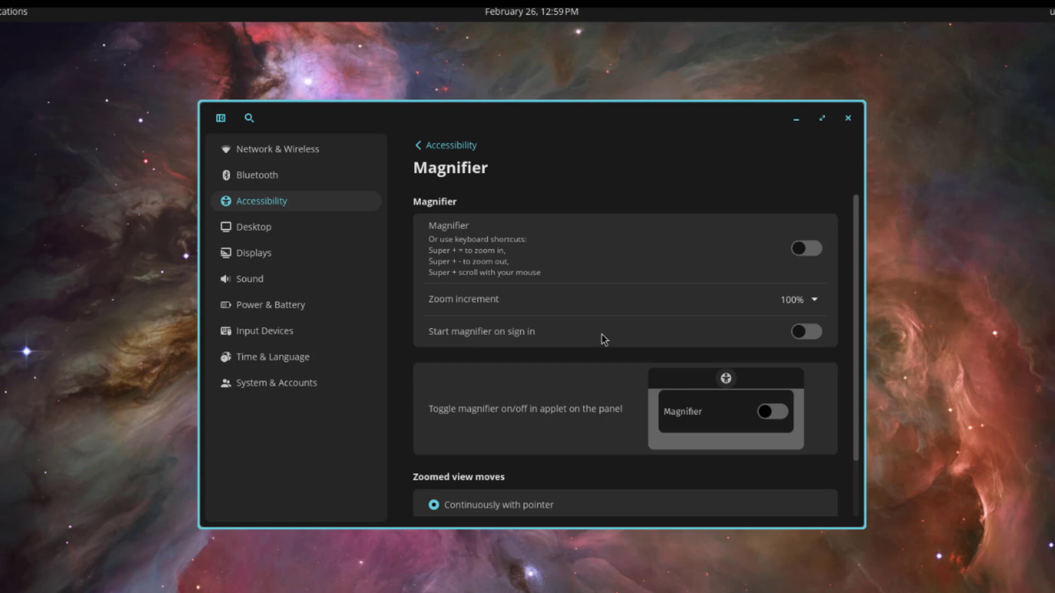
Step: Open Desktop wallpaper settings and preview the starry blue and teal aurora wallpapers
click(275, 231)
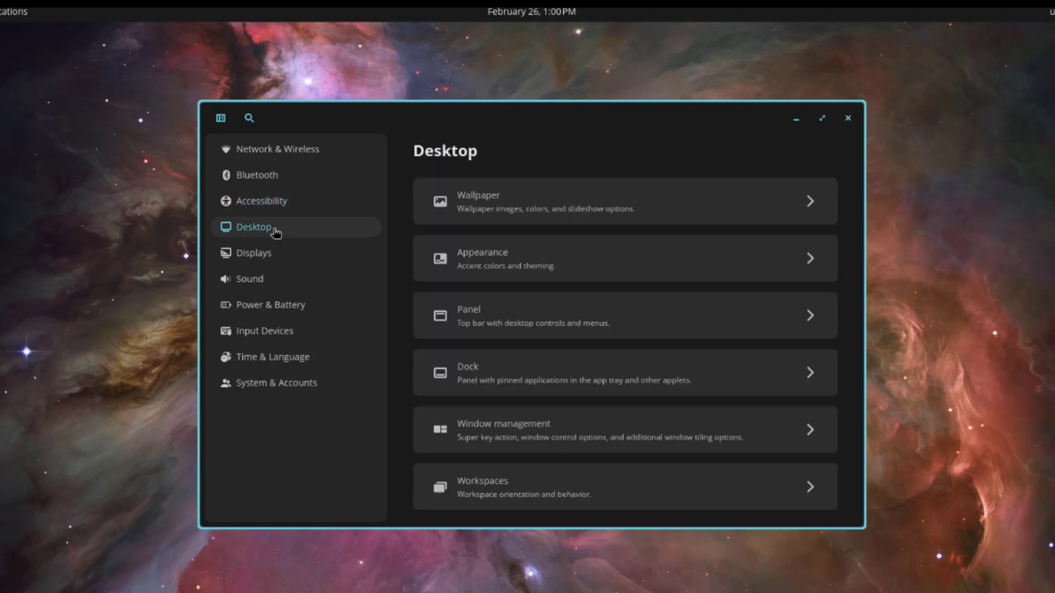
click(489, 207)
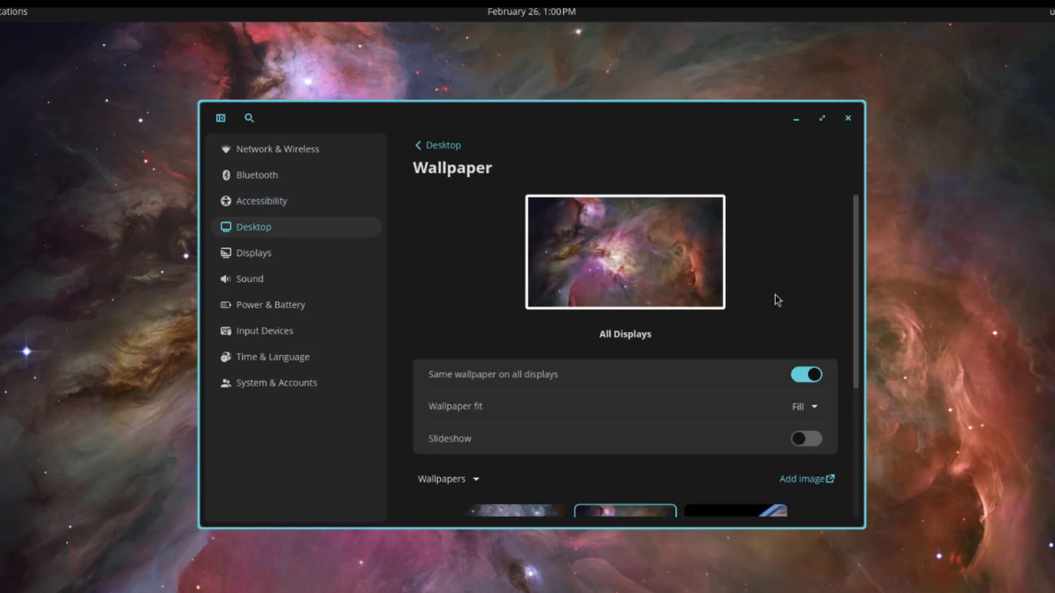
scroll(776, 301, down, 5)
scroll(761, 294, up, 2)
scroll(765, 297, down, 2)
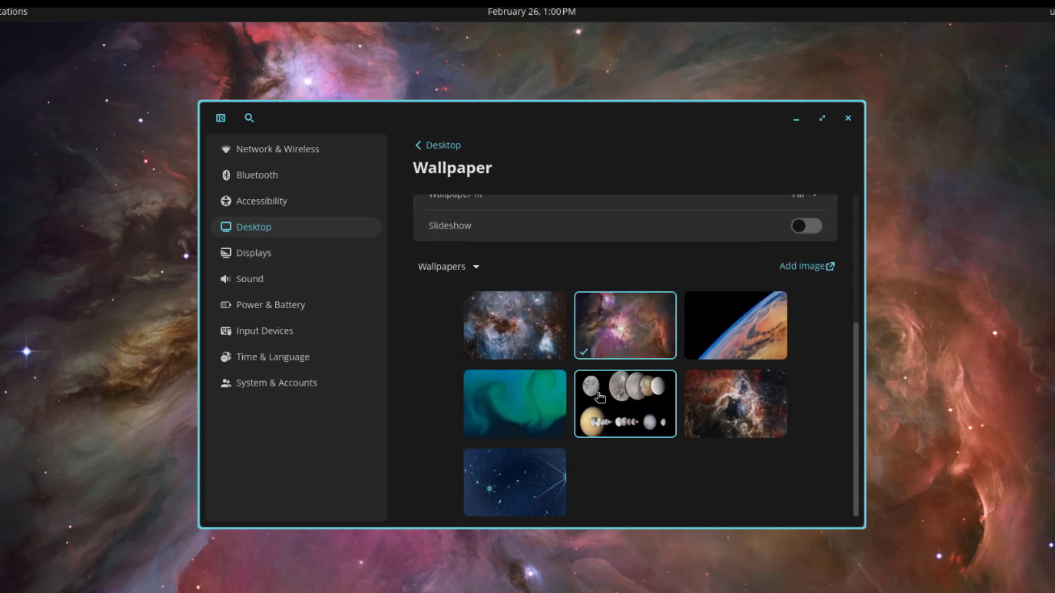
click(537, 481)
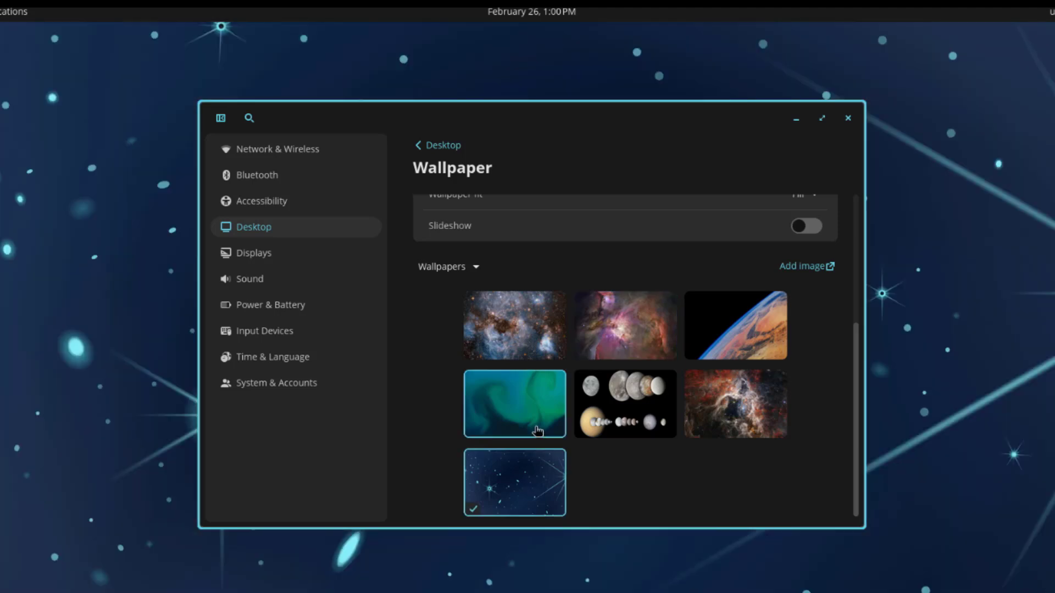
click(539, 429)
click(537, 479)
Step: Try the planets, Earth, red nebula and teal aurora wallpapers, ending on the Earth image
drag(556, 120, 572, 156)
click(636, 448)
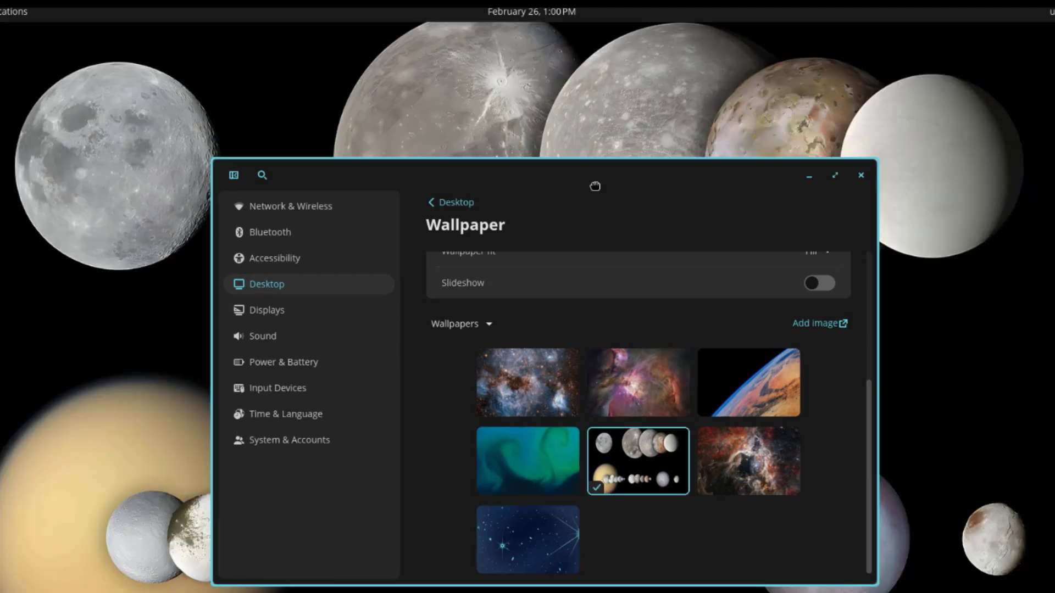
key(super+q)
key(super+d)
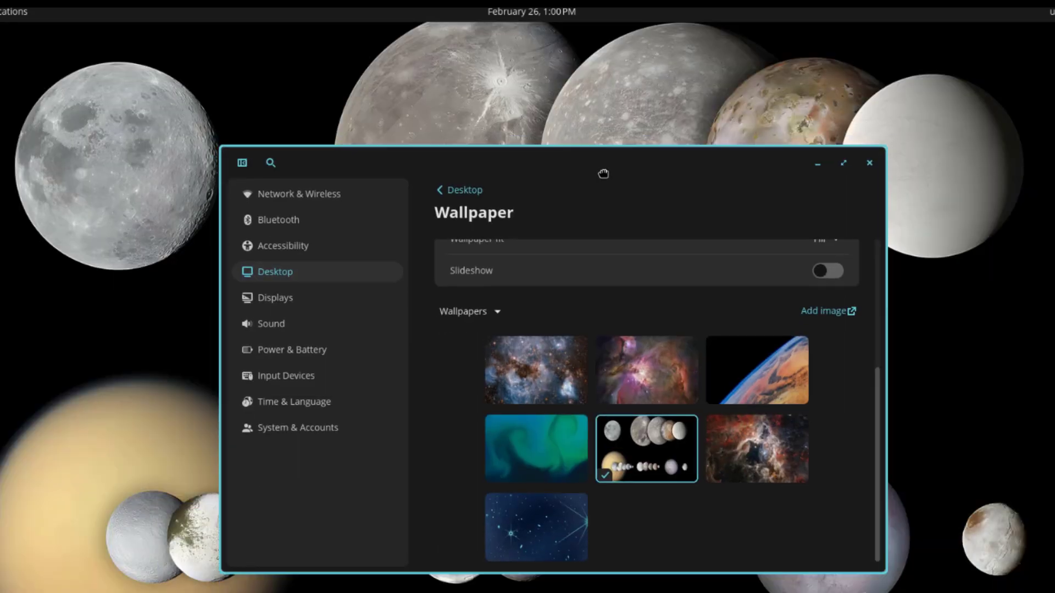
click(748, 370)
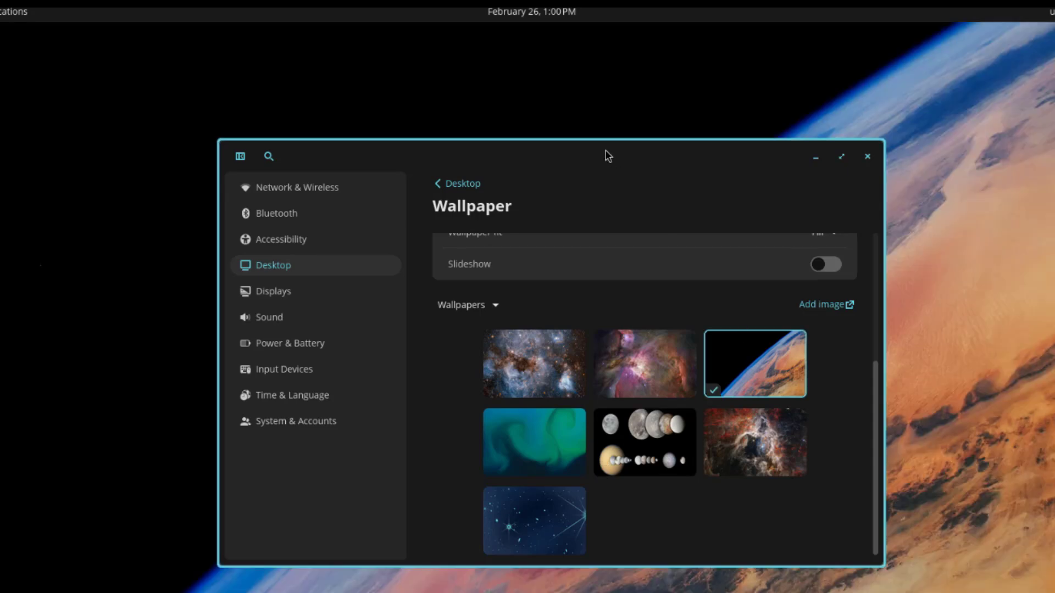
mouse_move(608, 157)
mouse_down()
mouse_move(610, 590)
mouse_move(625, 301)
mouse_move(595, 153)
mouse_move(604, 591)
mouse_move(621, 592)
mouse_move(639, 417)
mouse_move(639, 177)
mouse_move(615, 592)
mouse_move(636, 214)
mouse_move(619, 152)
mouse_up()
click(741, 440)
click(576, 446)
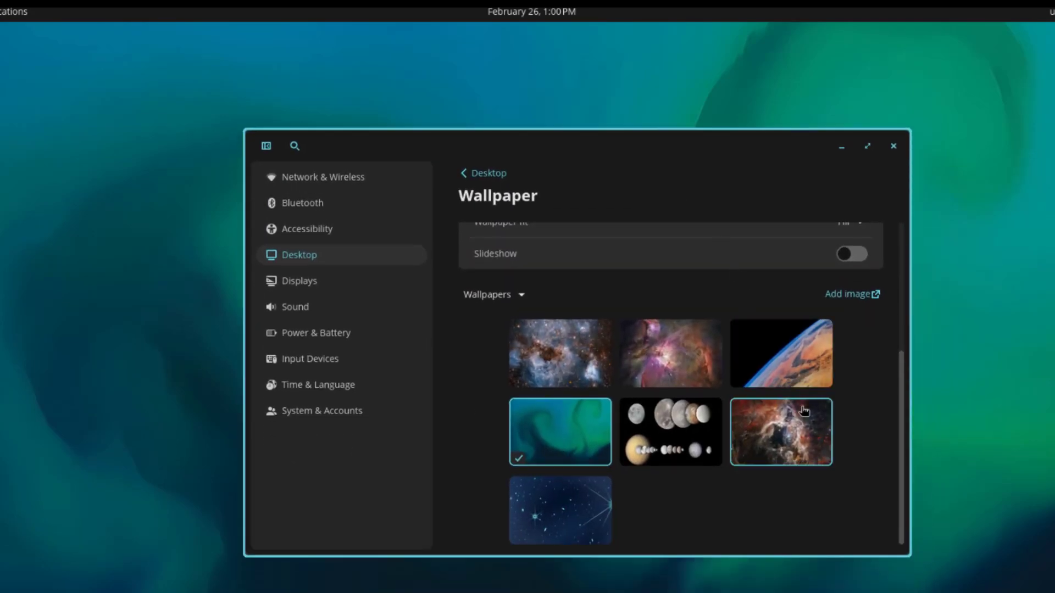
click(804, 373)
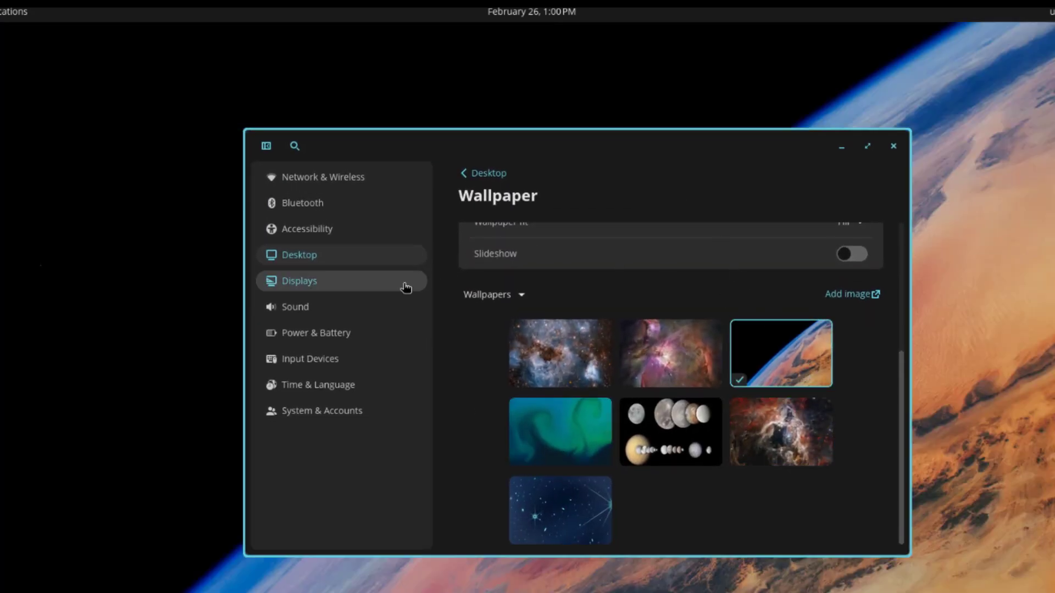
Step: Open Displays and check the resolution list, keeping 1920x1080
click(381, 291)
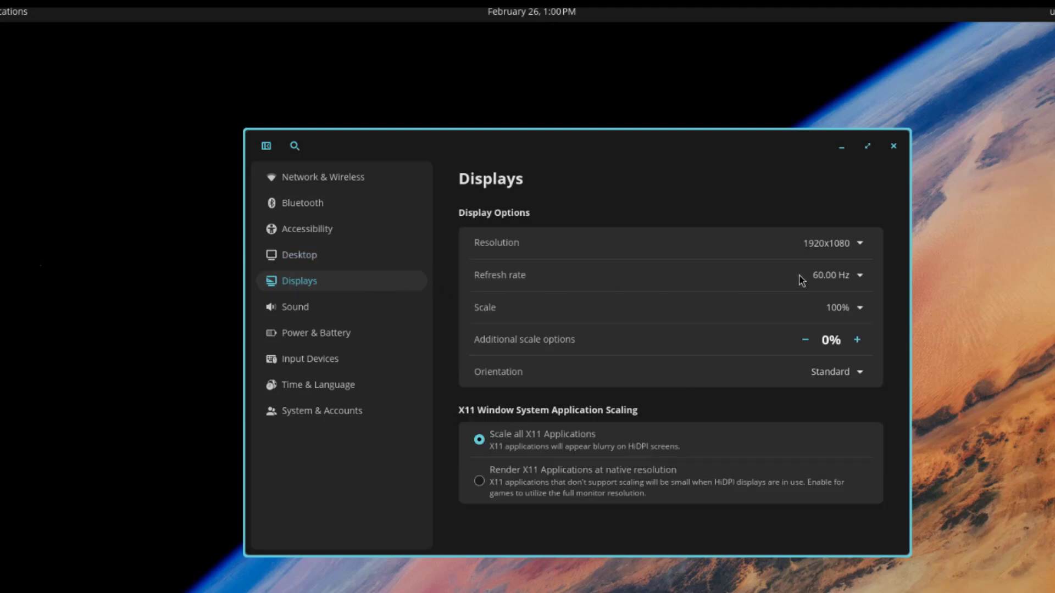
click(827, 248)
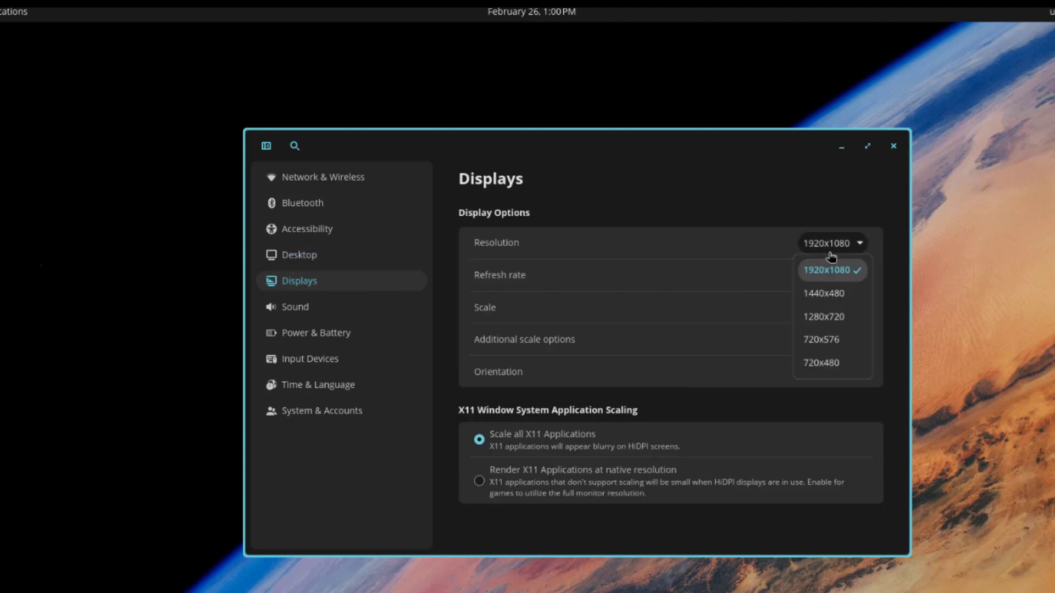
click(768, 259)
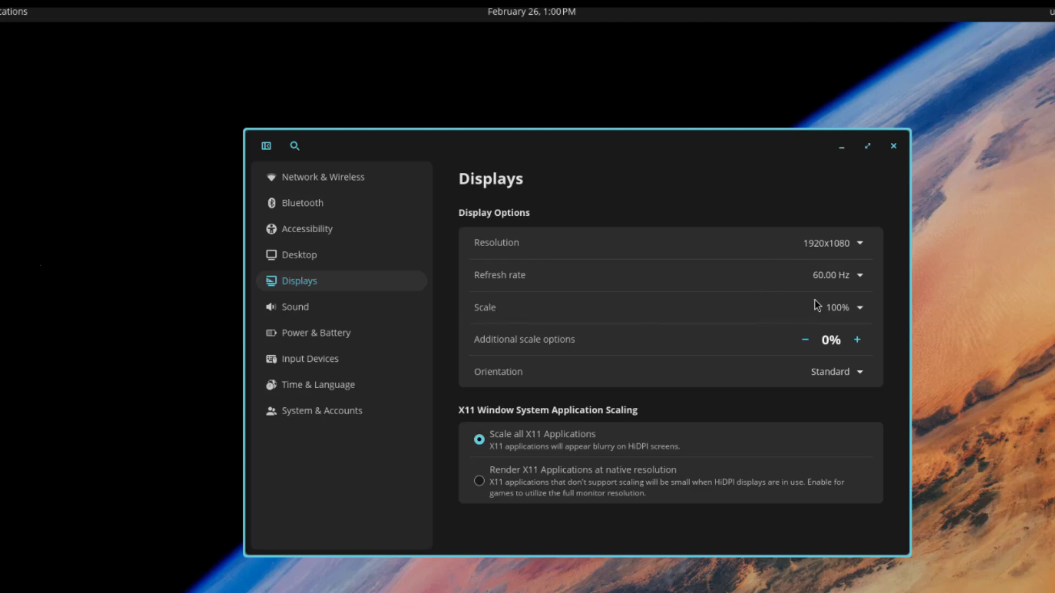
Step: Try interface scales of 125% and 150%, then return the scale to 100%
click(846, 309)
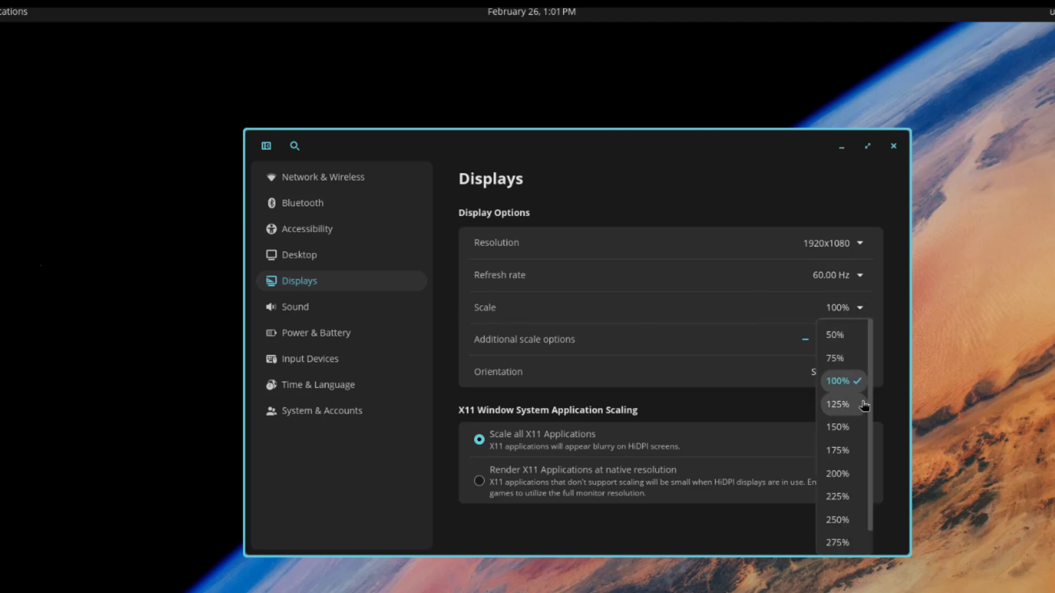
scroll(865, 435, down, 1)
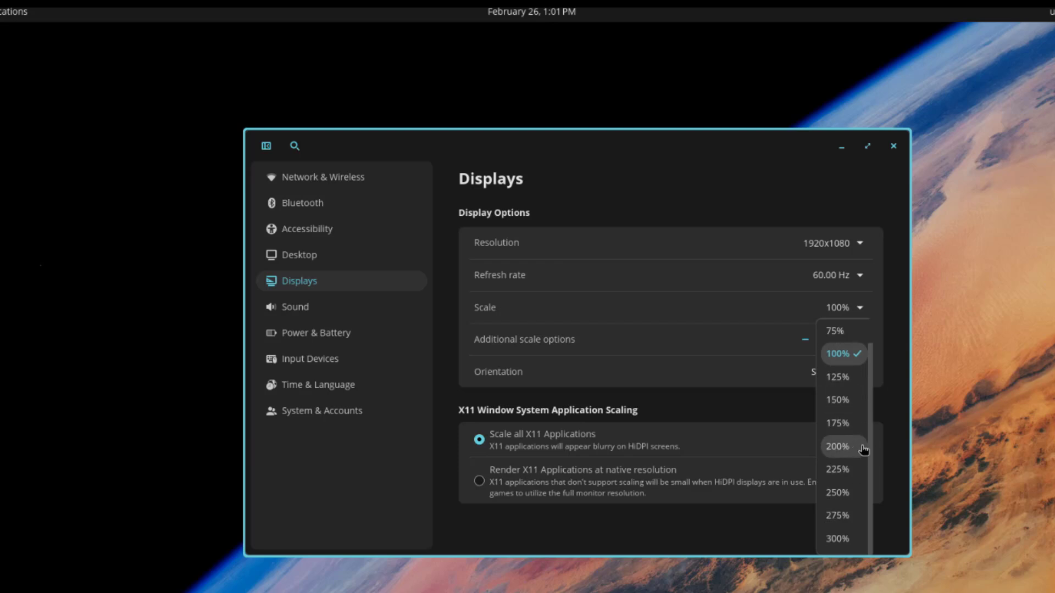
click(846, 377)
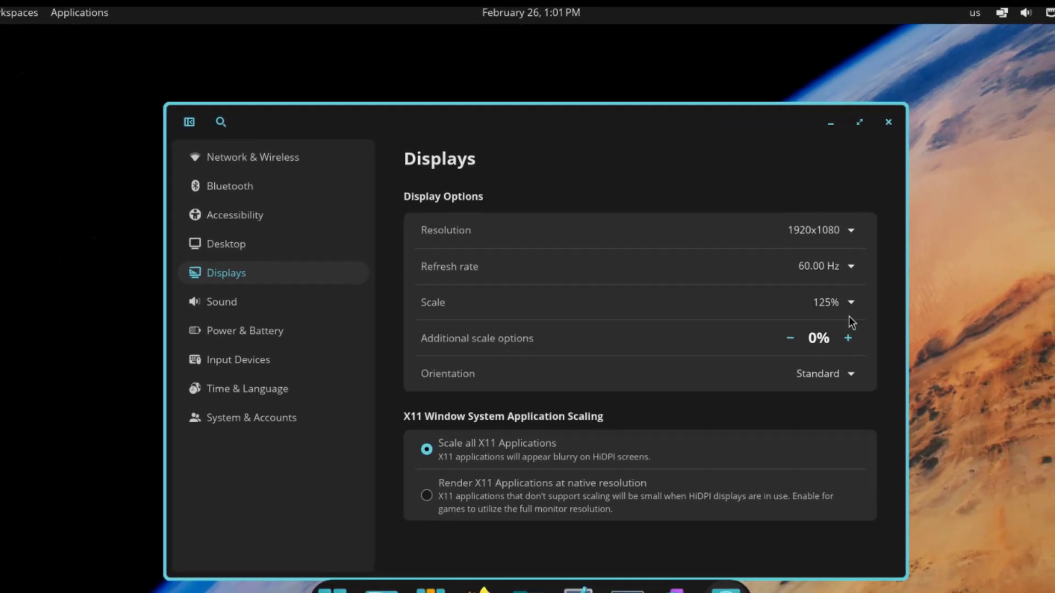
click(848, 312)
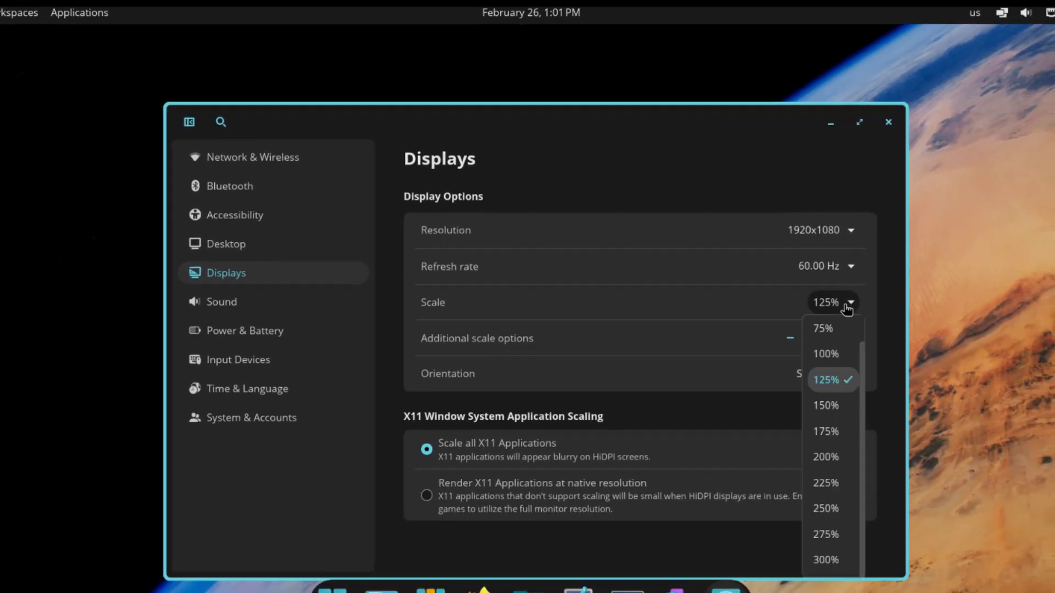
click(830, 407)
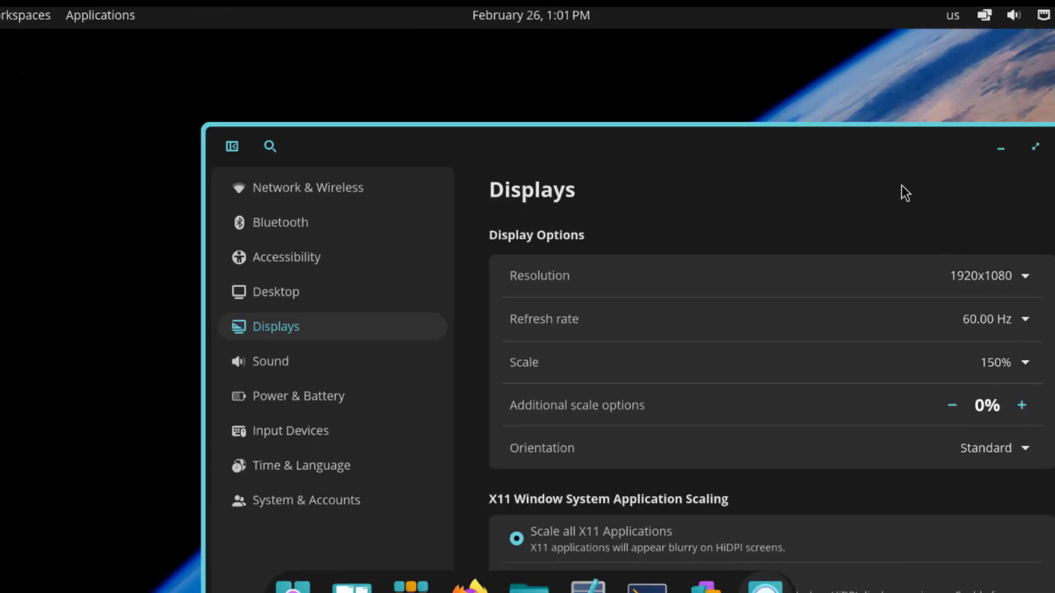
drag(857, 144, 713, 76)
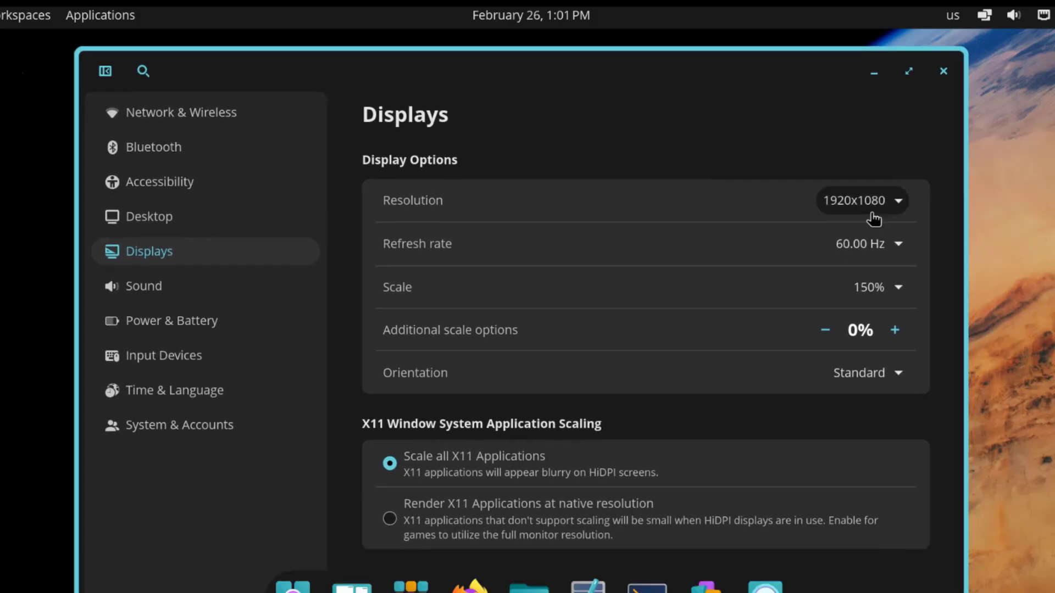
click(898, 290)
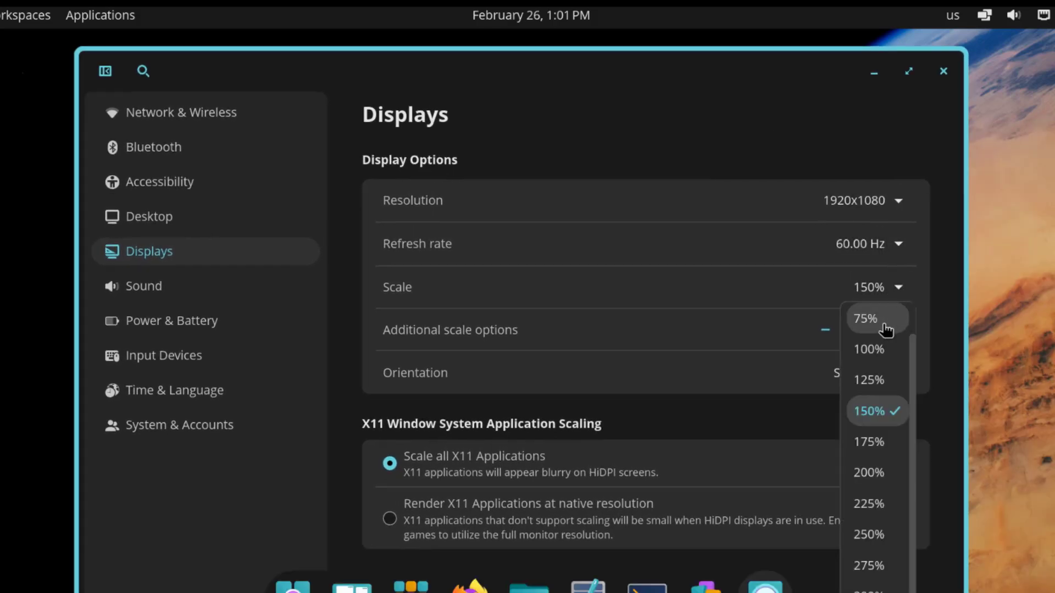
click(878, 353)
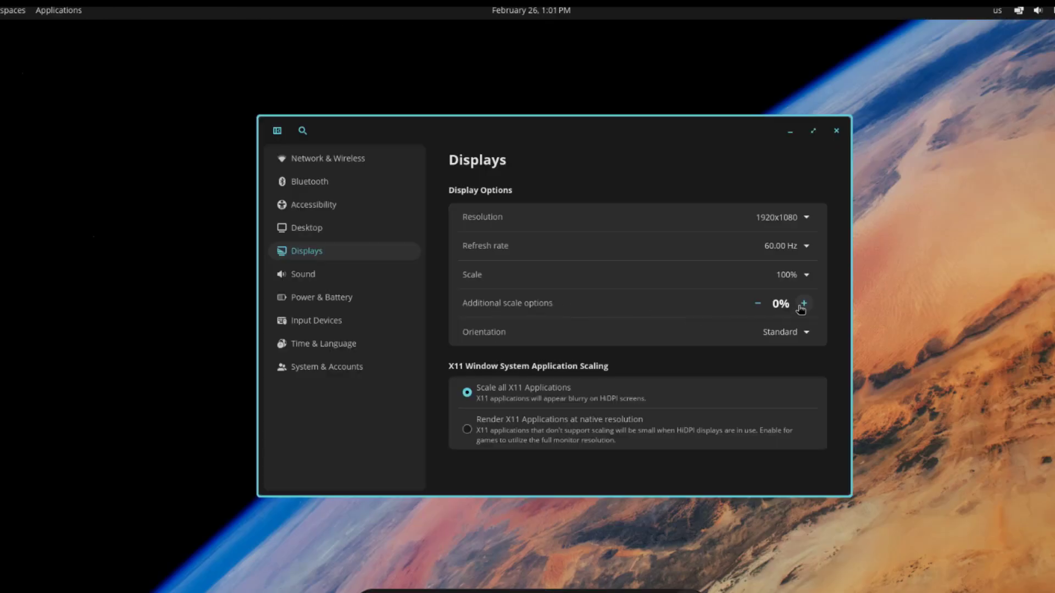
Step: Test additional scale at 5% and 10%, resetting it to 0%
click(804, 304)
click(797, 321)
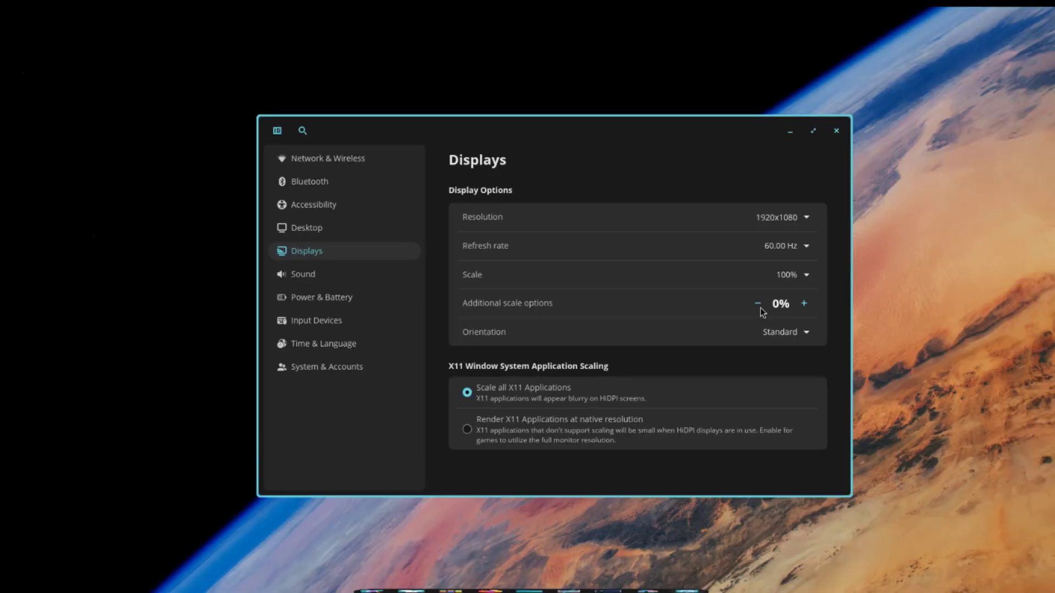
click(804, 303)
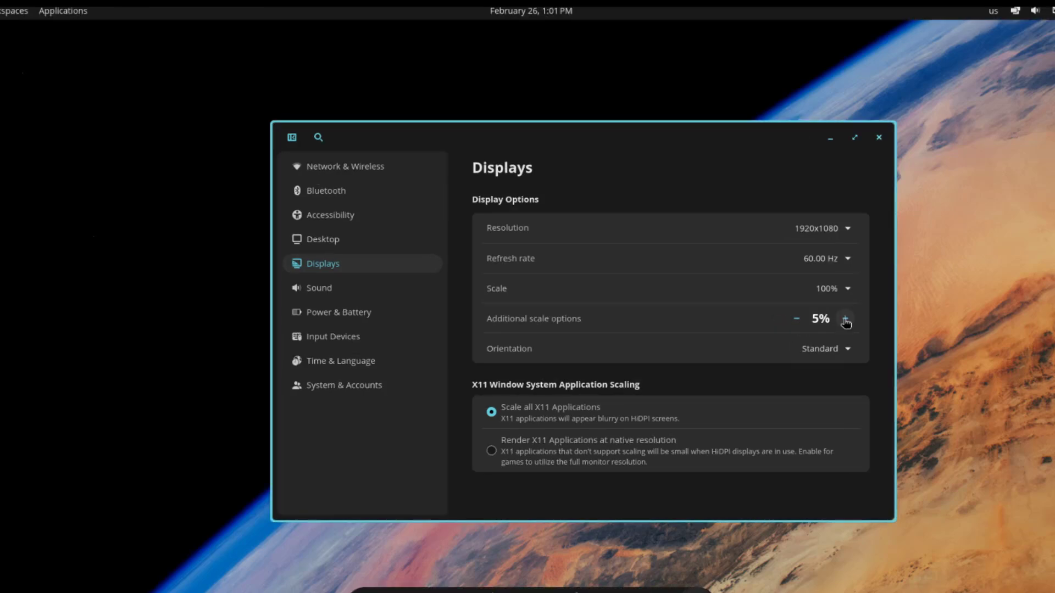
click(844, 322)
click(798, 320)
click(797, 321)
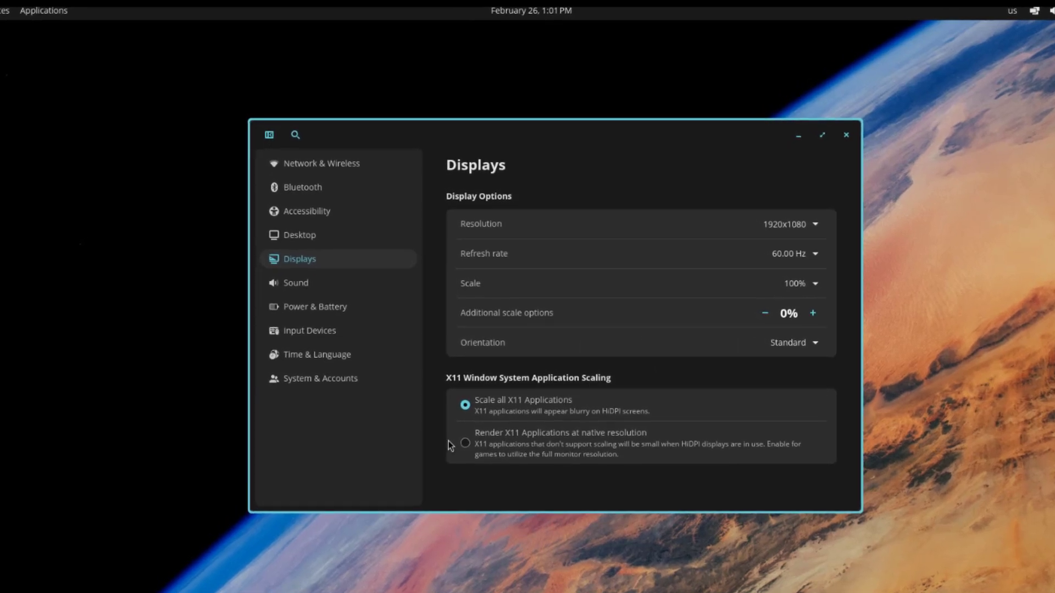
Step: Set X11 applications to Scale all after trying native resolution
click(464, 405)
click(464, 445)
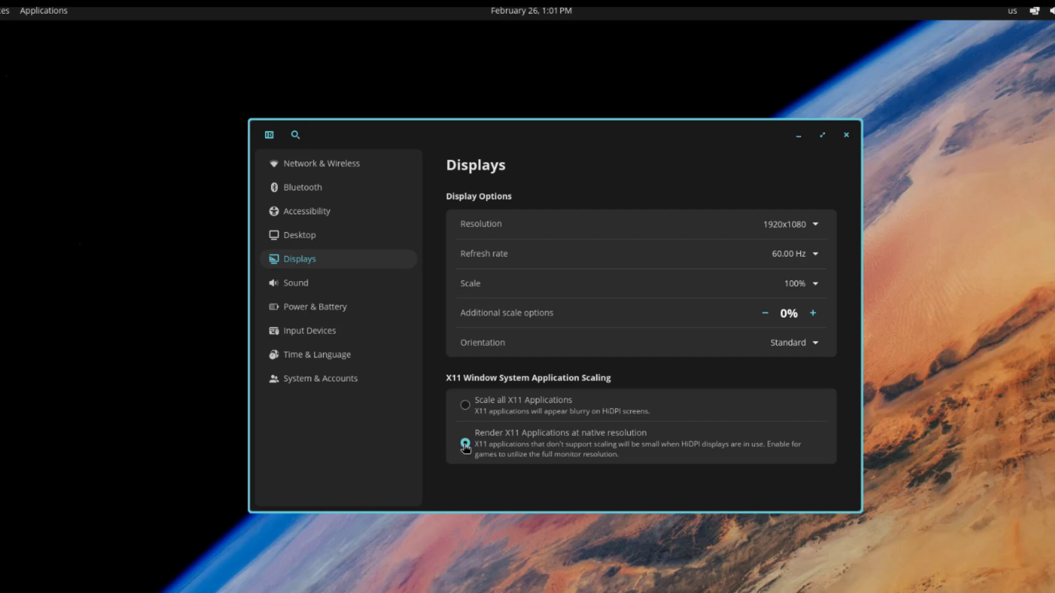
click(476, 407)
Step: Close Settings and turn on the desktop Trash icon, leaving desktop icon size at 100%
click(846, 136)
right_click(421, 160)
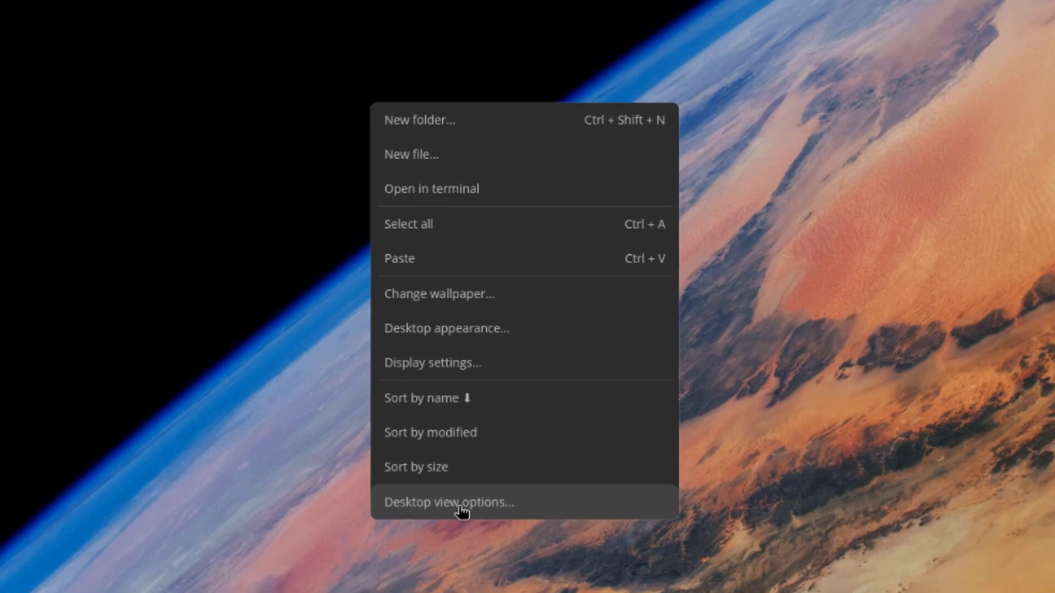
click(456, 489)
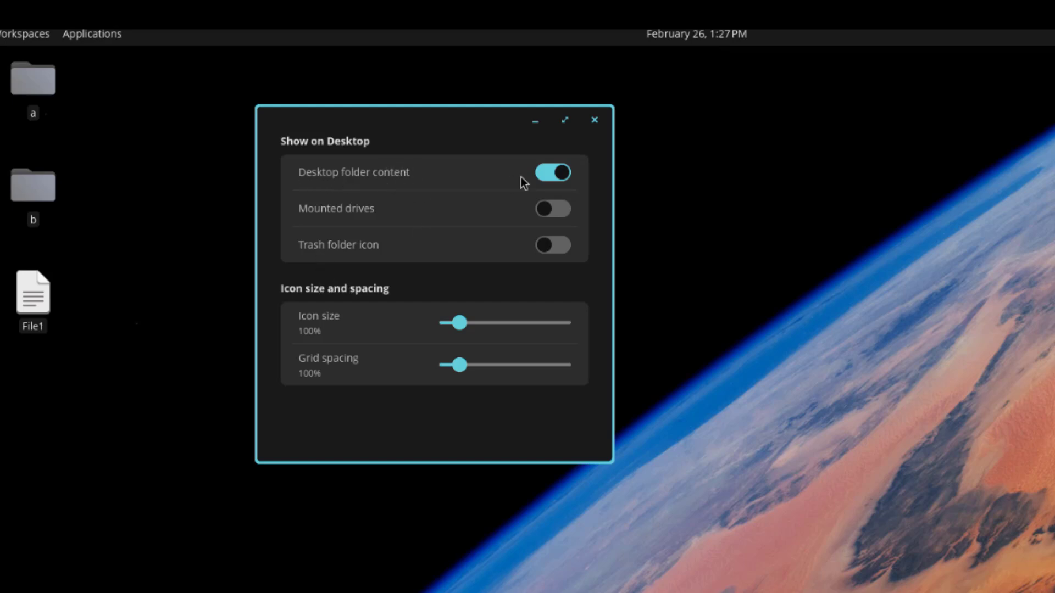
click(548, 177)
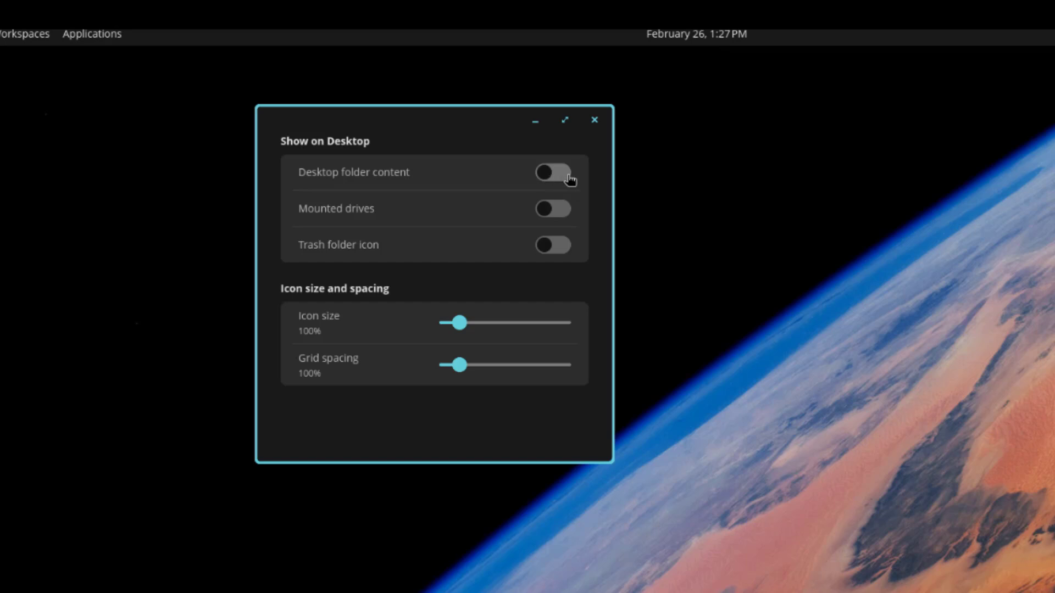
click(569, 179)
click(556, 216)
click(538, 217)
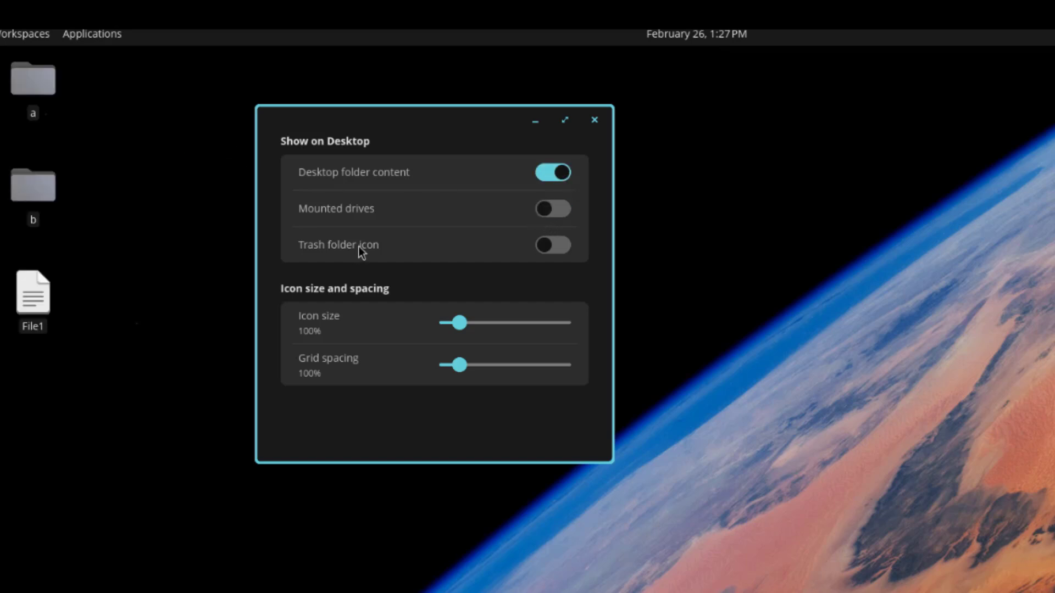
click(535, 249)
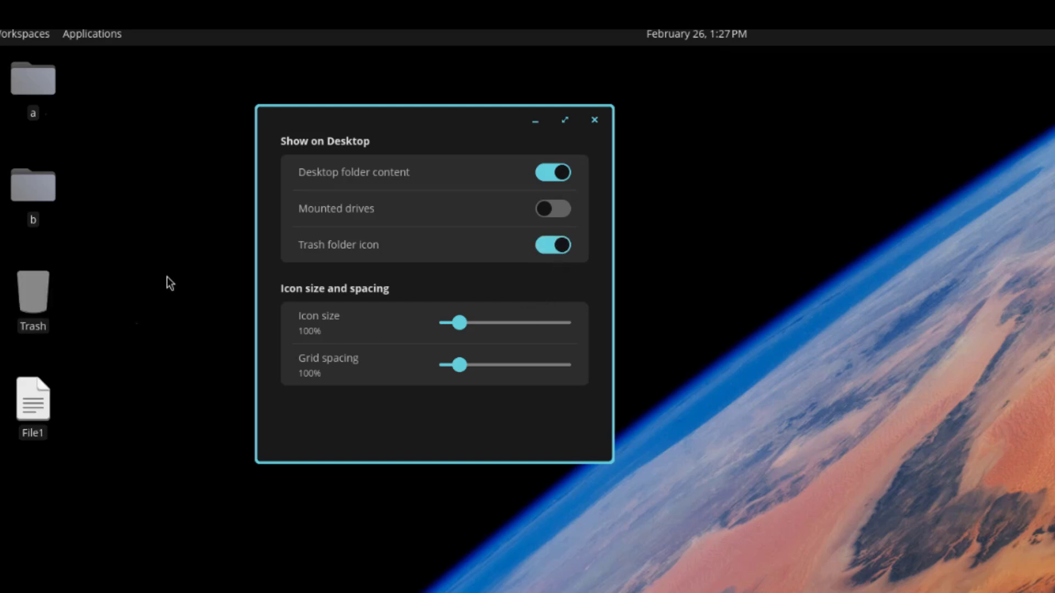
drag(459, 322, 514, 324)
drag(455, 247, 405, 245)
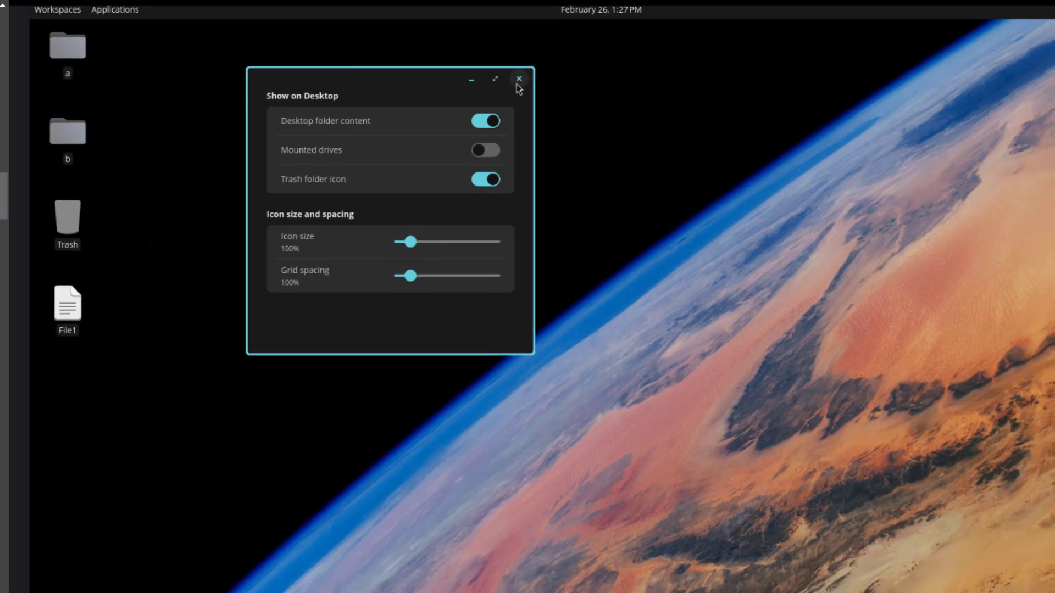
Step: Launch COSMIC Files from the App Library and bring up its File menu
key(super+a)
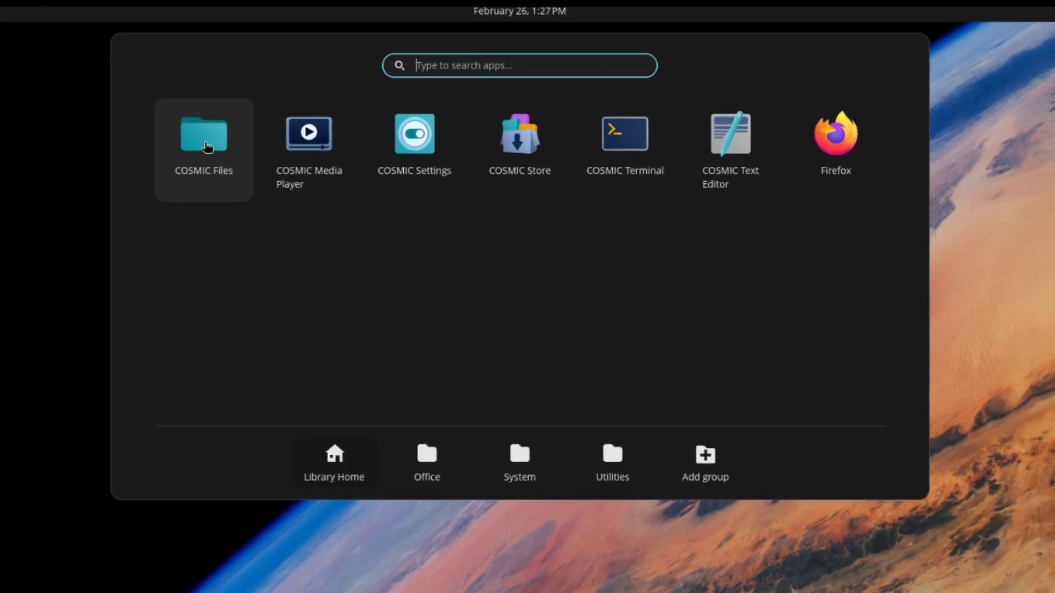
click(207, 146)
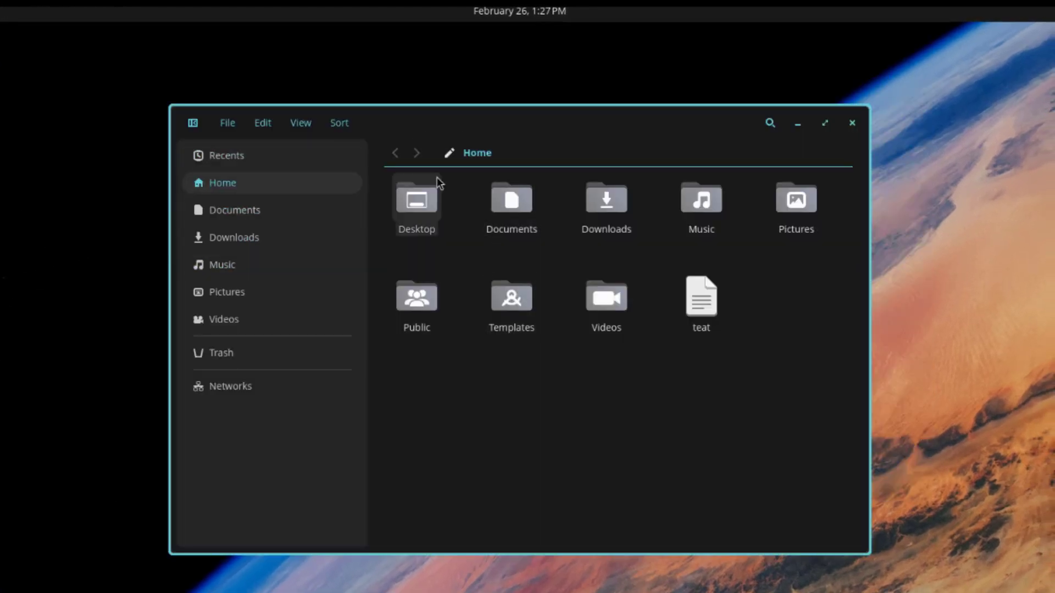
click(228, 125)
Step: Open a second Home tab and an extra Files window, then close the extra window
click(235, 141)
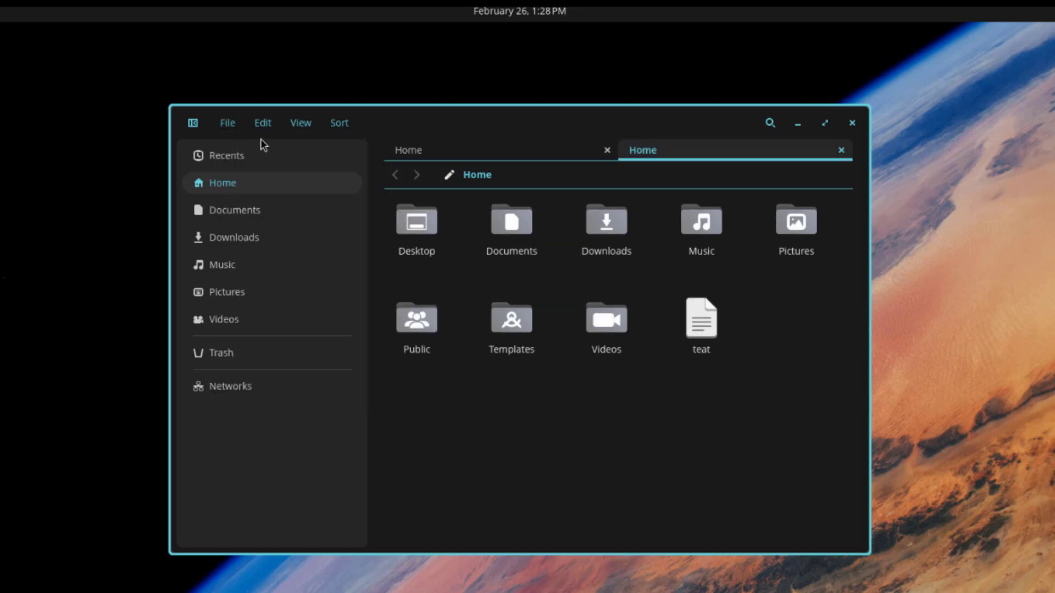
click(227, 124)
click(236, 169)
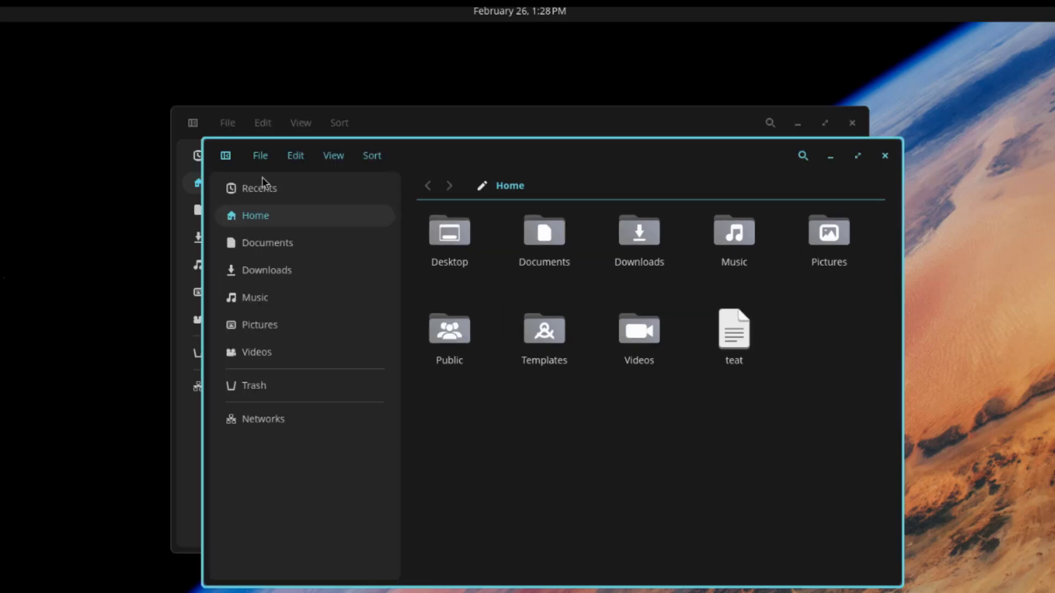
drag(426, 156, 395, 211)
click(852, 212)
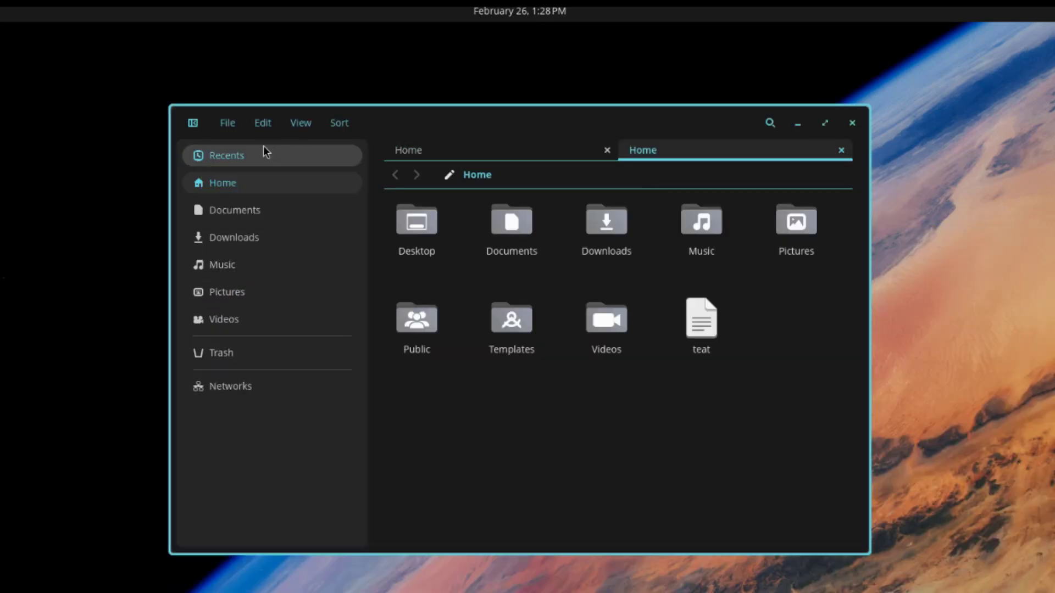
Step: Create a folder named 'c' and an empty file named 'file2' in Home
click(235, 125)
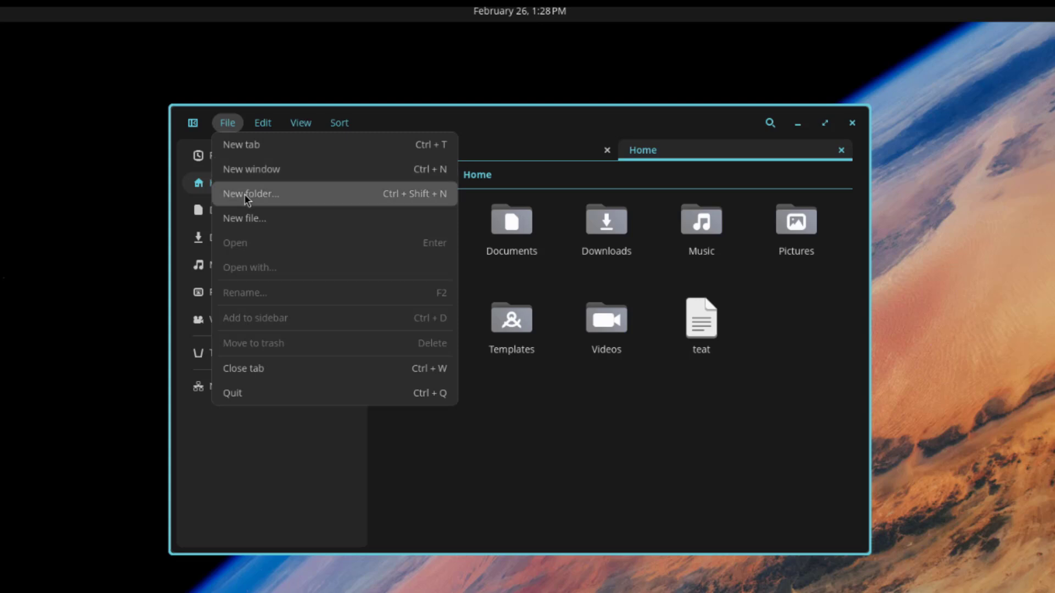
click(245, 193)
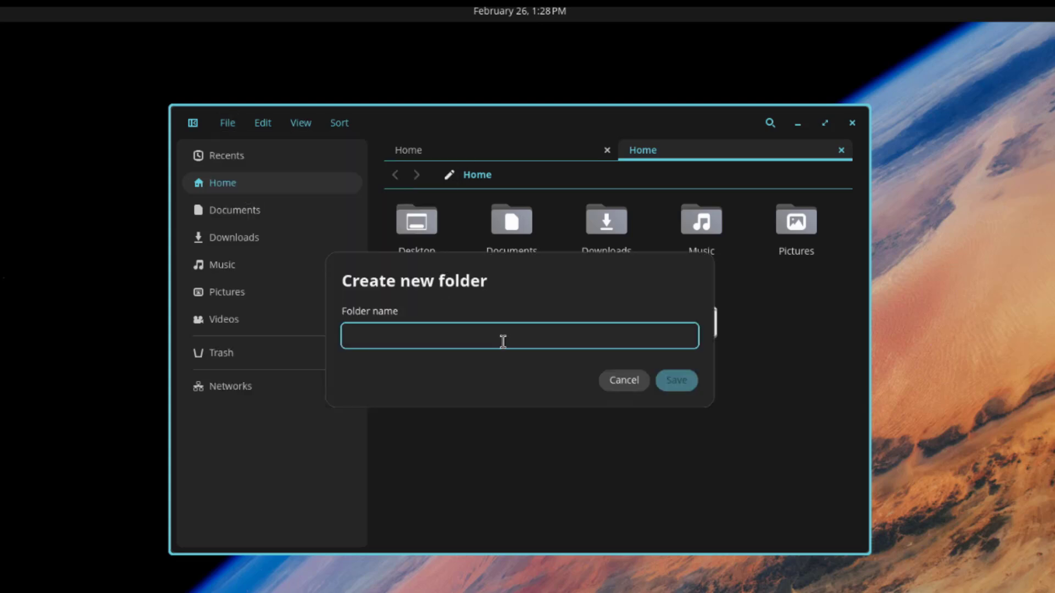
text(c)
click(676, 380)
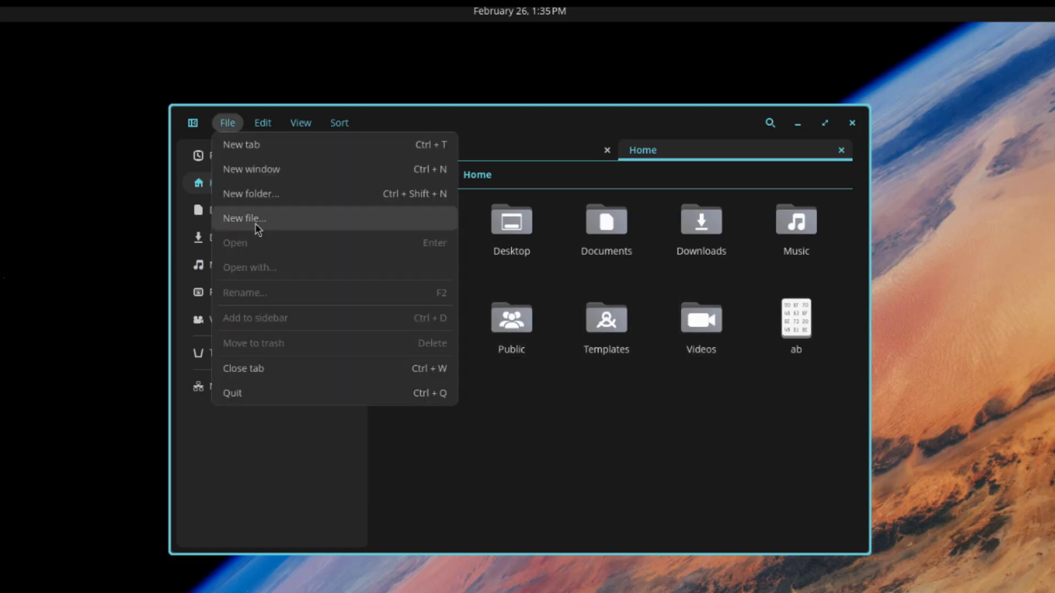
click(256, 225)
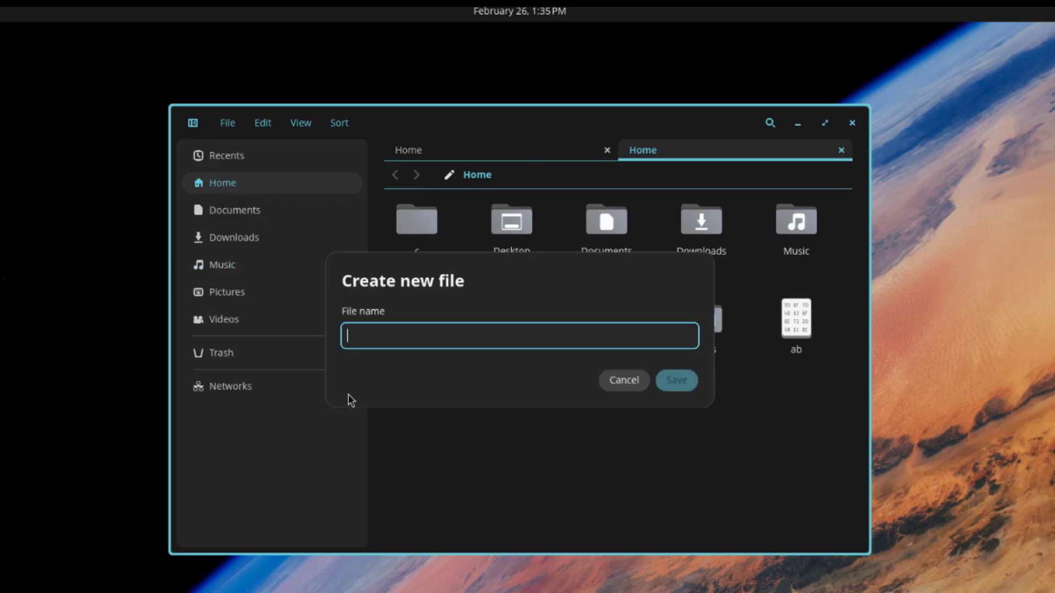
text(file)
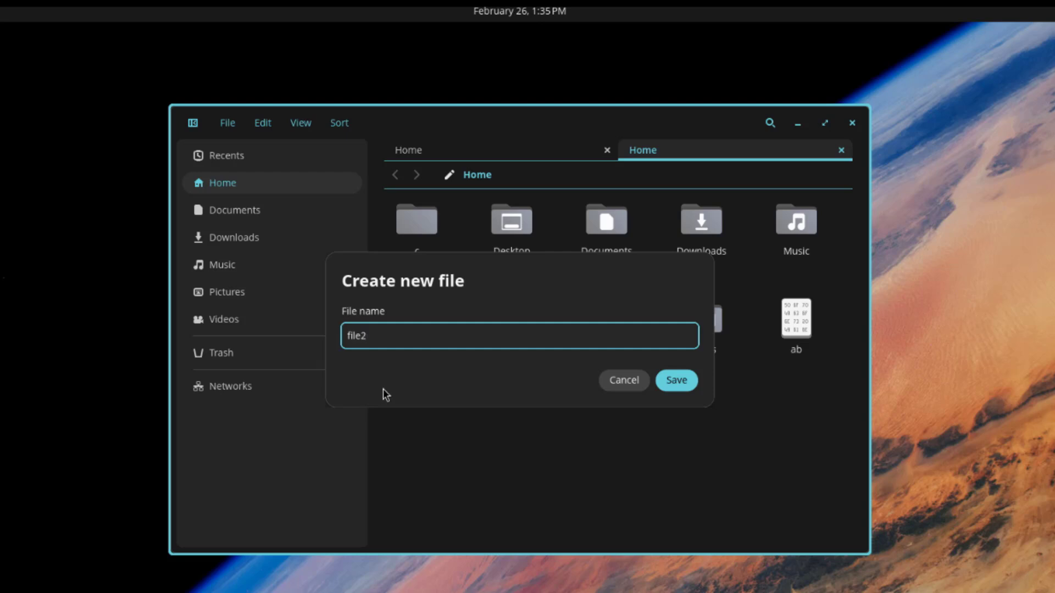
text(2)
click(683, 387)
Step: Zoom the file icons in and out, then reset them to default size
click(602, 437)
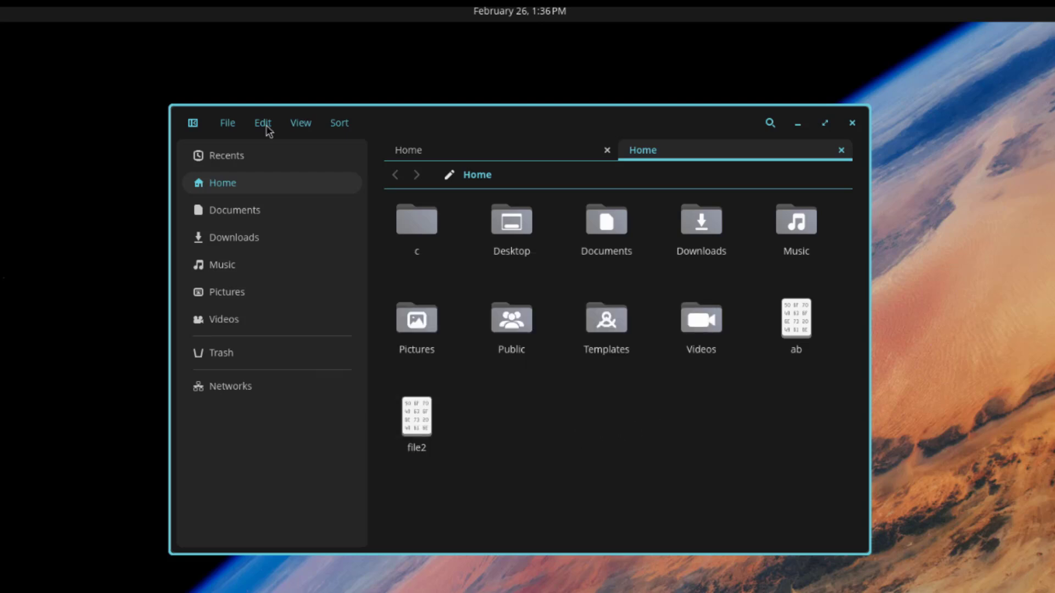
click(263, 123)
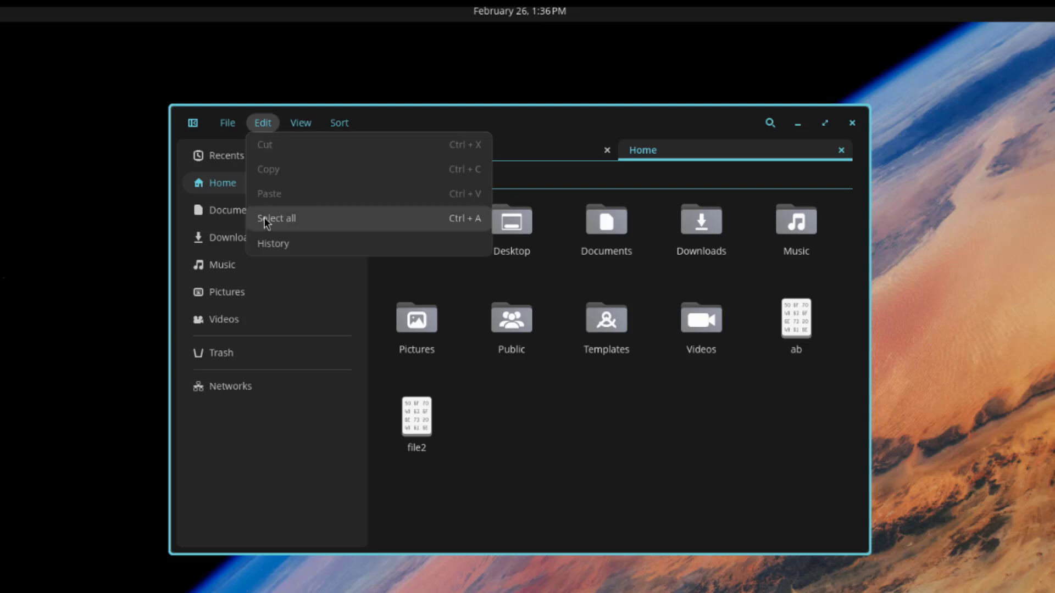
mouse_move(301, 129)
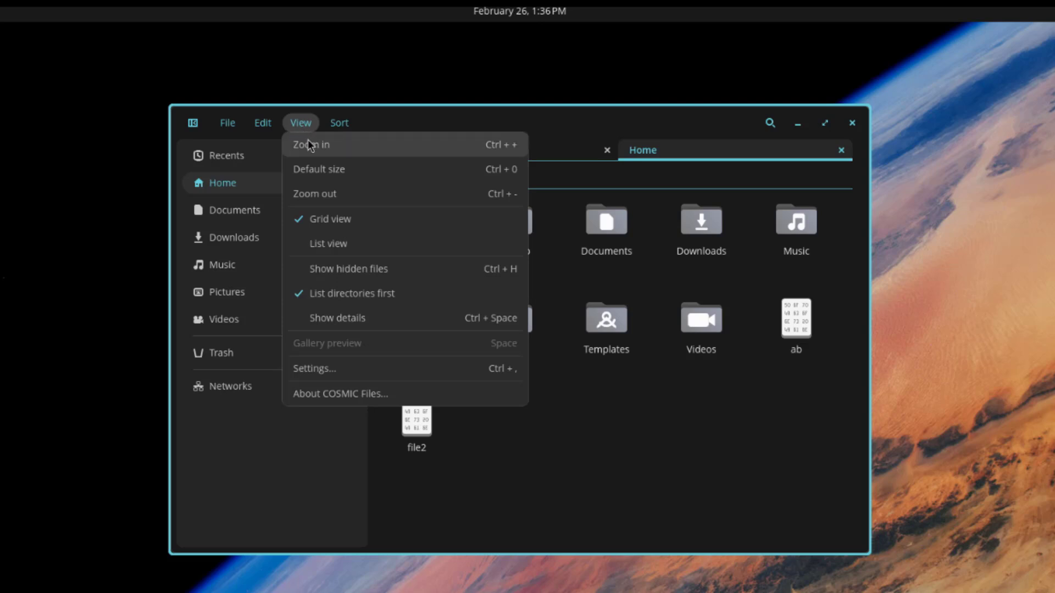
click(309, 144)
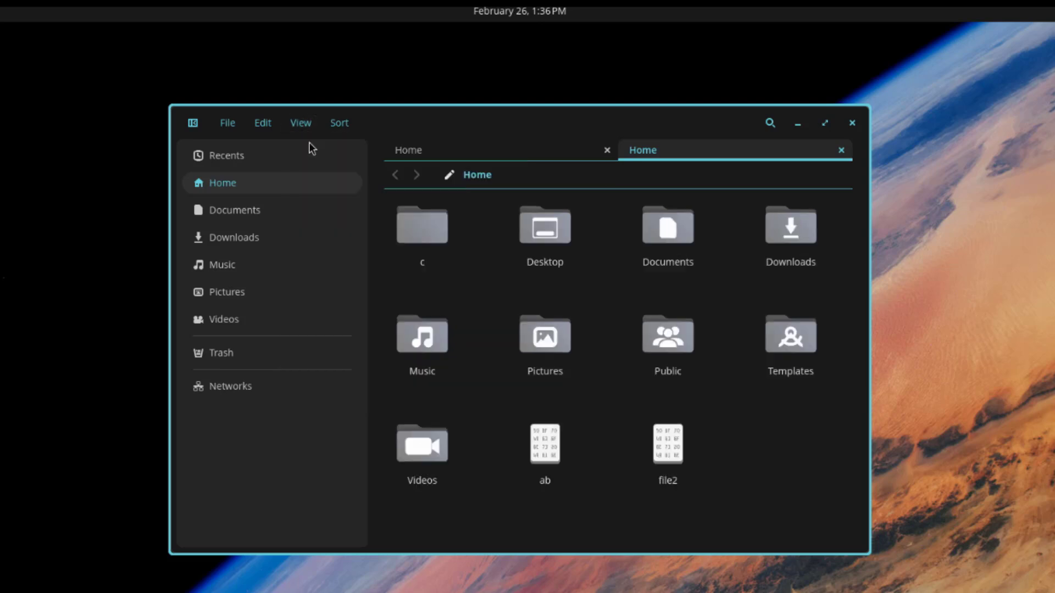
click(301, 130)
click(310, 143)
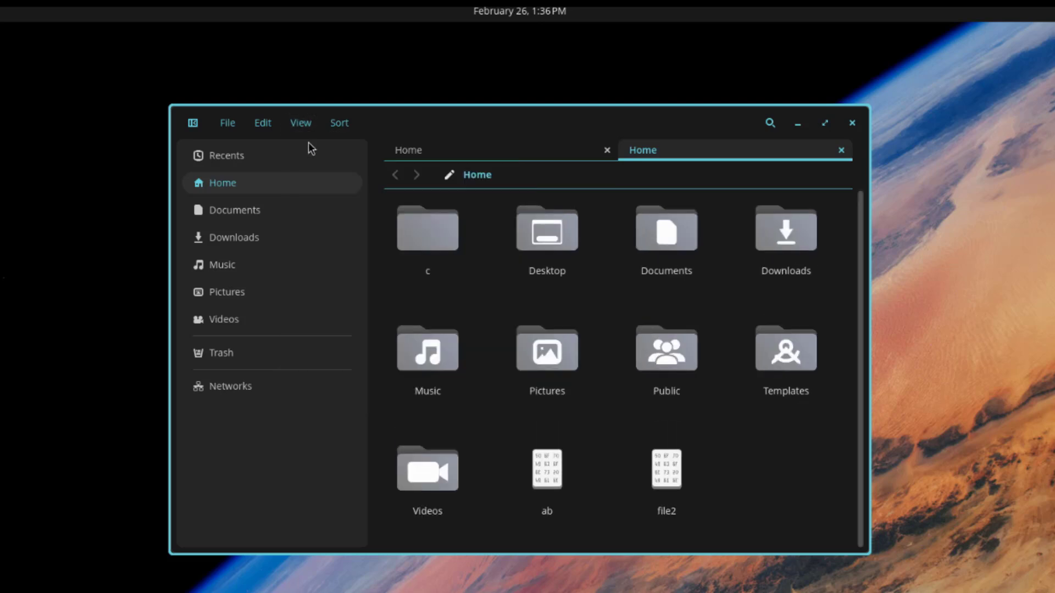
click(303, 130)
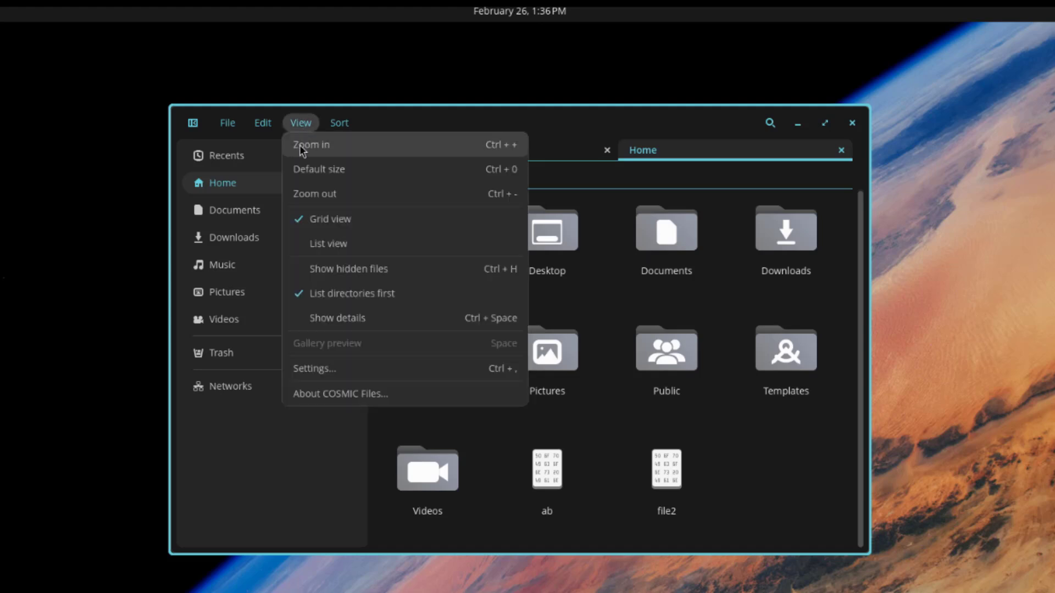
click(322, 195)
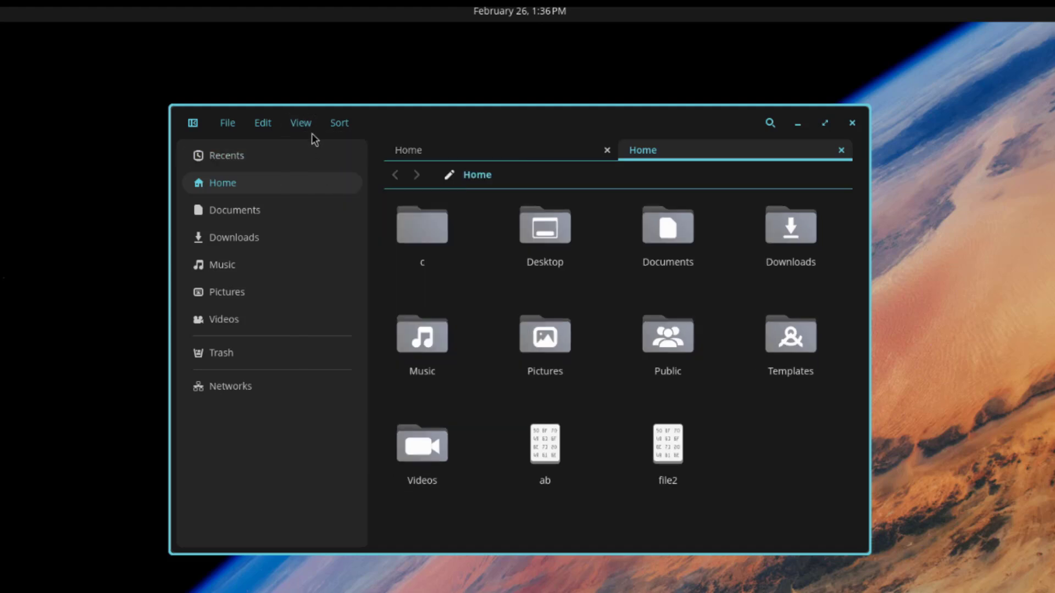
click(308, 130)
click(306, 168)
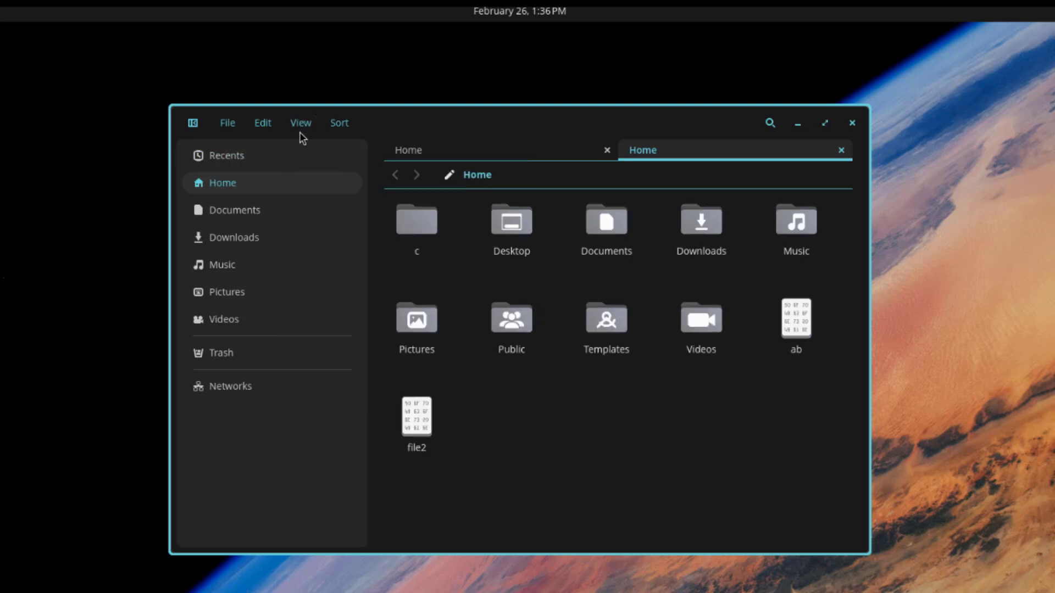
Step: Switch to list view, show hidden files, then return to grid view
click(302, 125)
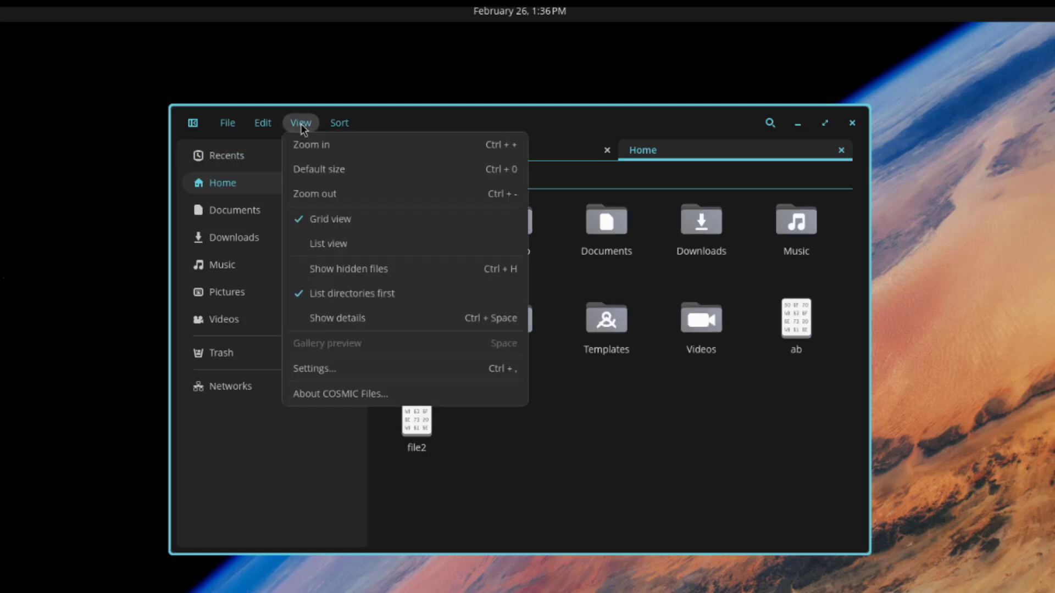
click(330, 244)
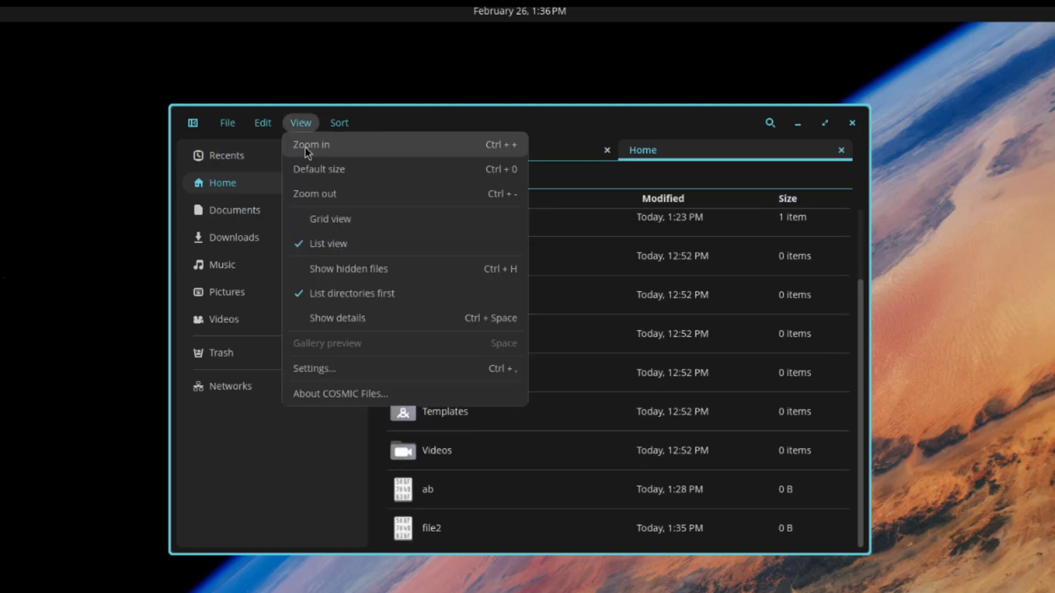
click(334, 268)
click(300, 123)
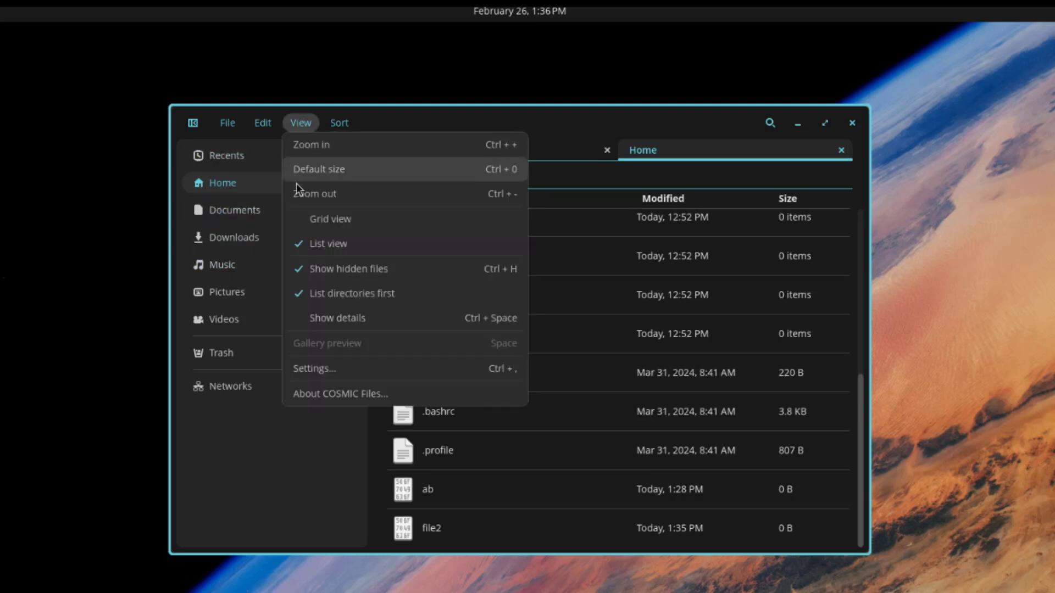
click(322, 219)
click(303, 124)
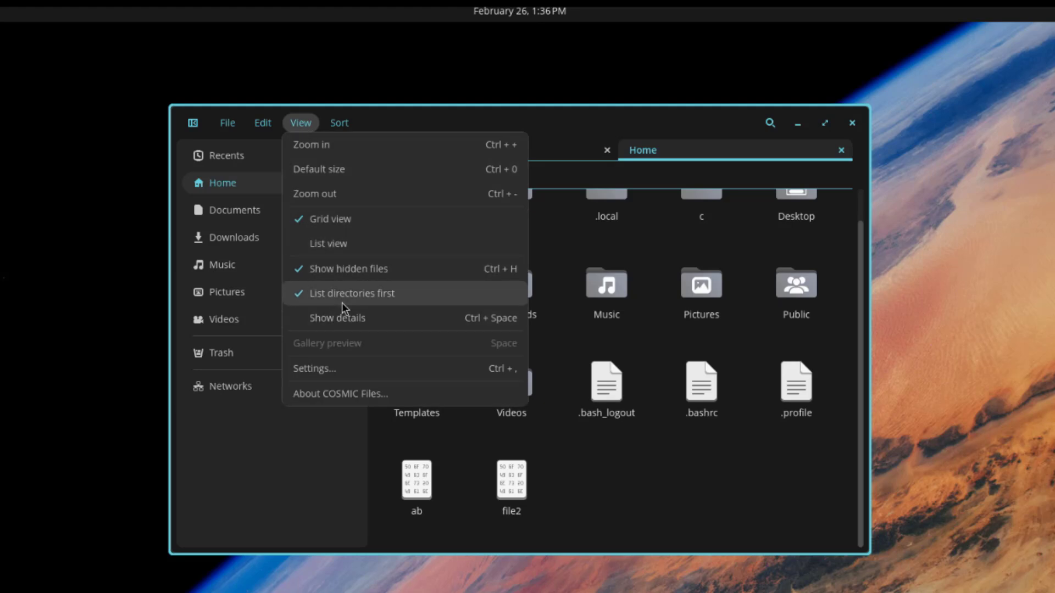
click(306, 368)
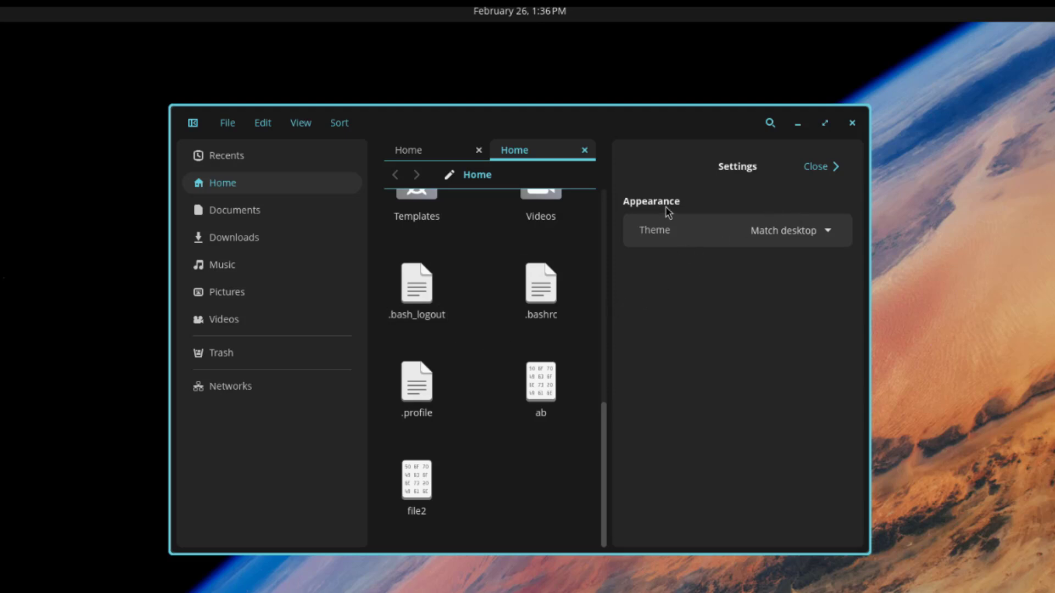
click(791, 231)
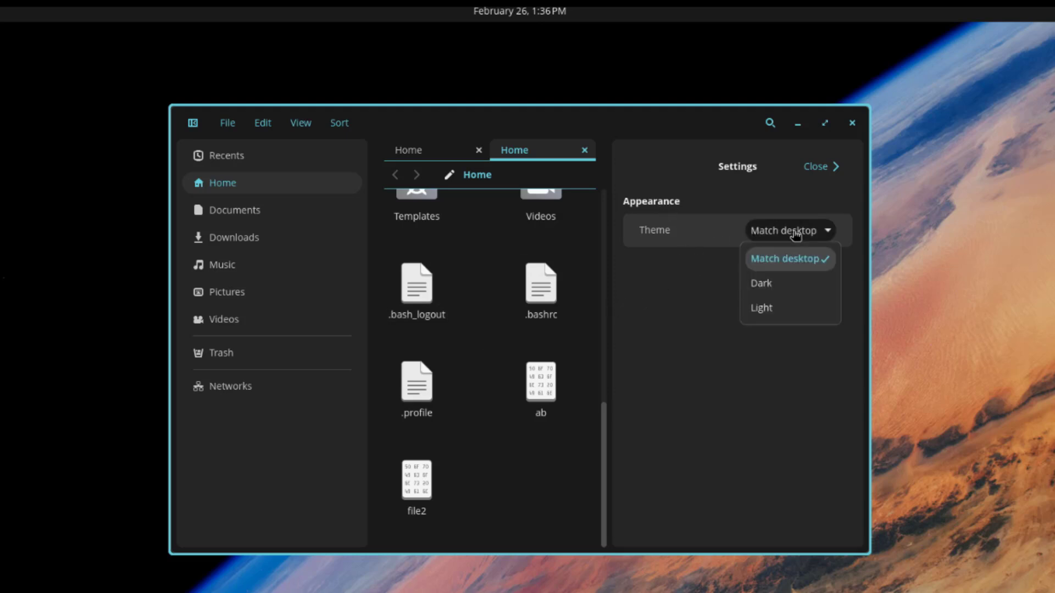
click(757, 284)
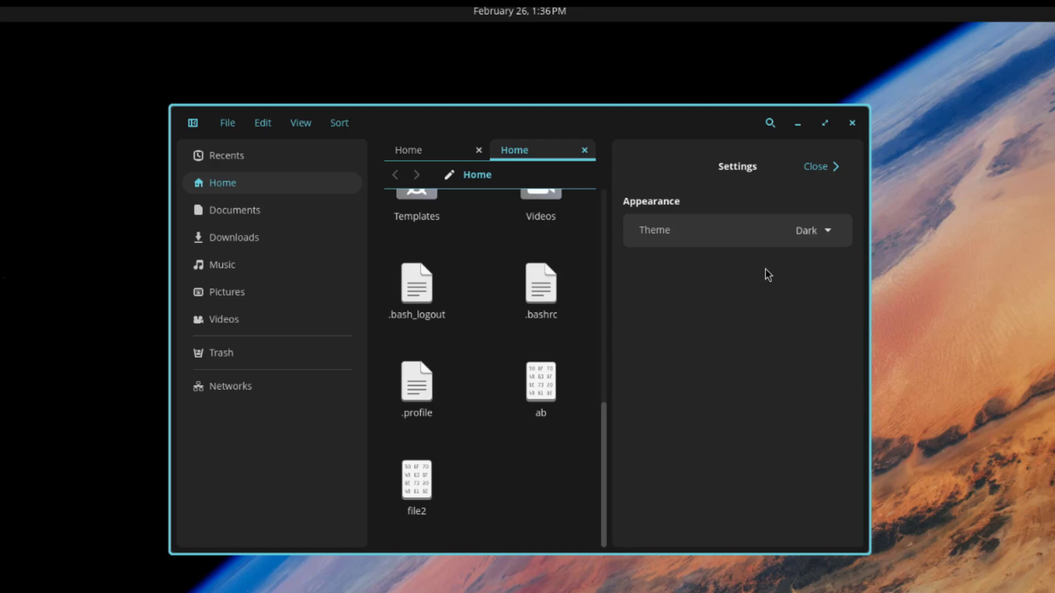
click(794, 242)
click(808, 306)
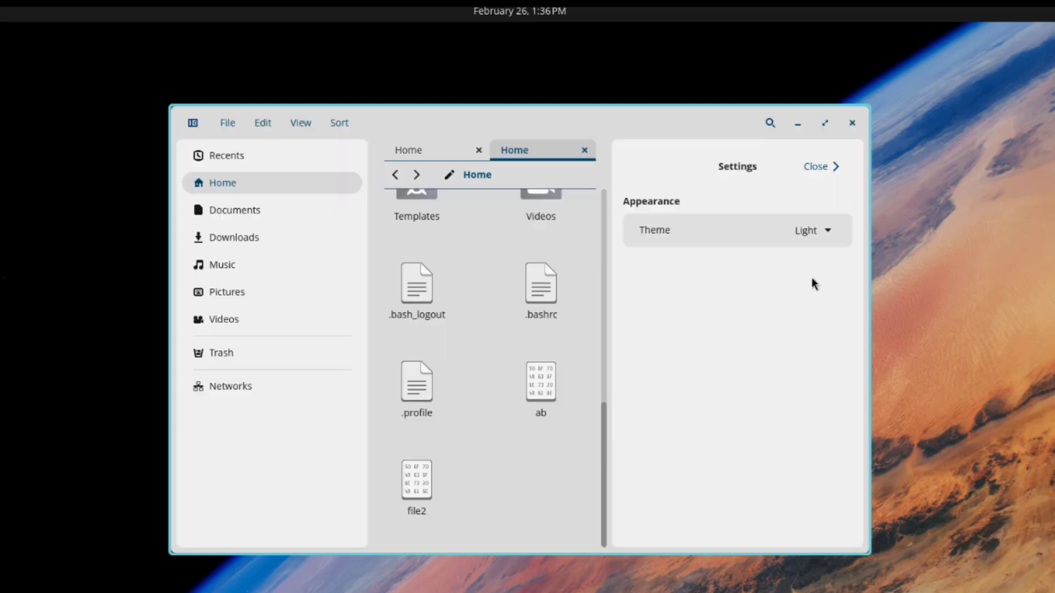
click(807, 234)
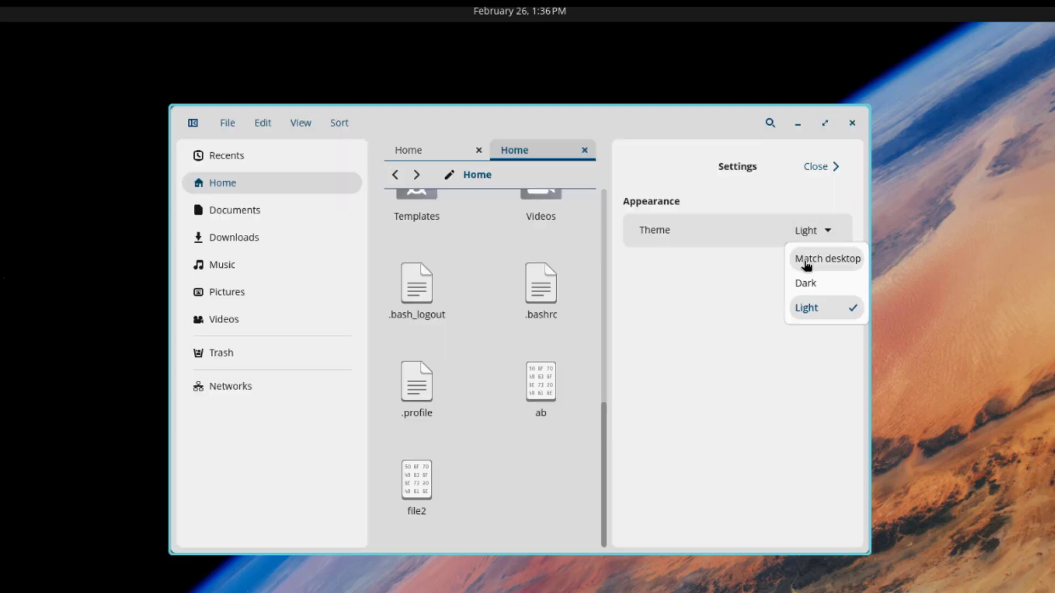
click(806, 263)
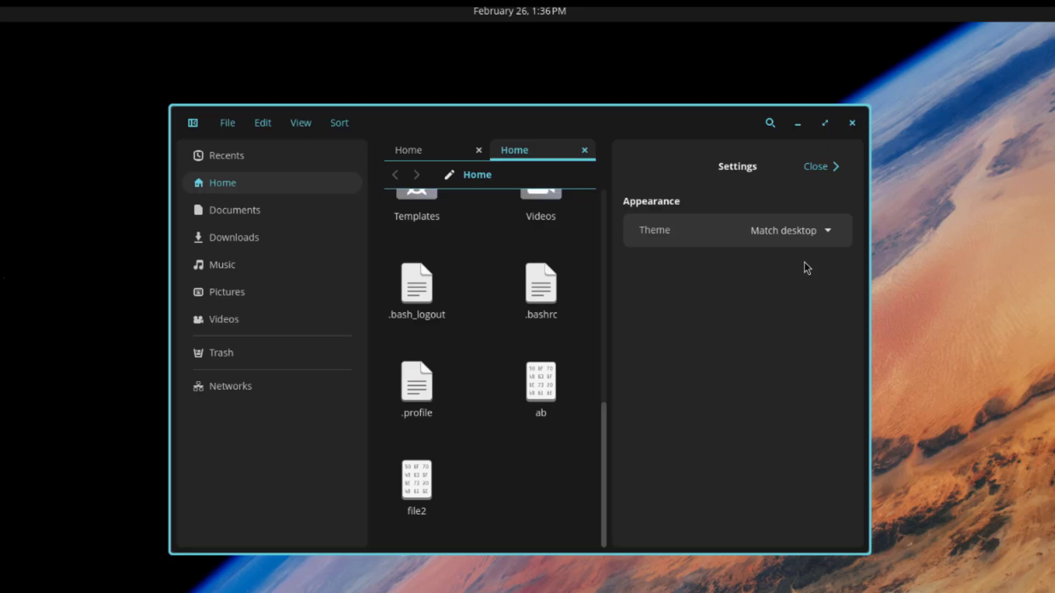
click(814, 168)
Step: View and dismiss About COSMIC Files, then open Networks and its Add network drive form
click(300, 123)
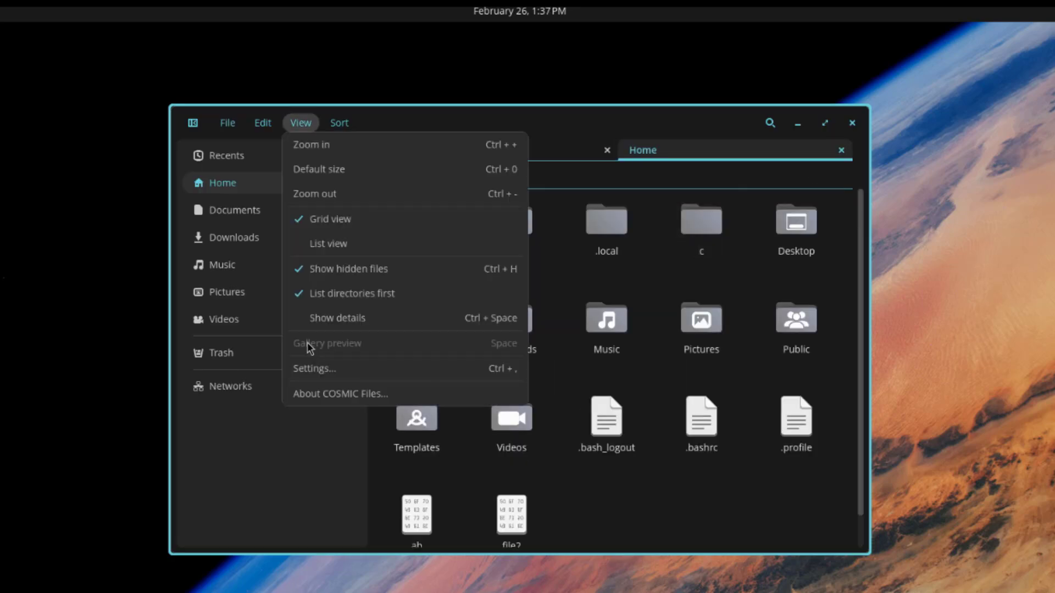
click(327, 394)
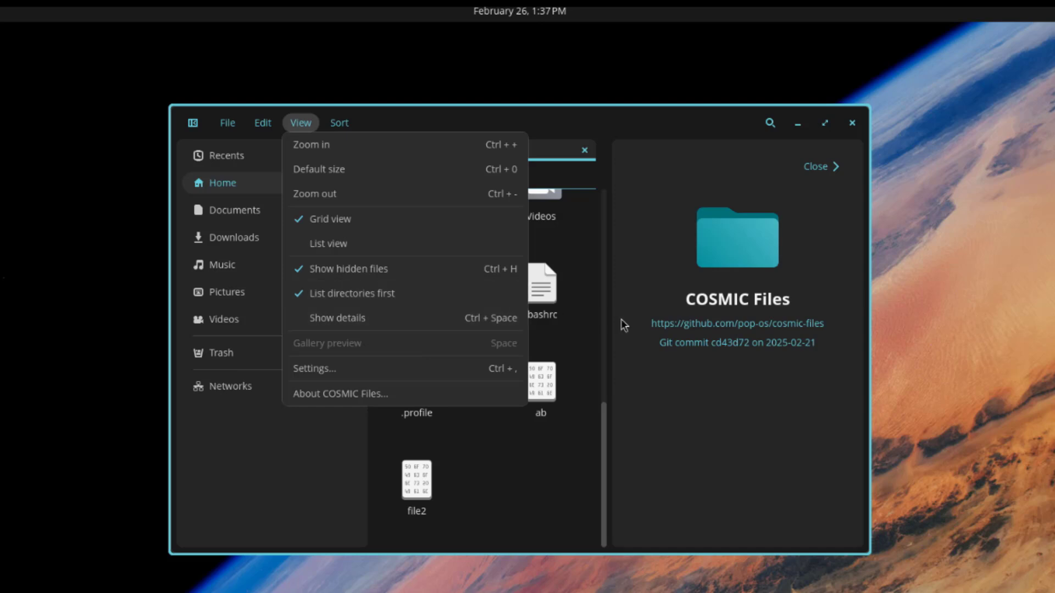
click(384, 169)
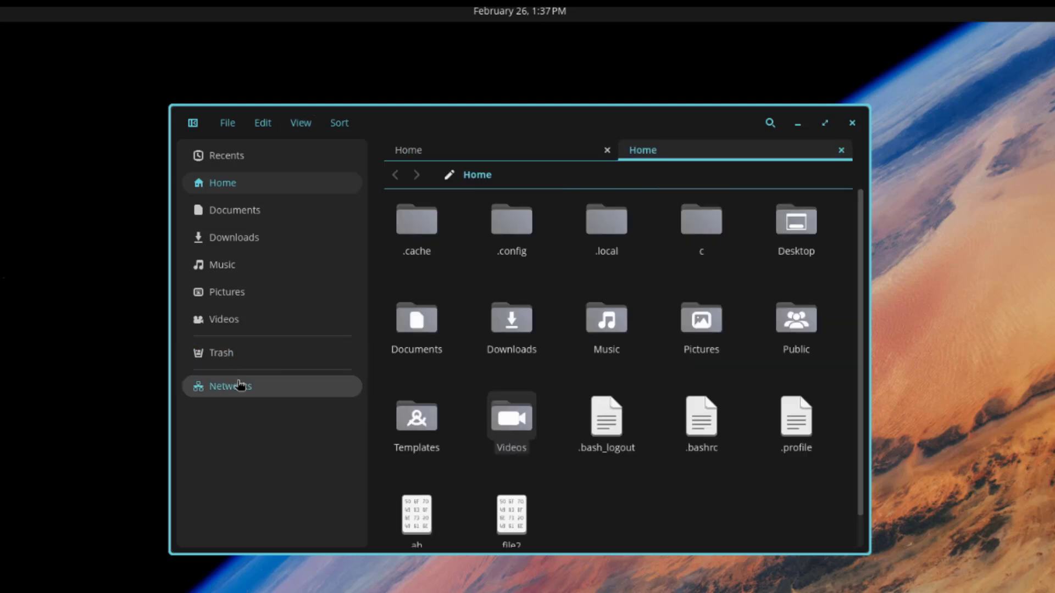
click(242, 386)
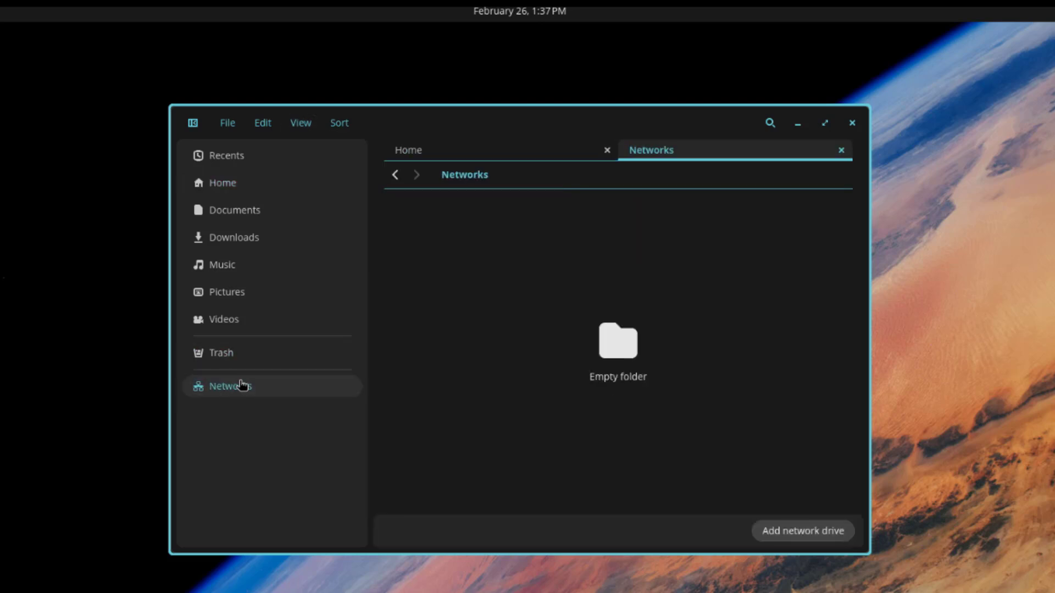
click(789, 532)
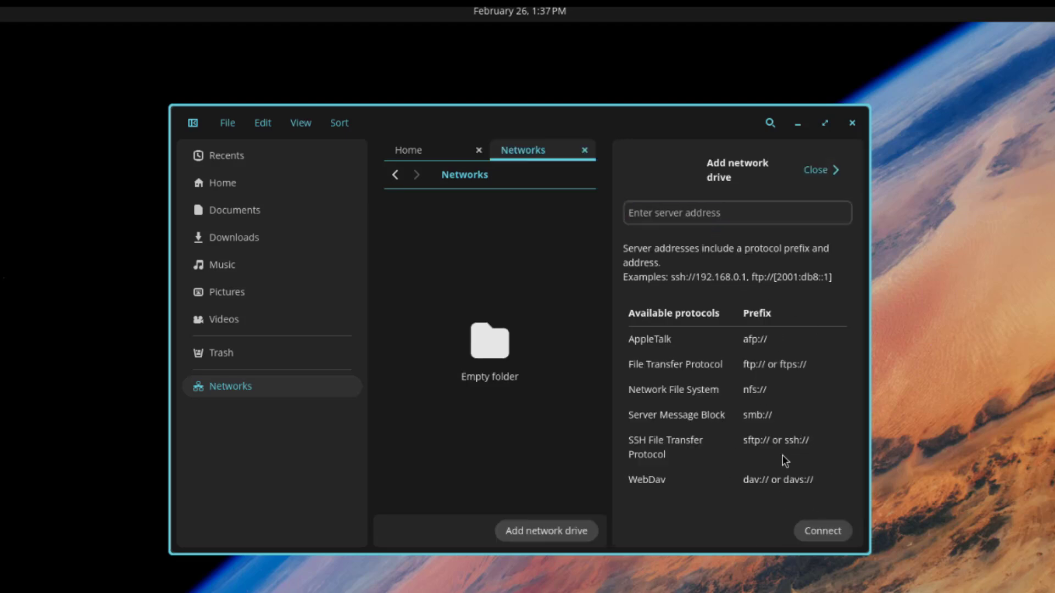
click(830, 177)
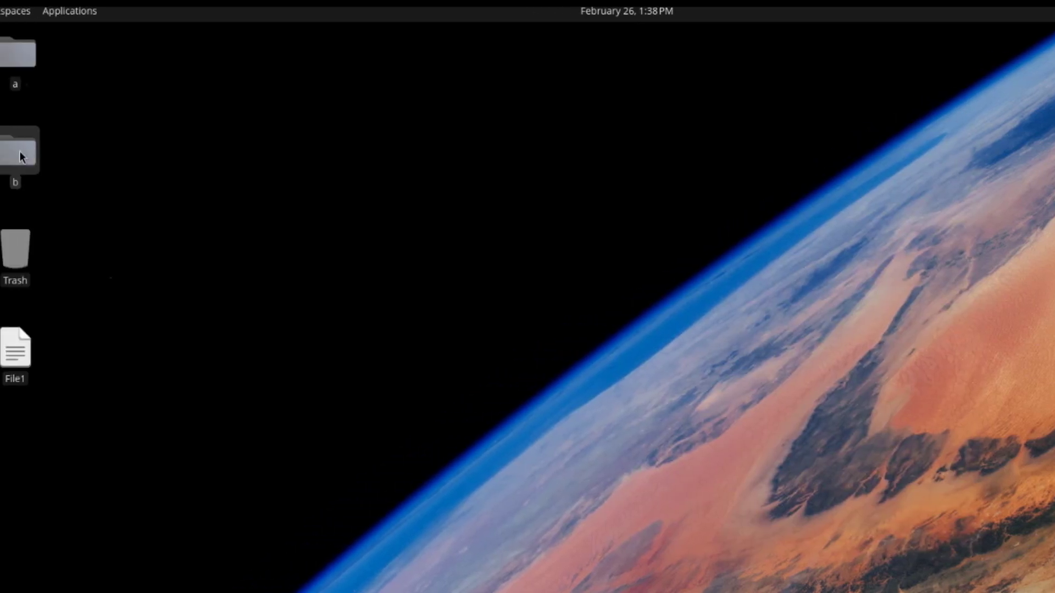
right_click(19, 152)
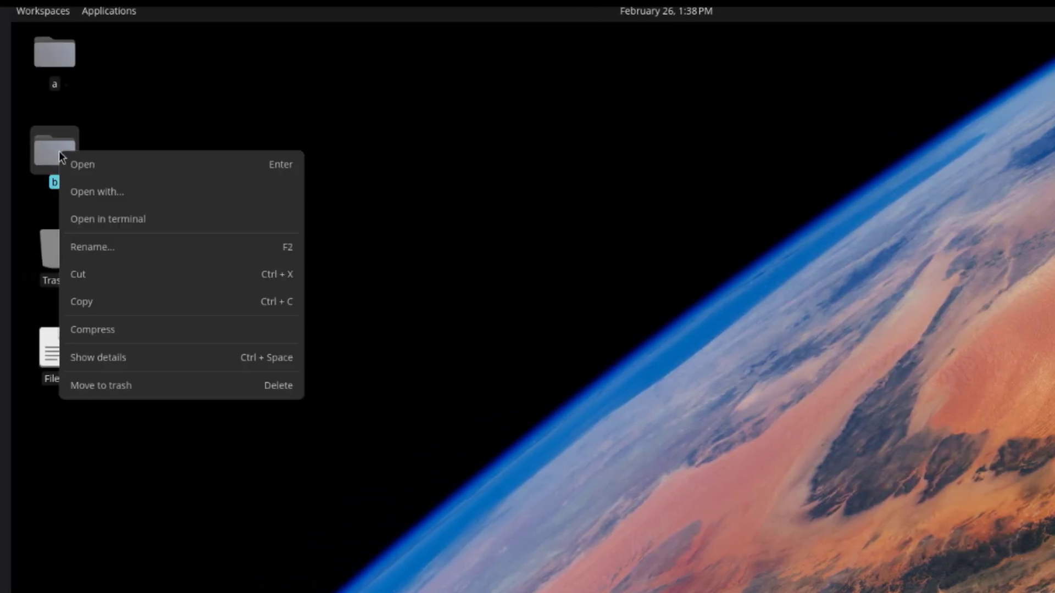
click(107, 341)
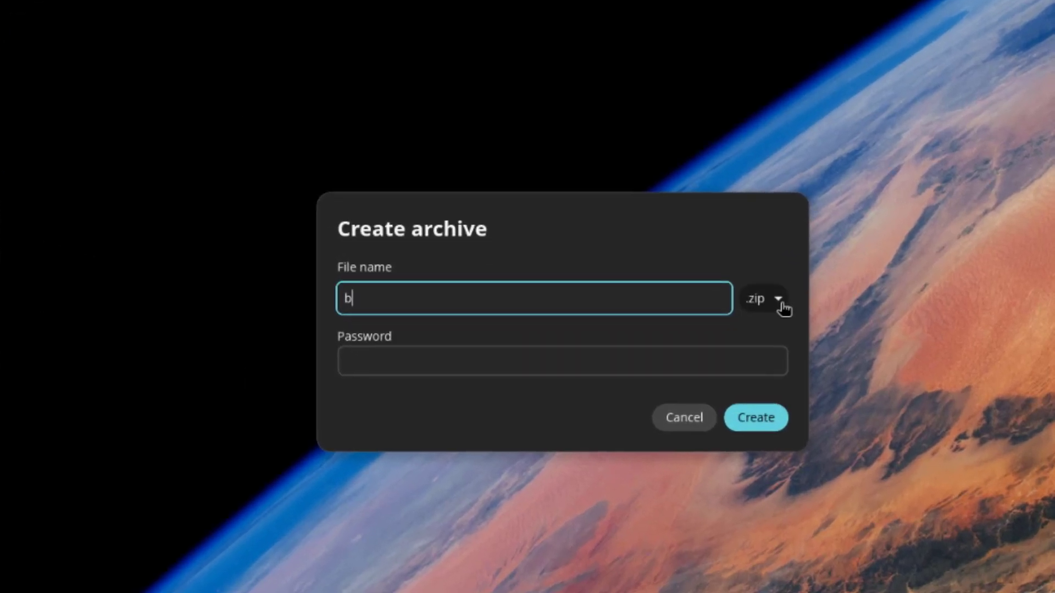
click(808, 335)
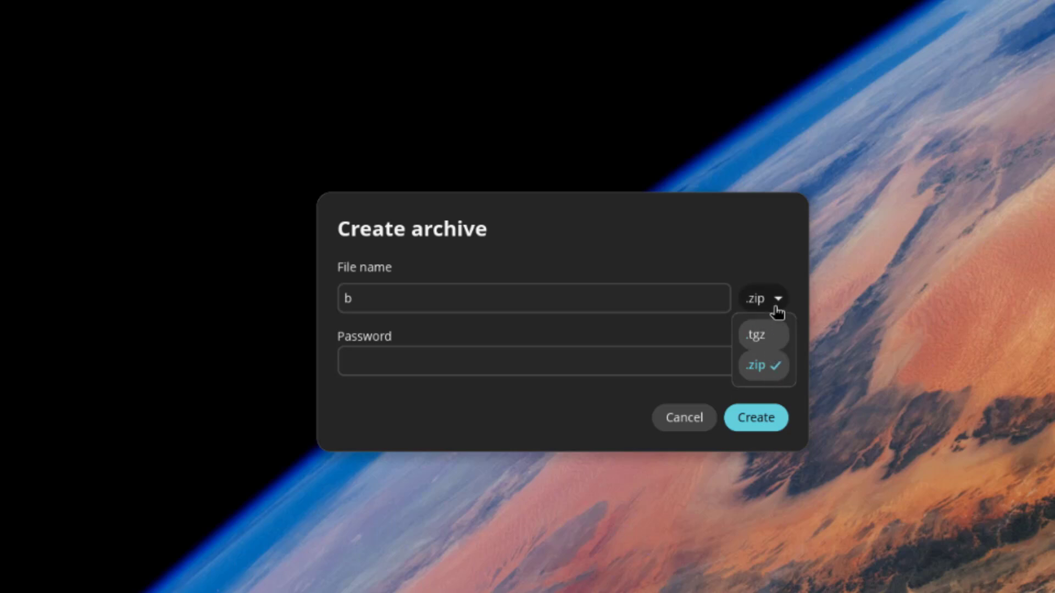
click(531, 357)
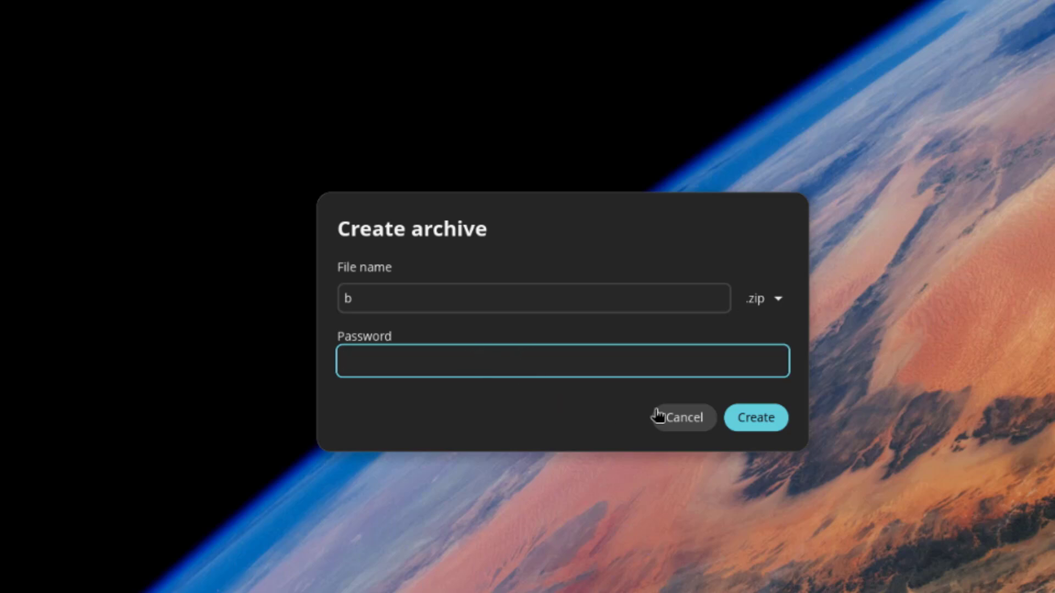
click(683, 420)
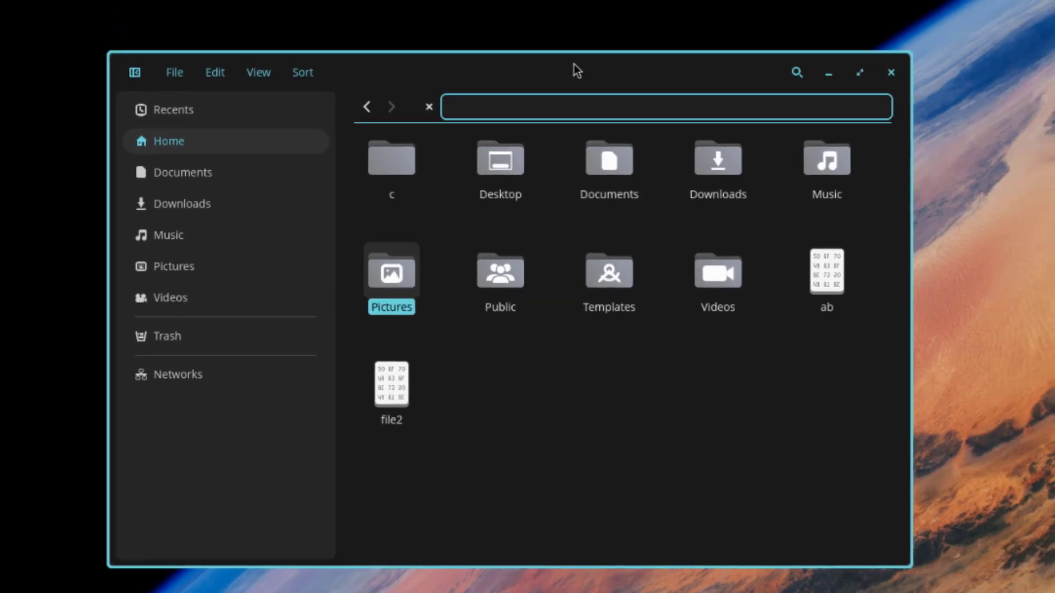
Step: Start typing a path under /home/ into the Files location bar
text(/home/)
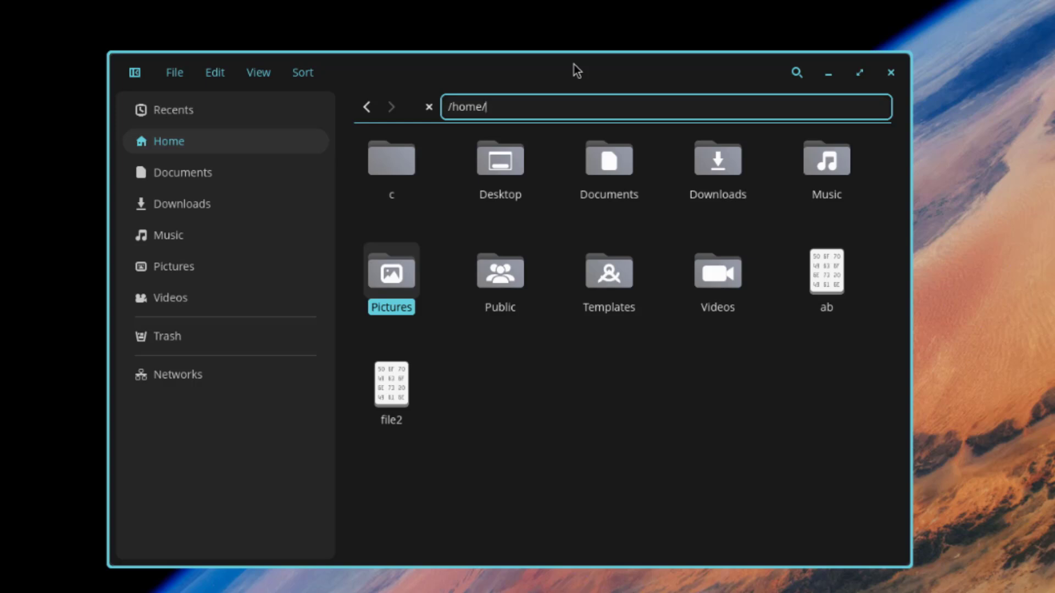
text(j)
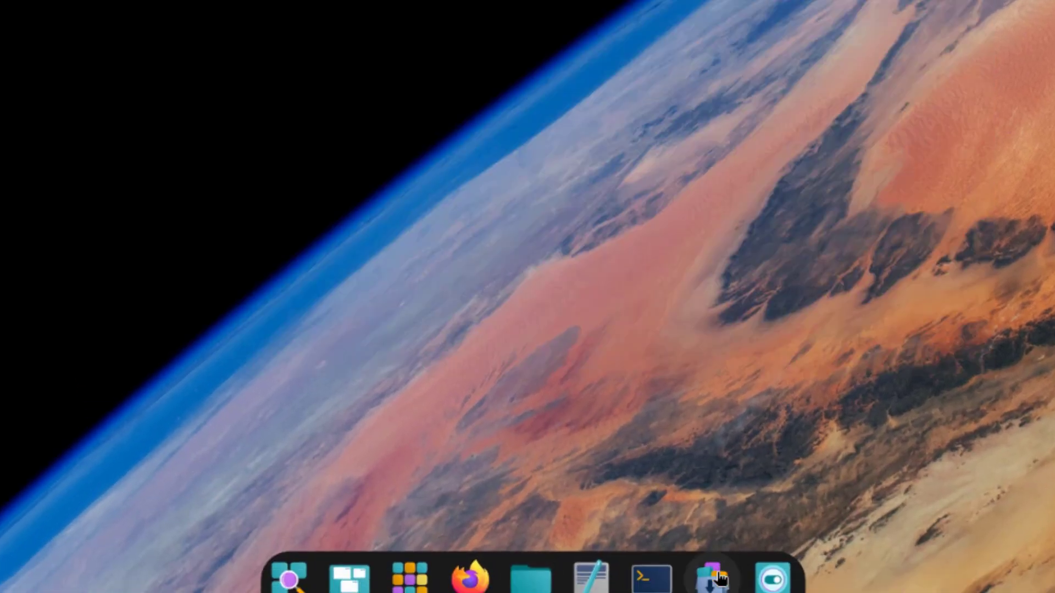
Step: Launch the COSMIC Store using the Run option on its dock icon
right_click(714, 581)
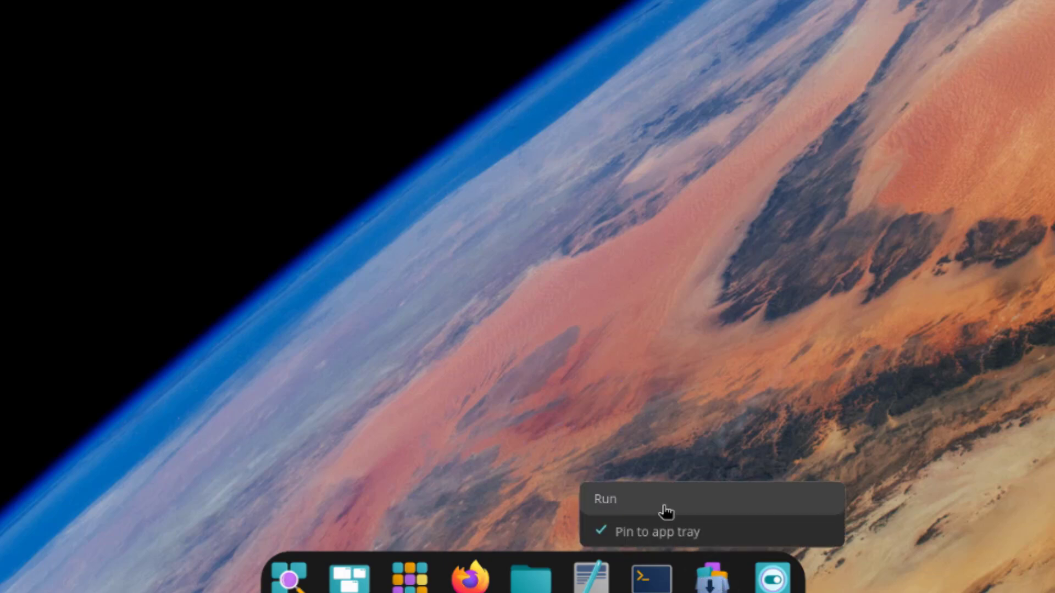
click(664, 510)
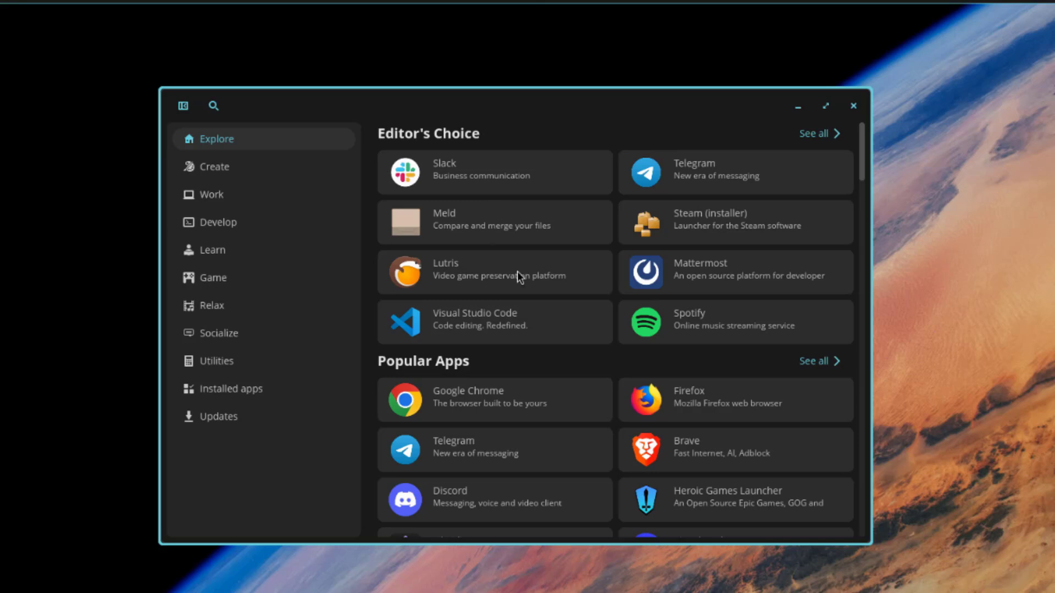
Step: Install Google Chrome from its Store page and return to Explore
drag(861, 151, 864, 124)
click(464, 404)
click(522, 236)
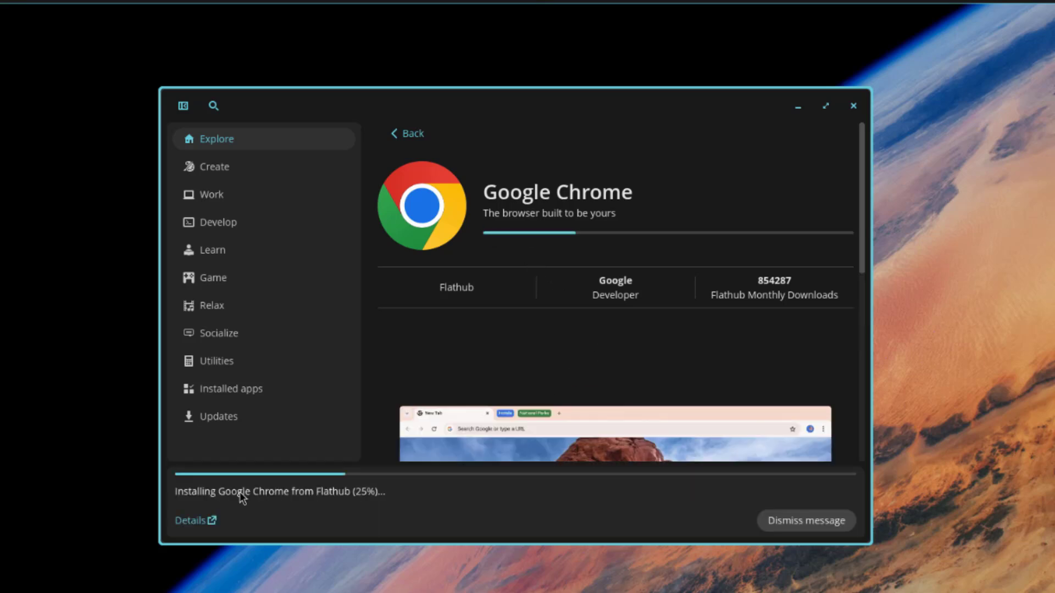
key(alt+Left)
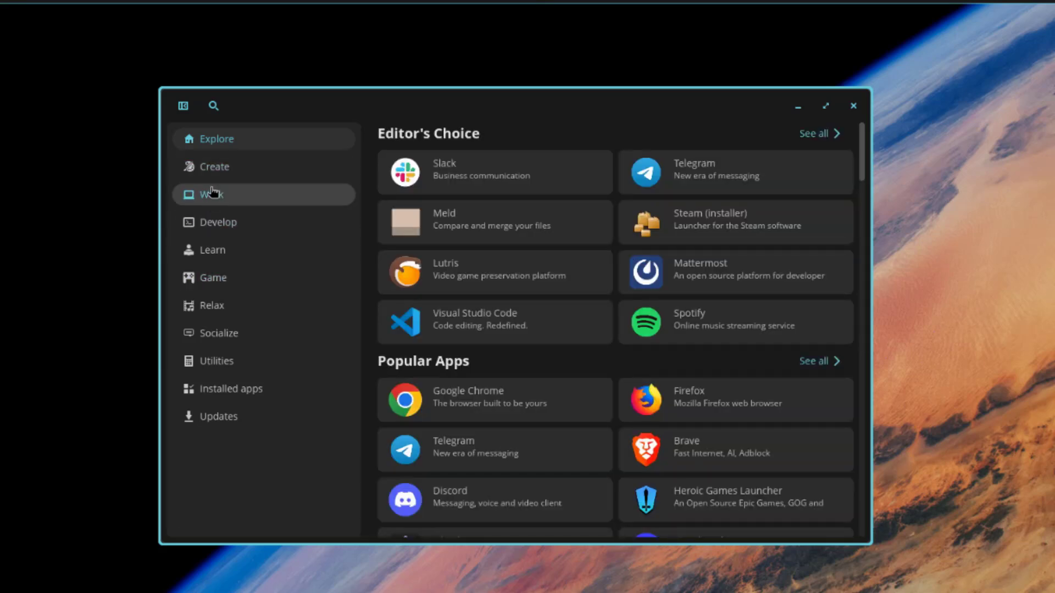
Step: Browse the Create, Work, Develop, Learn, Game, Relax, Socialize and Utilities categories
click(245, 166)
click(222, 196)
click(222, 223)
click(214, 264)
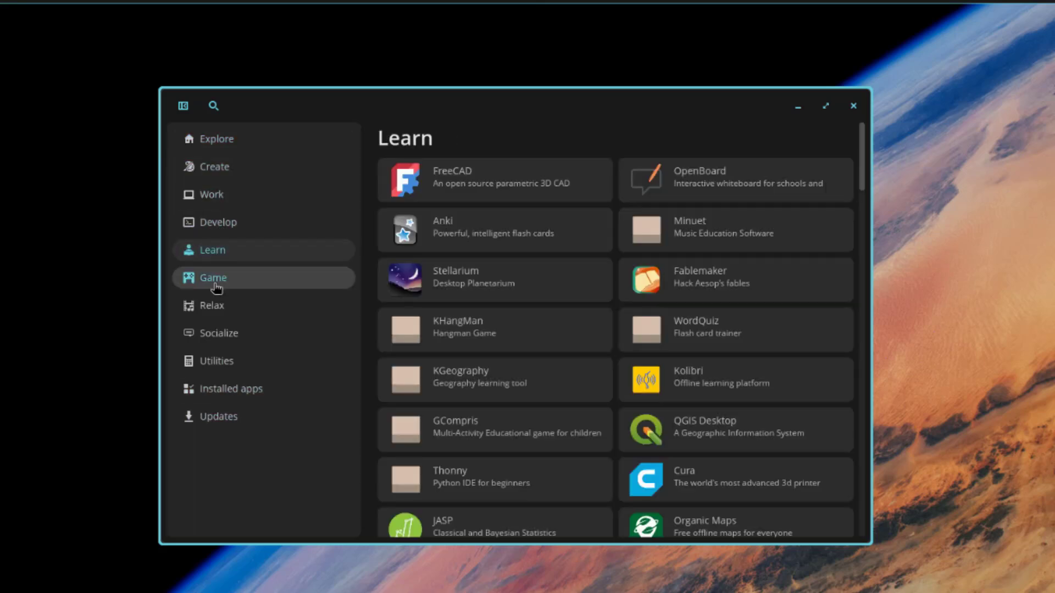
click(214, 280)
click(213, 306)
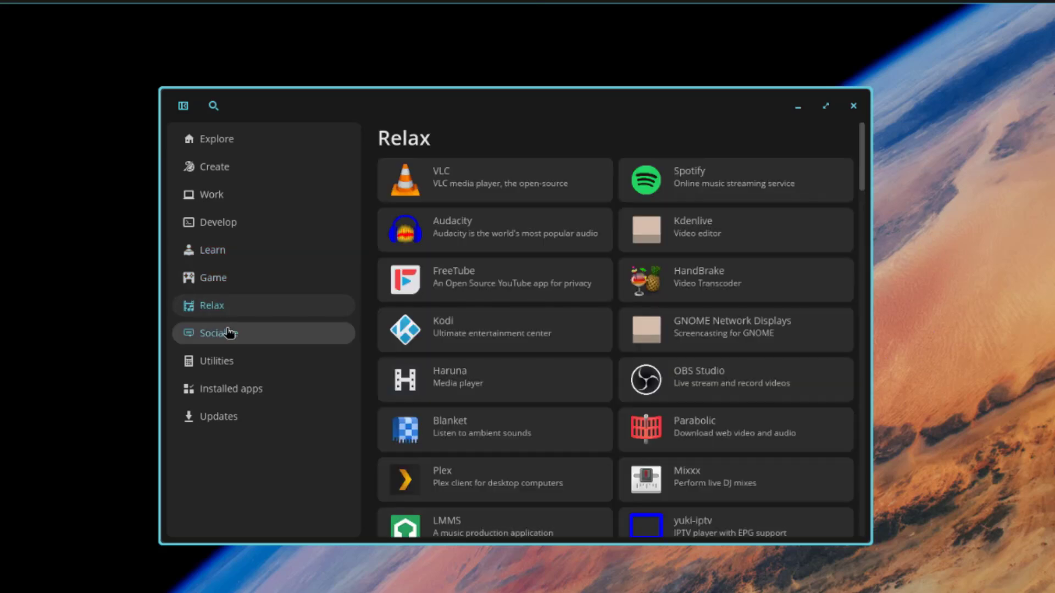
click(229, 335)
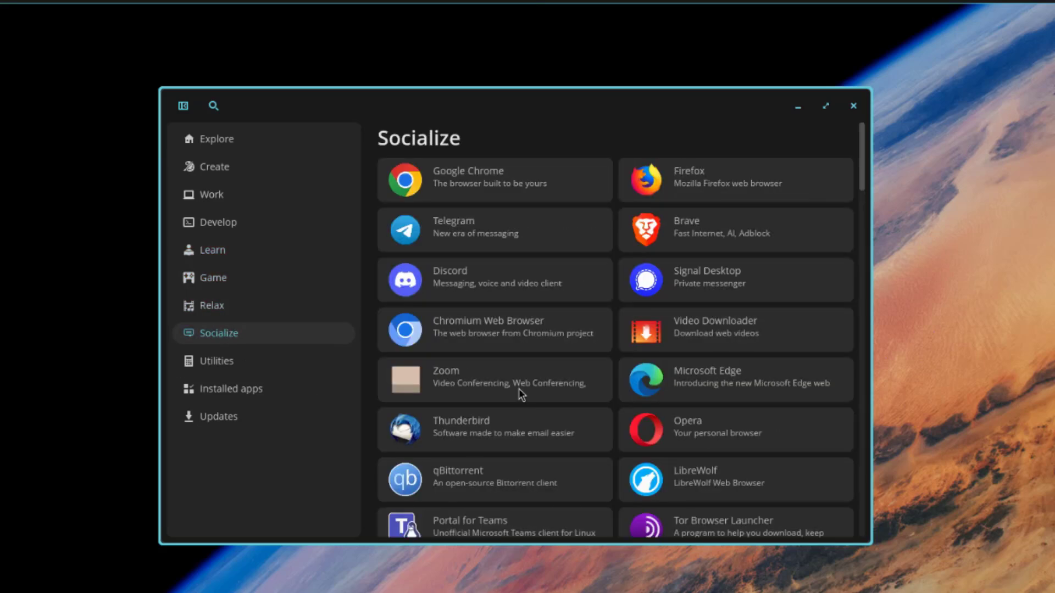
scroll(518, 388, down, 5)
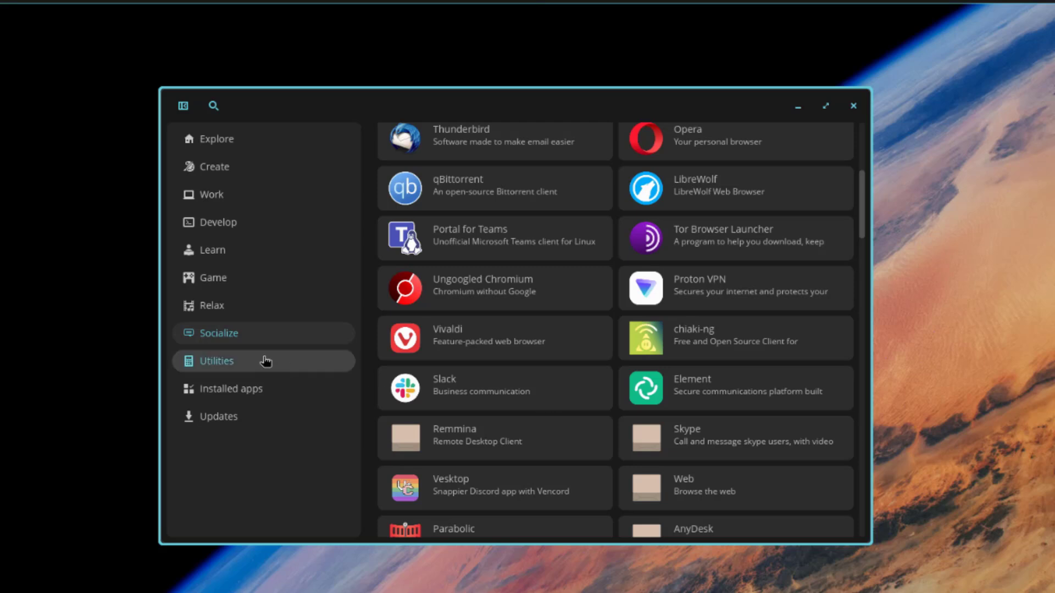
click(266, 360)
scroll(497, 251, down, 10)
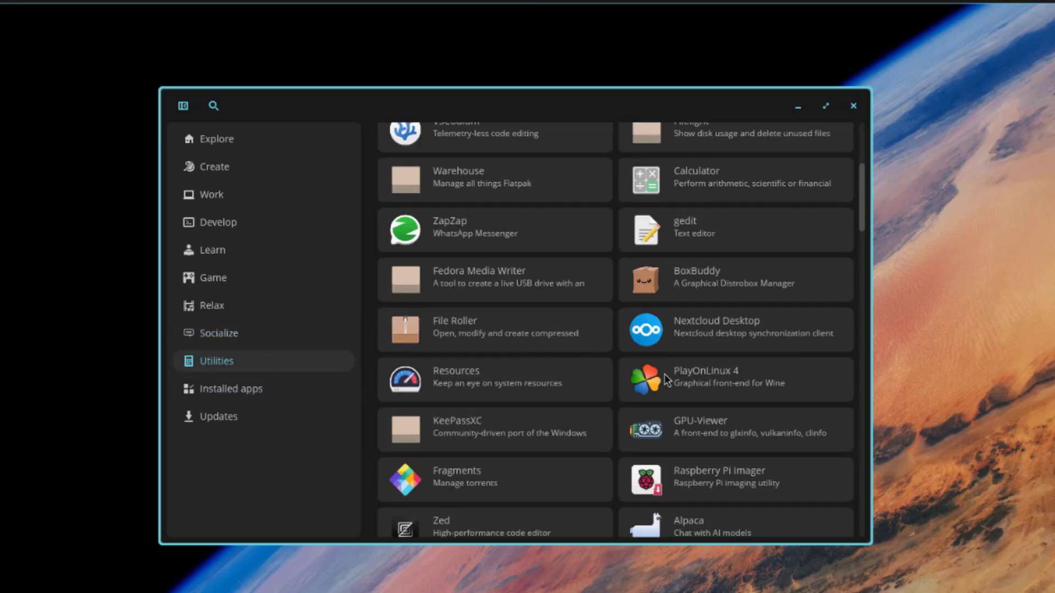
Step: Review the Installed apps list, then check Updates
click(264, 396)
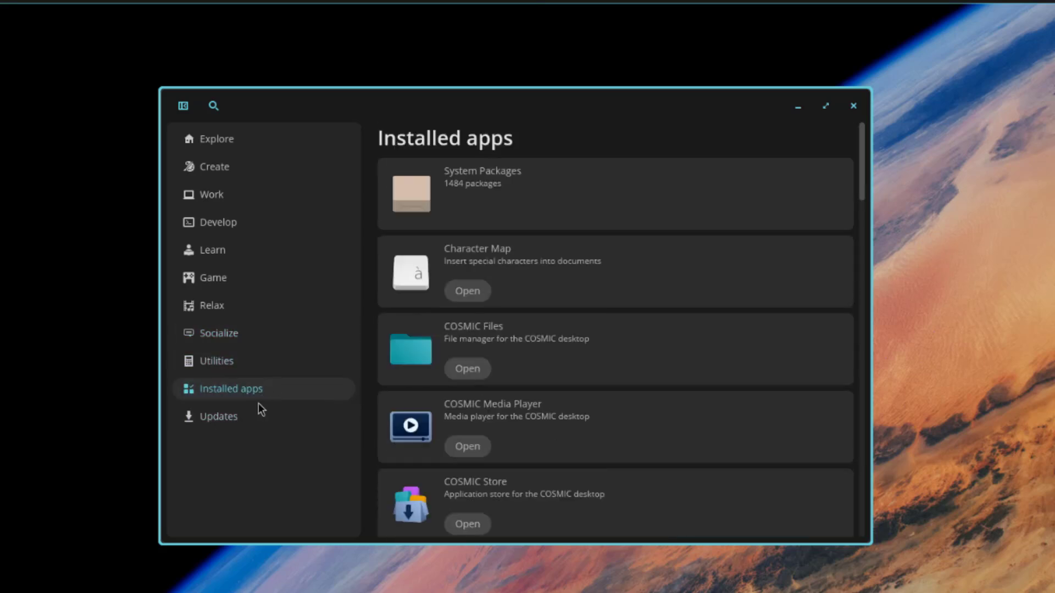
scroll(604, 296, down, 5)
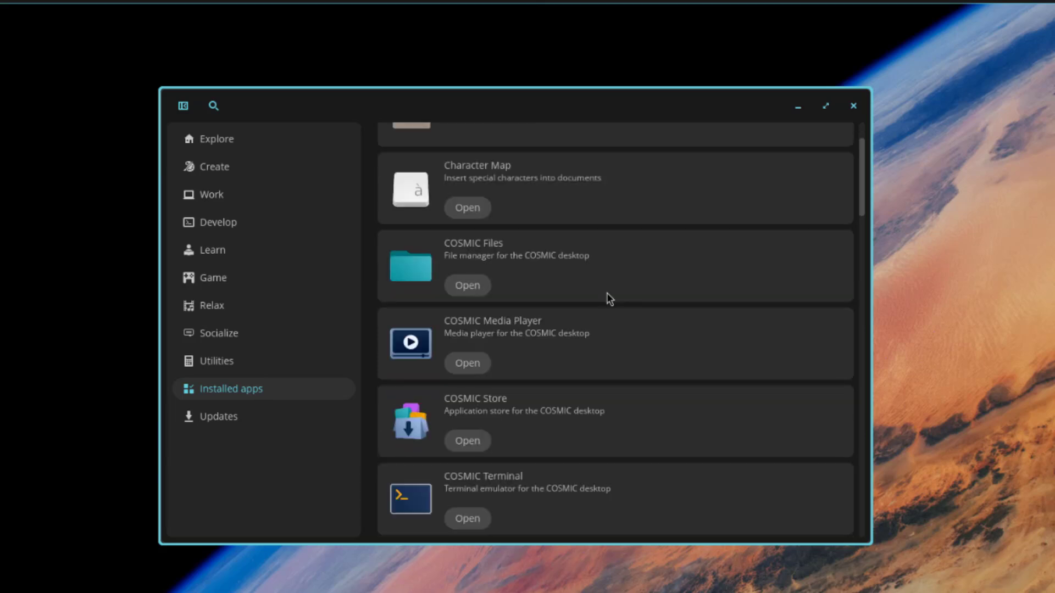
scroll(652, 329, down, 3)
scroll(654, 332, down, 15)
scroll(664, 349, down, 20)
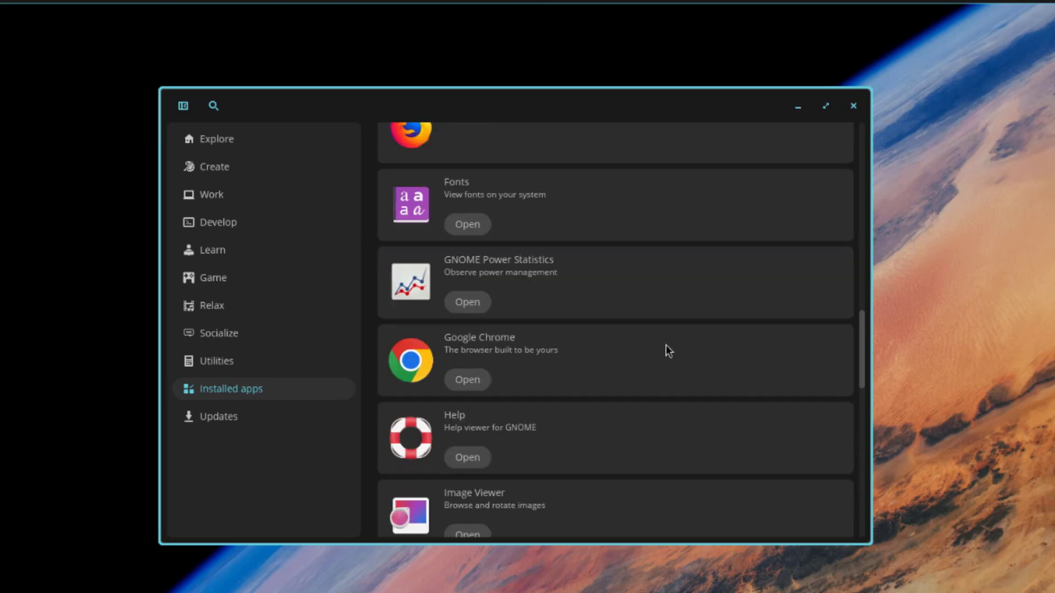
click(265, 423)
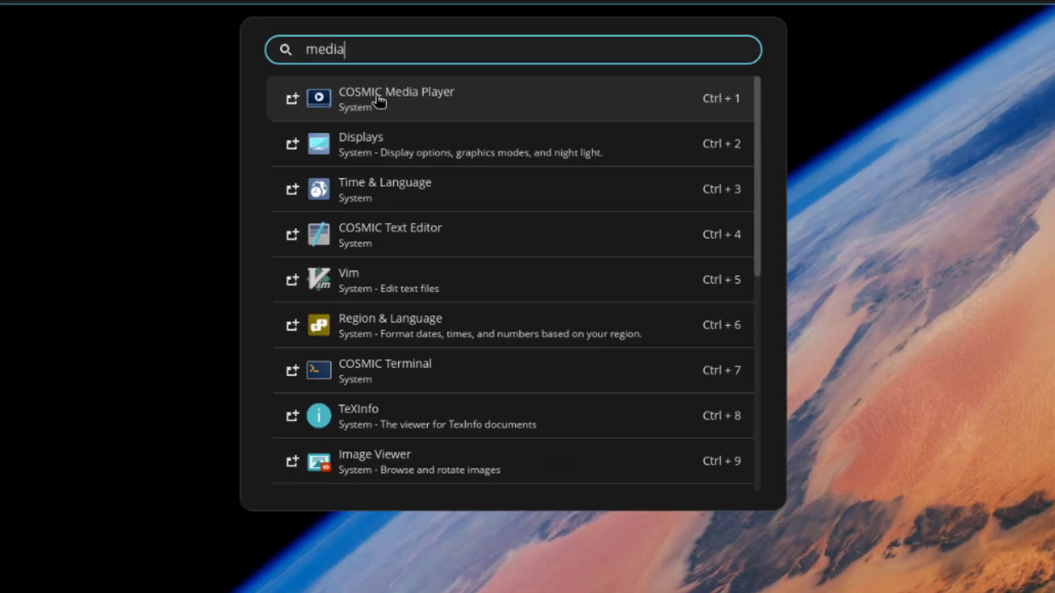
Step: Launch COSMIC Media Player, cancel its Open file chooser, and view its File menu
click(380, 102)
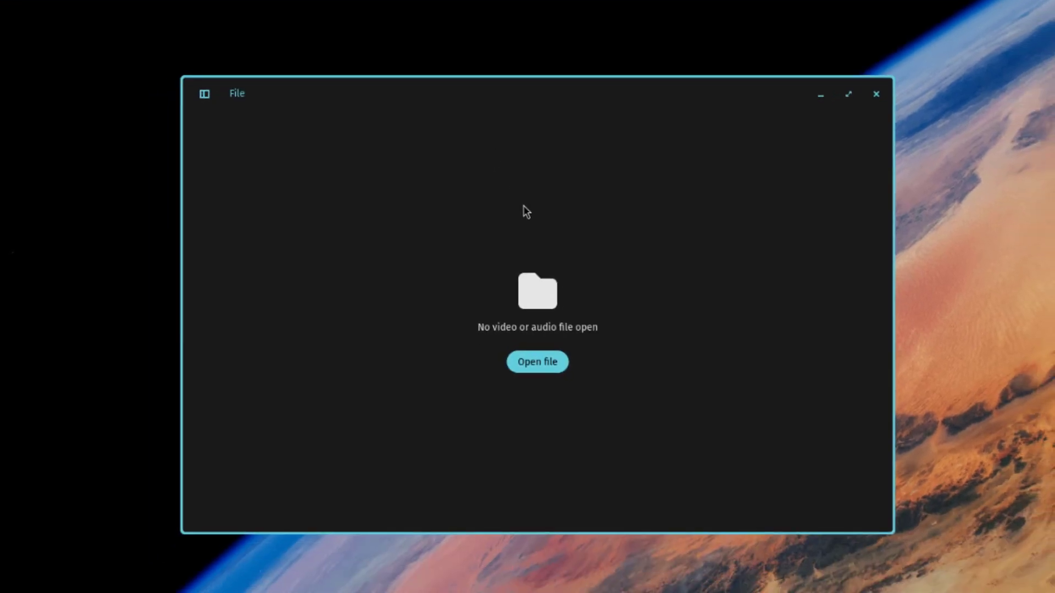
click(551, 367)
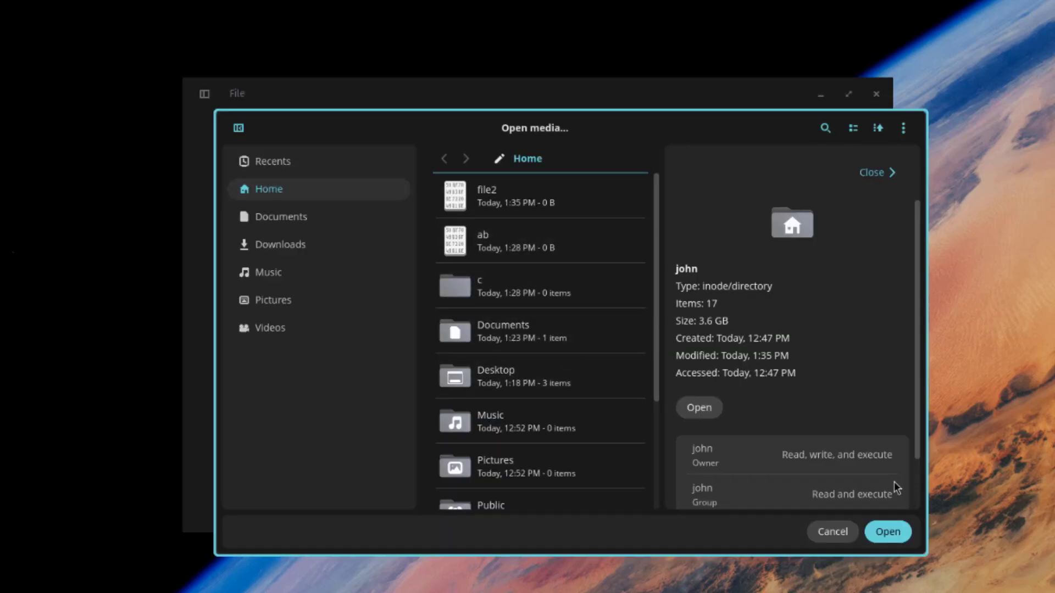
click(832, 532)
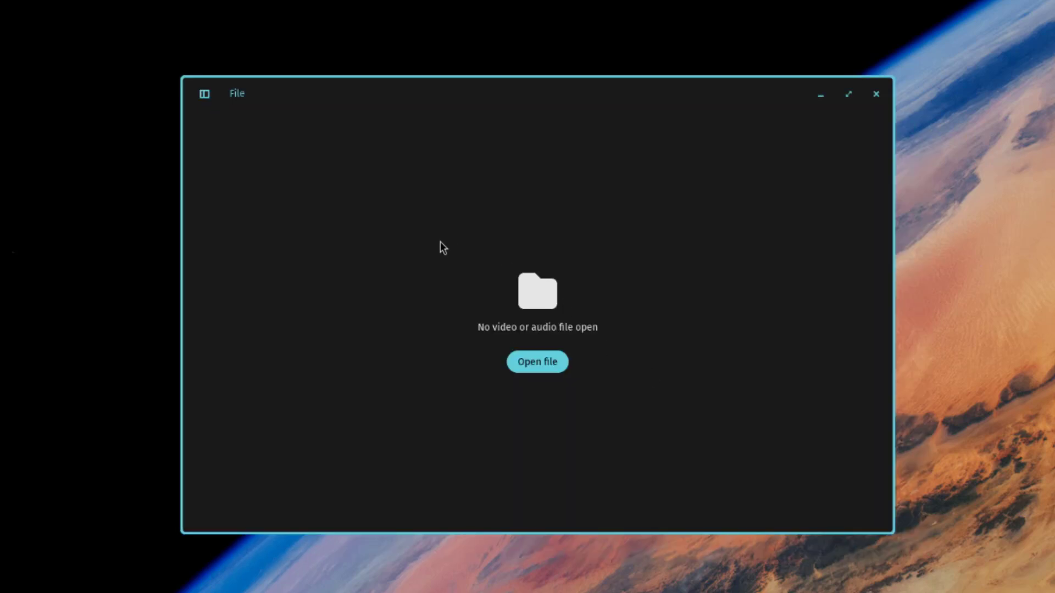
click(244, 97)
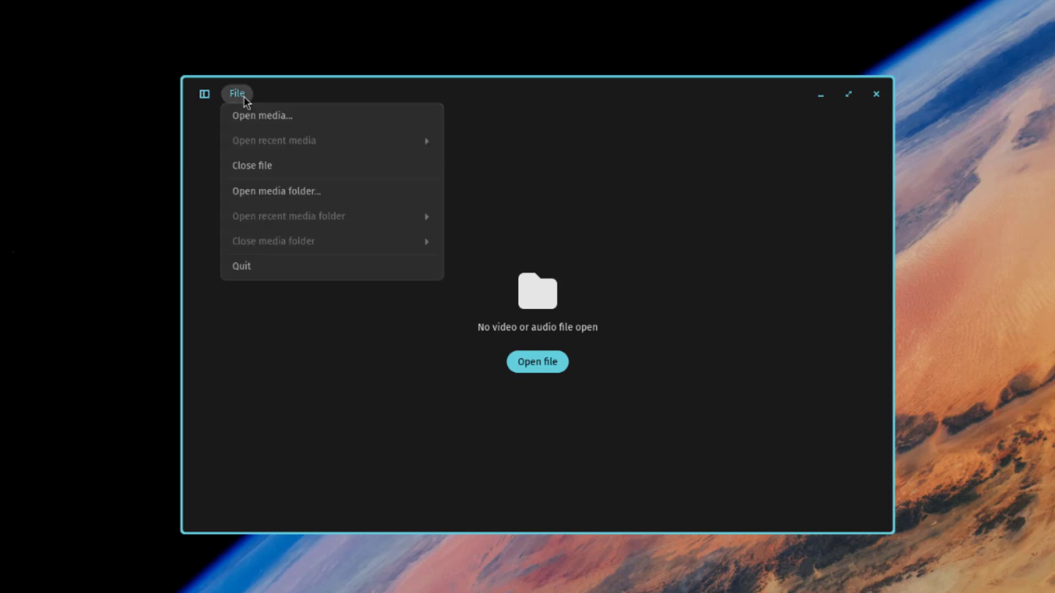
Step: Show folder c's details (empty, 0 B, created 1:28 PM) and check its Open with list
click(247, 191)
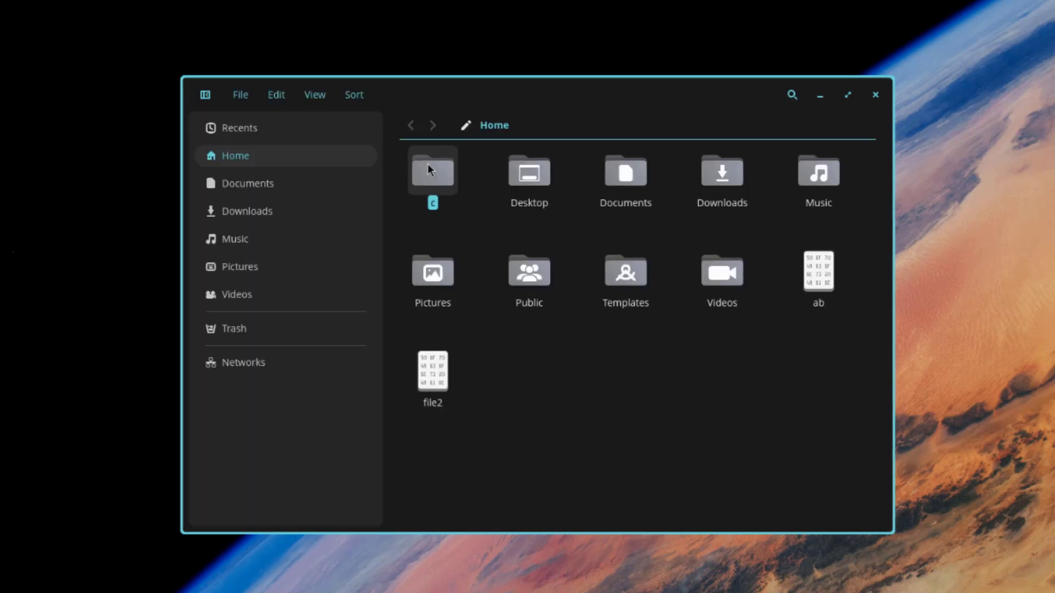
right_click(428, 164)
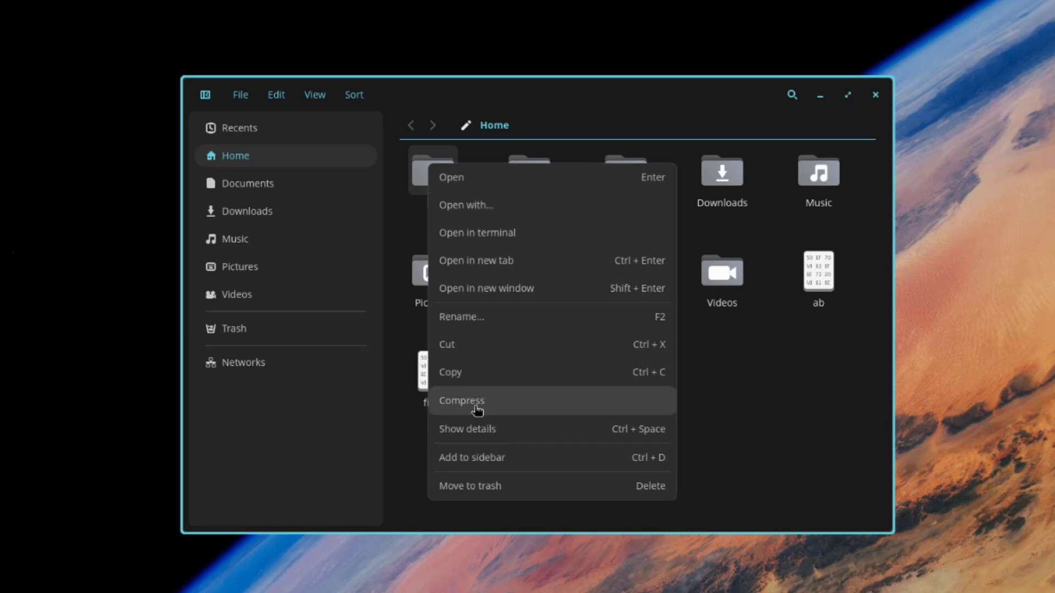
click(475, 438)
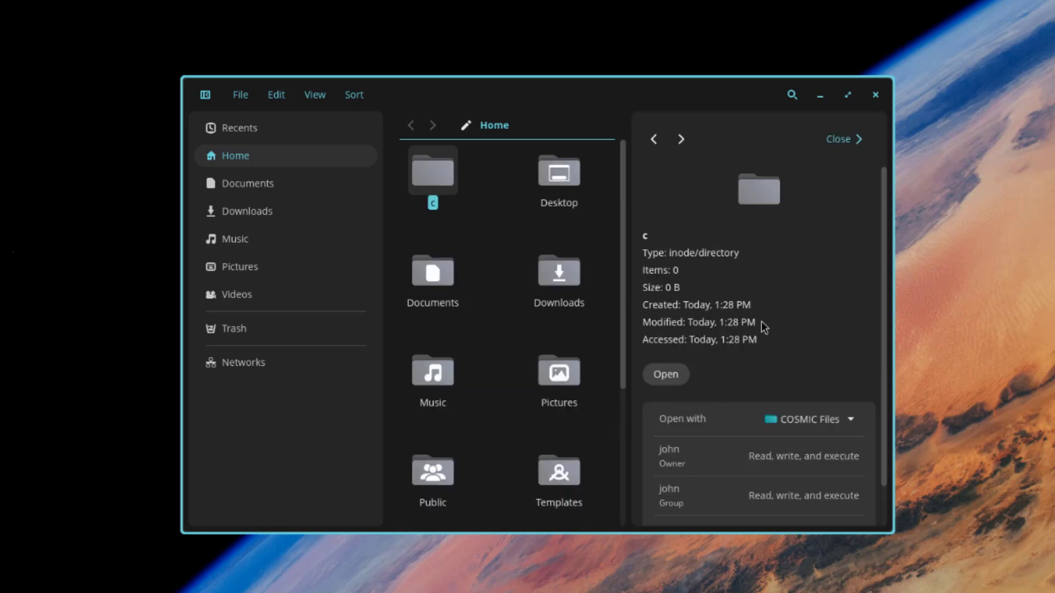
scroll(803, 299, down, 2)
click(850, 378)
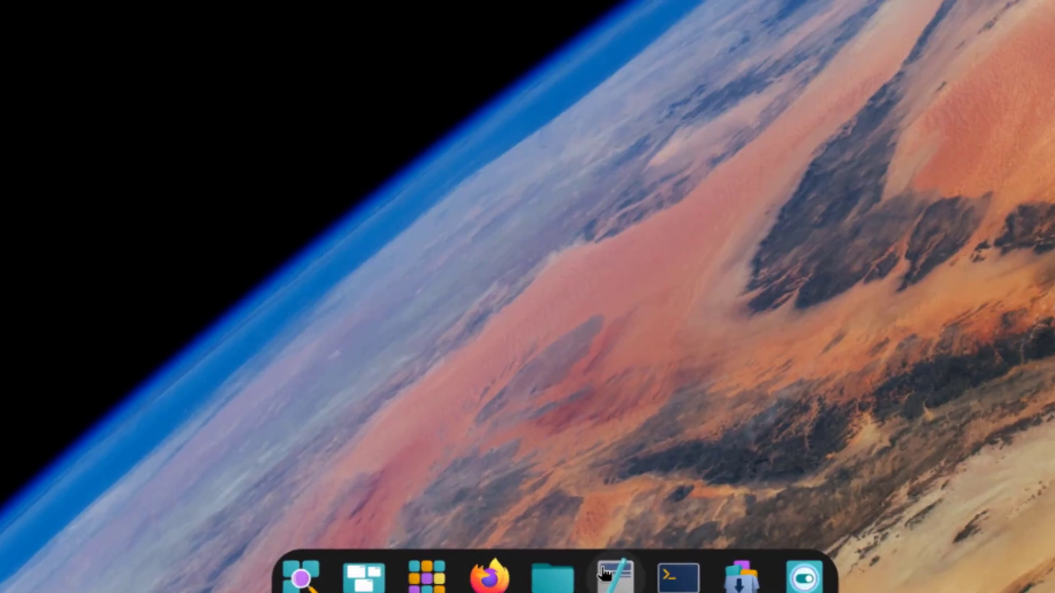
Step: Launch Text Editor, type 'Tes' in one document and 'How ar' in a second
click(605, 575)
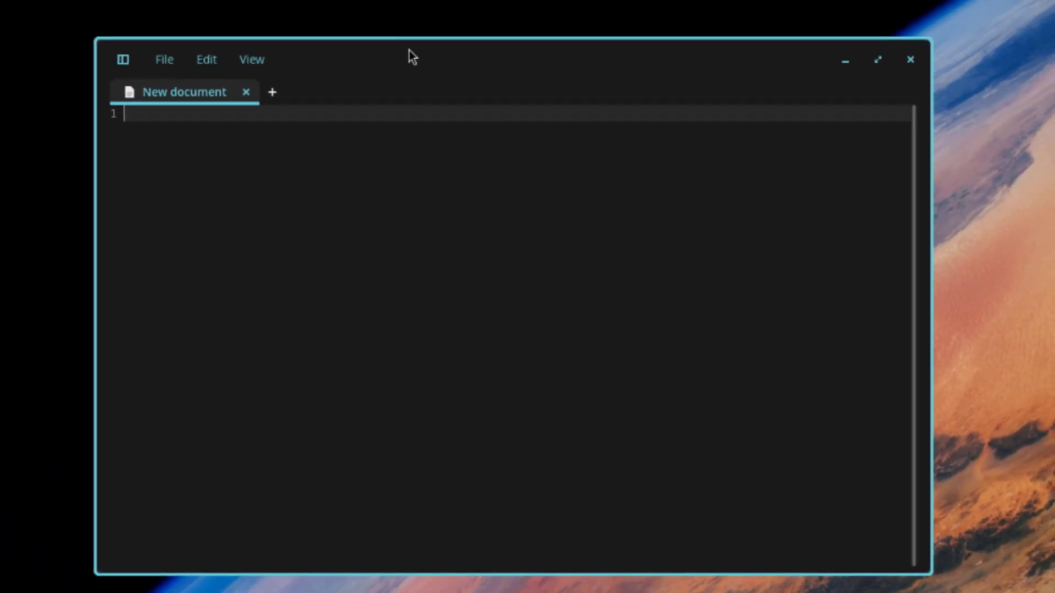
text(Test)
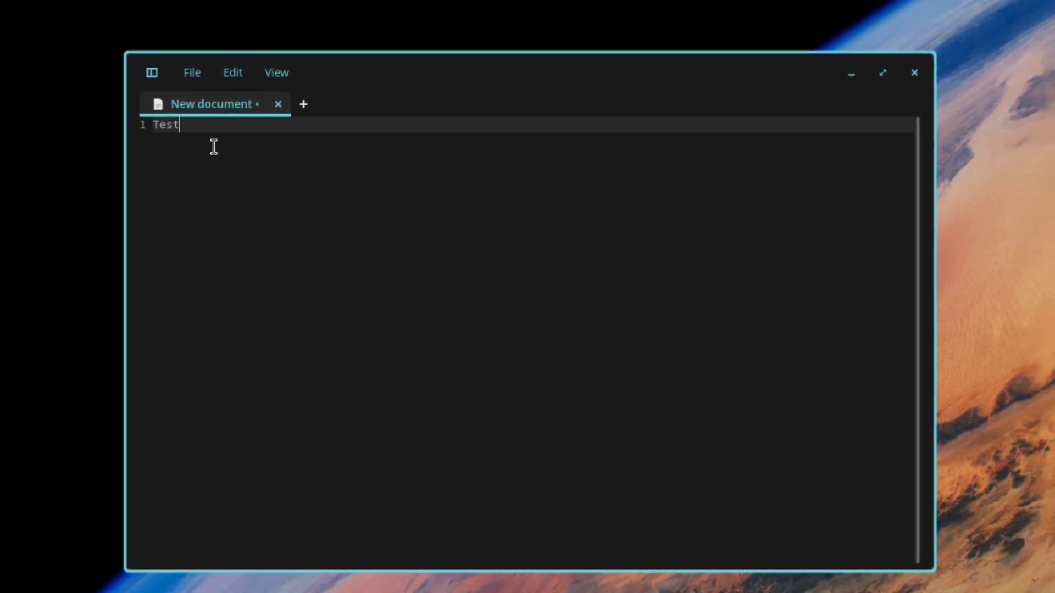
click(303, 104)
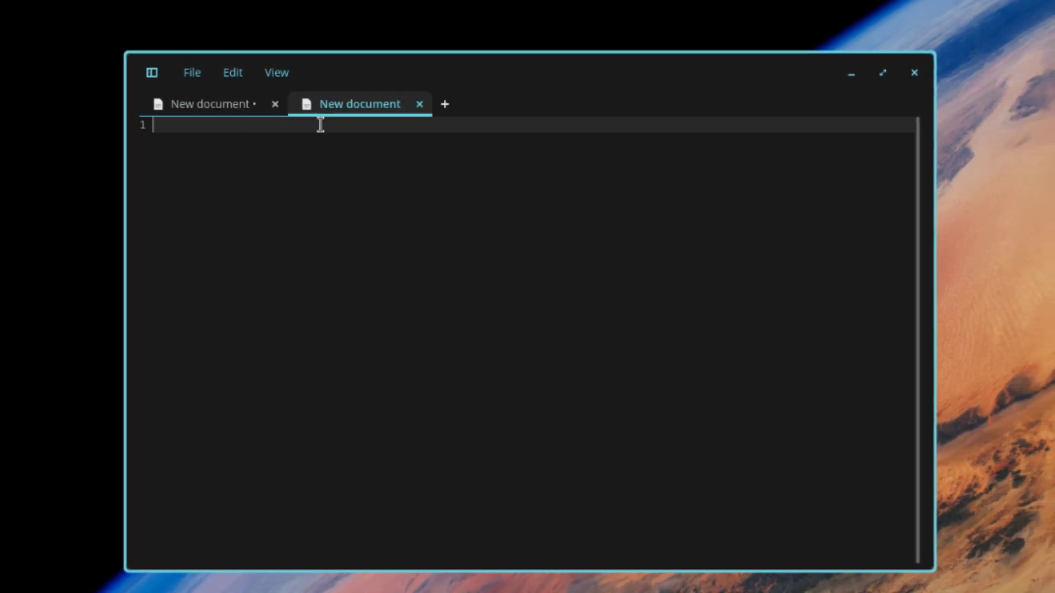
text(How are)
Step: Add two blank document tabs, then return to the first tab and view its File menu
click(452, 103)
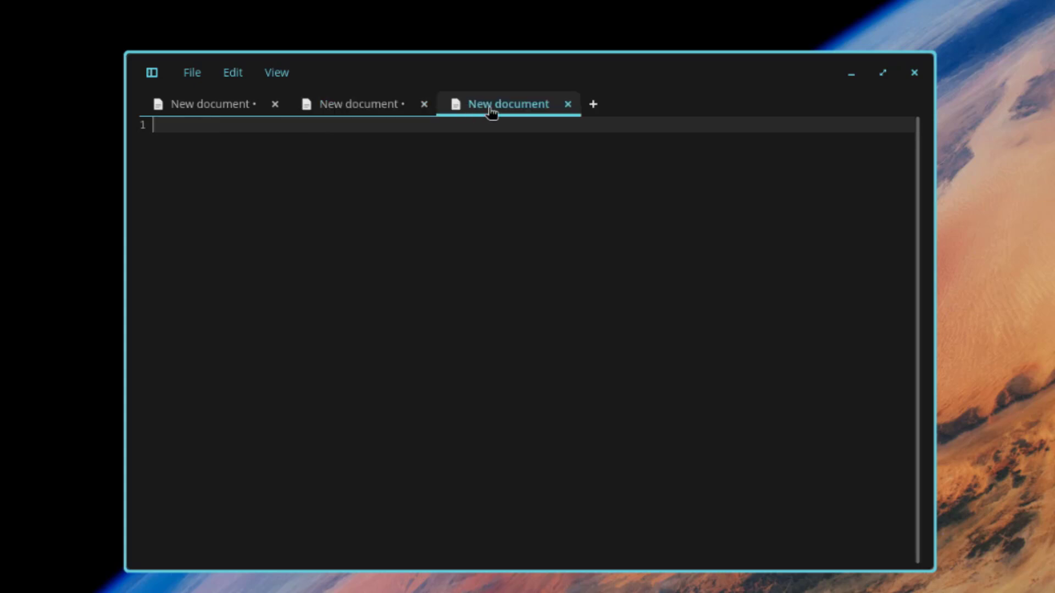
click(593, 105)
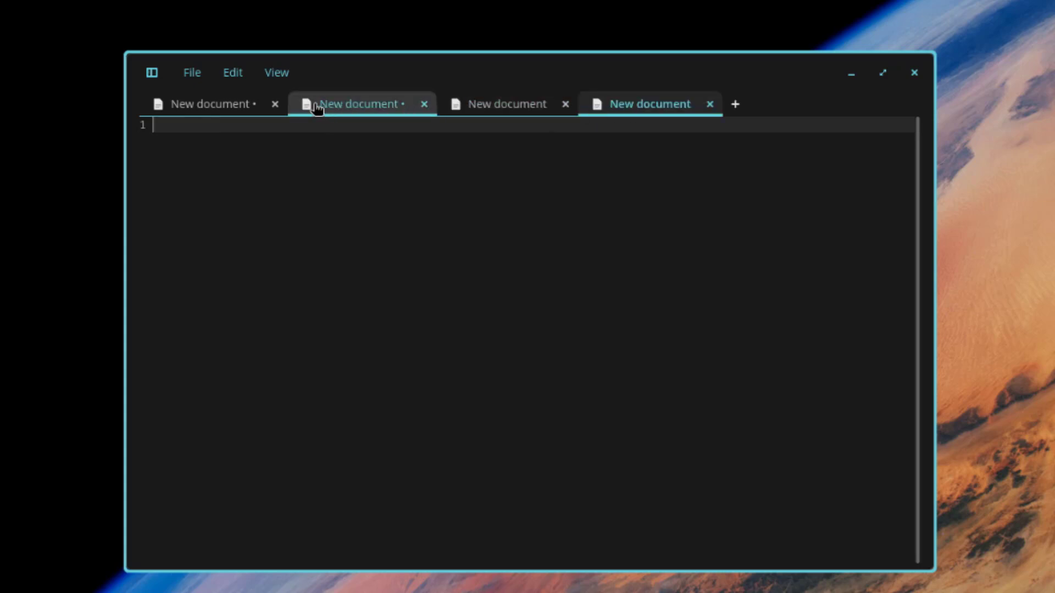
click(153, 104)
click(199, 74)
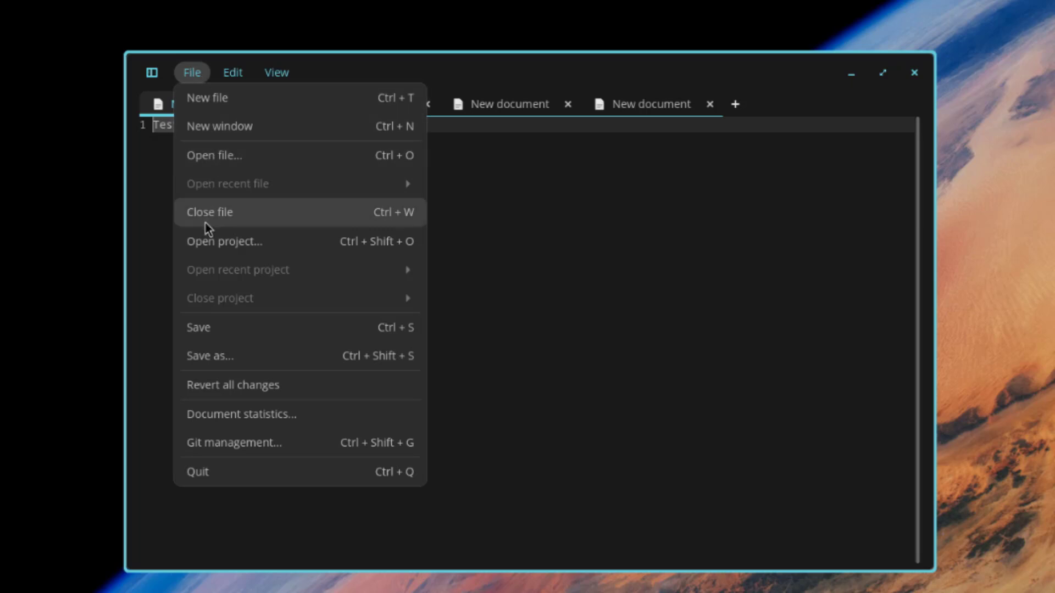
Step: View the Test document's statistics and its Git management info, closing each panel
click(225, 416)
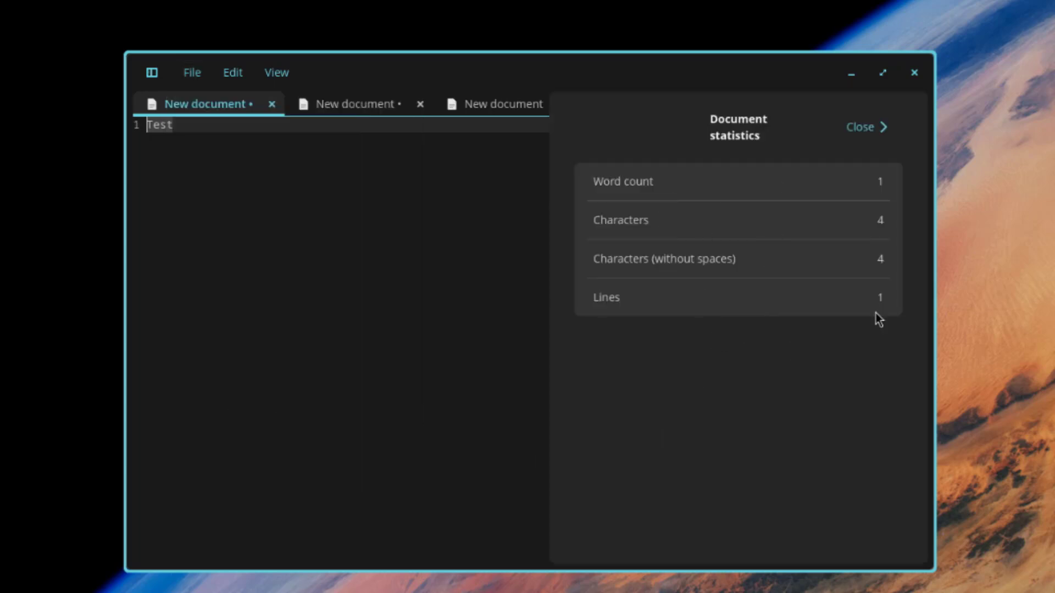
click(871, 128)
click(192, 72)
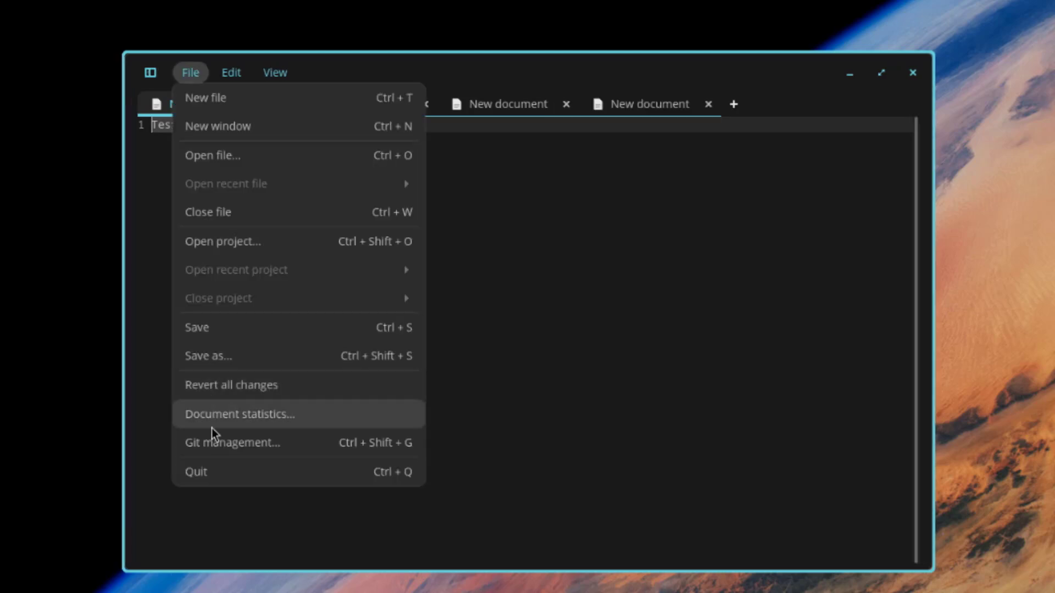
click(210, 447)
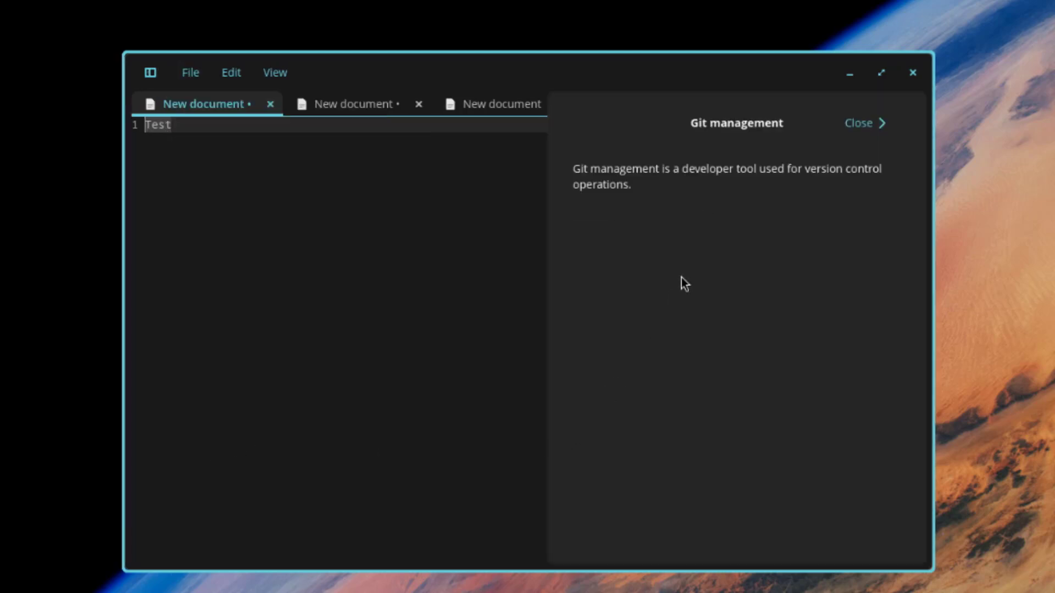
click(861, 126)
Step: Browse the Edit and View menus, then zoom the editor text in three steps
click(231, 74)
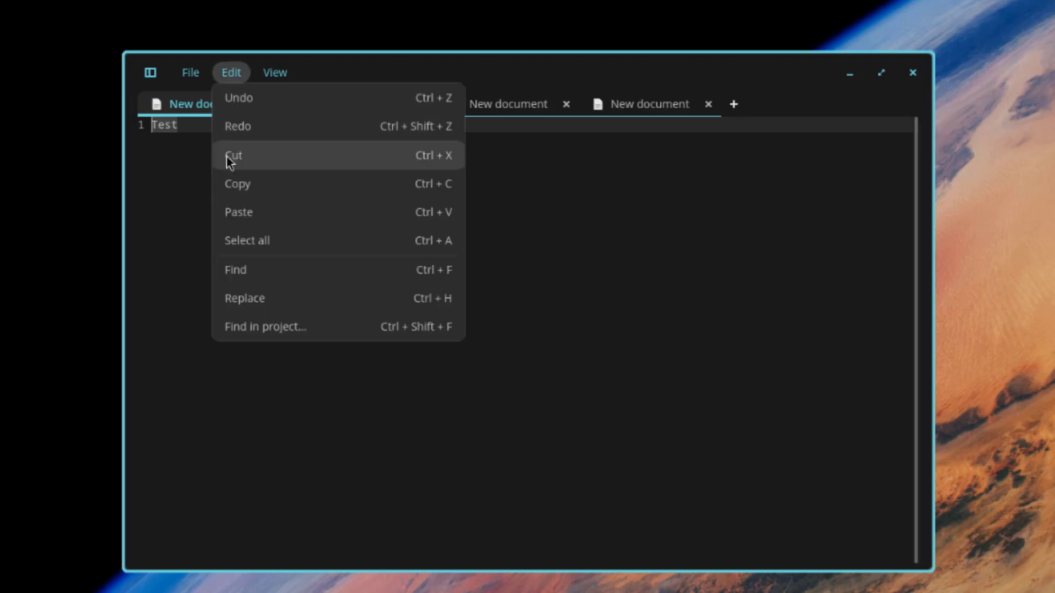
click(278, 73)
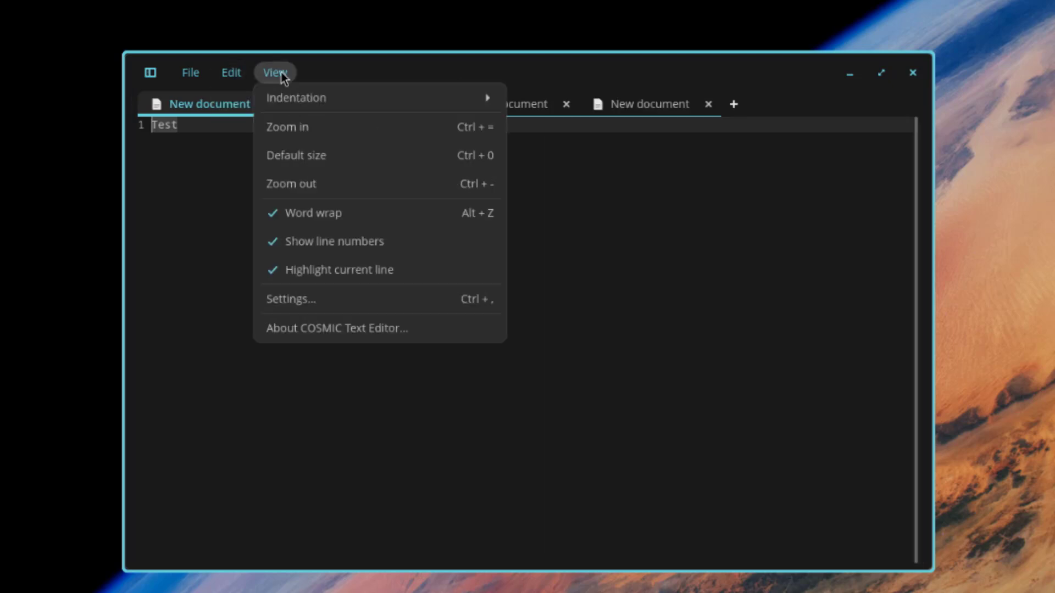
click(321, 129)
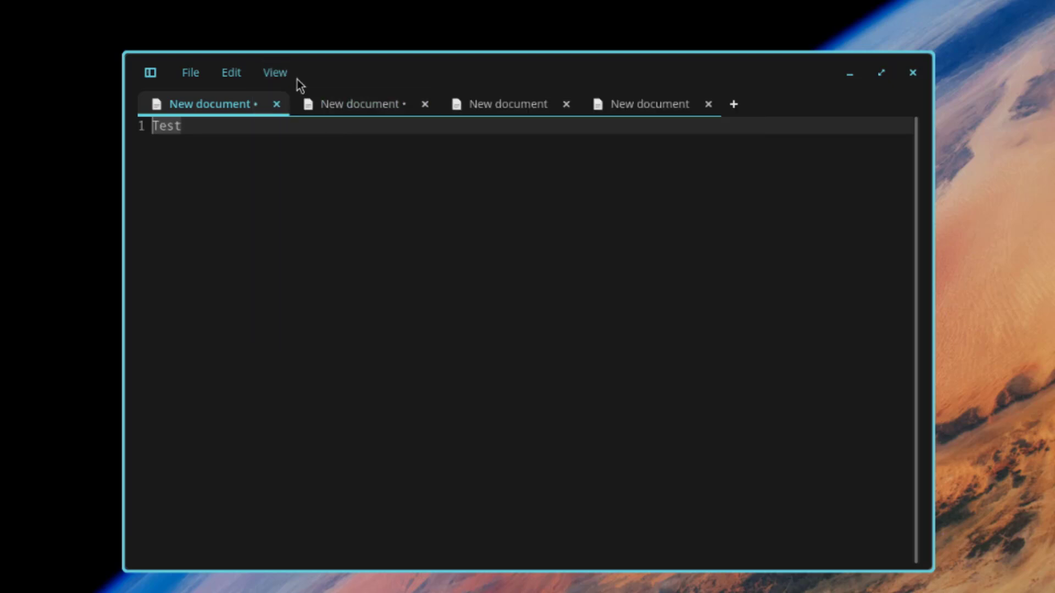
click(283, 77)
click(285, 130)
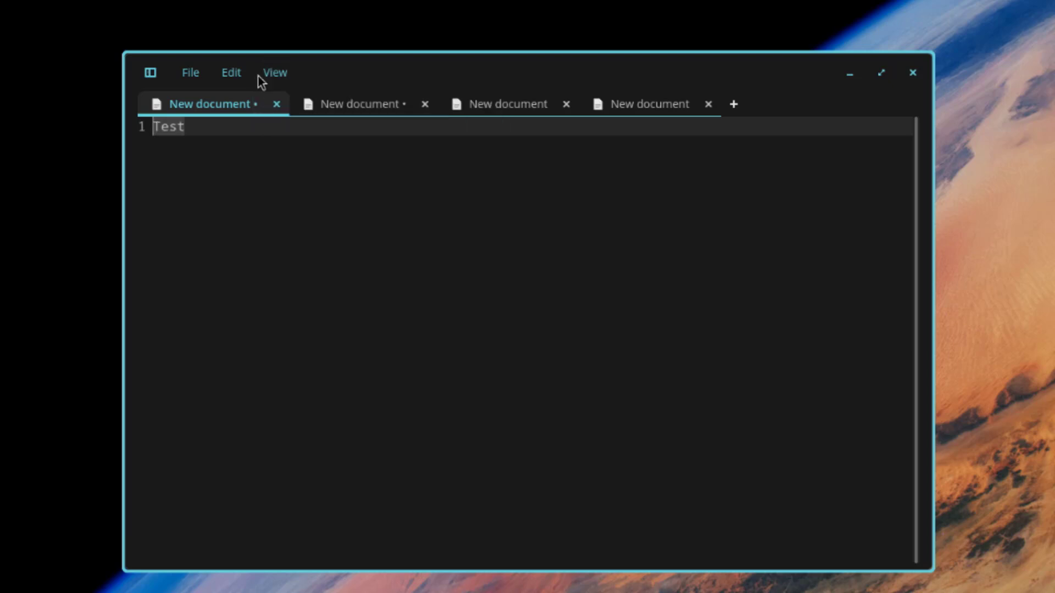
click(262, 77)
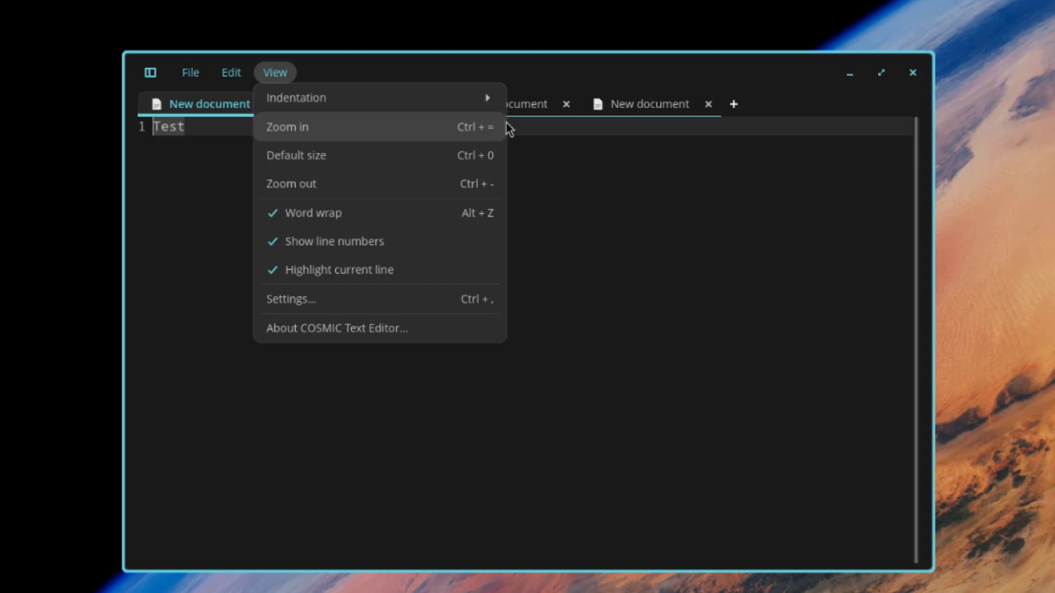
click(466, 131)
Step: In editor Settings, keep Match desktop theme and set the dark syntax scheme to Dracula
click(275, 72)
click(307, 301)
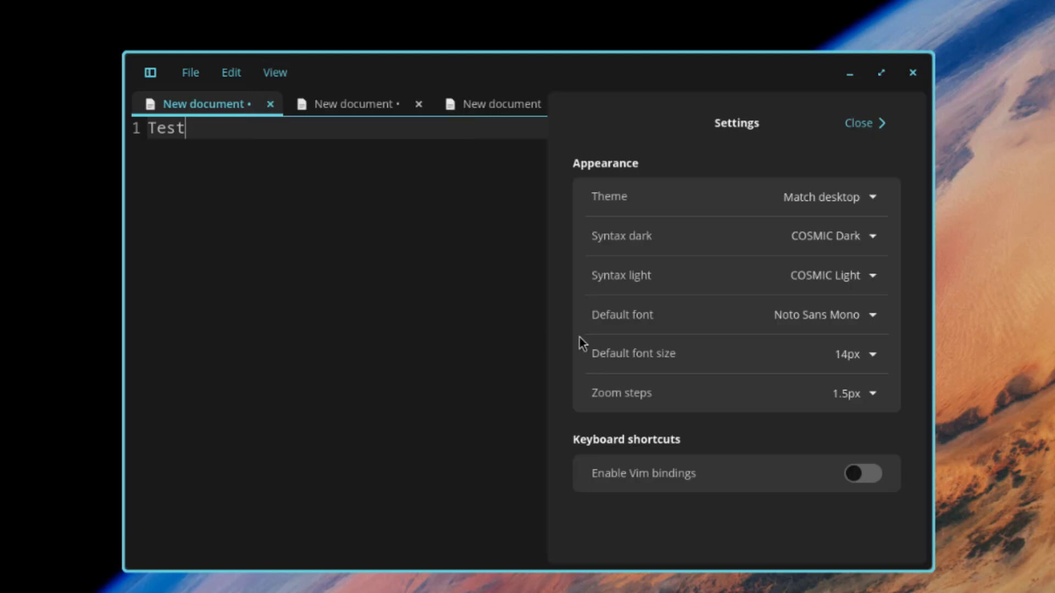
click(870, 199)
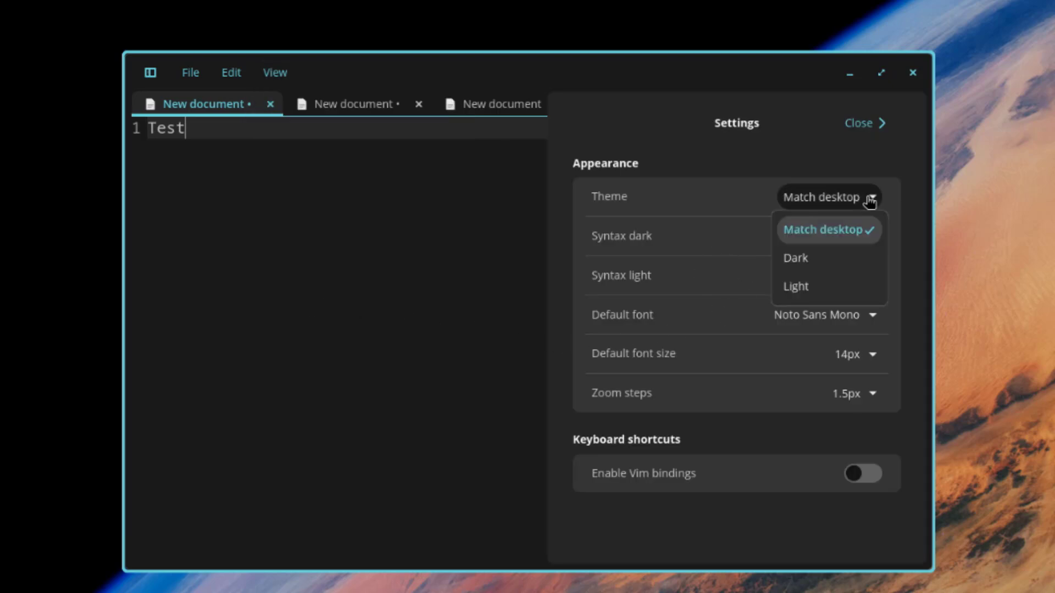
click(877, 229)
click(880, 246)
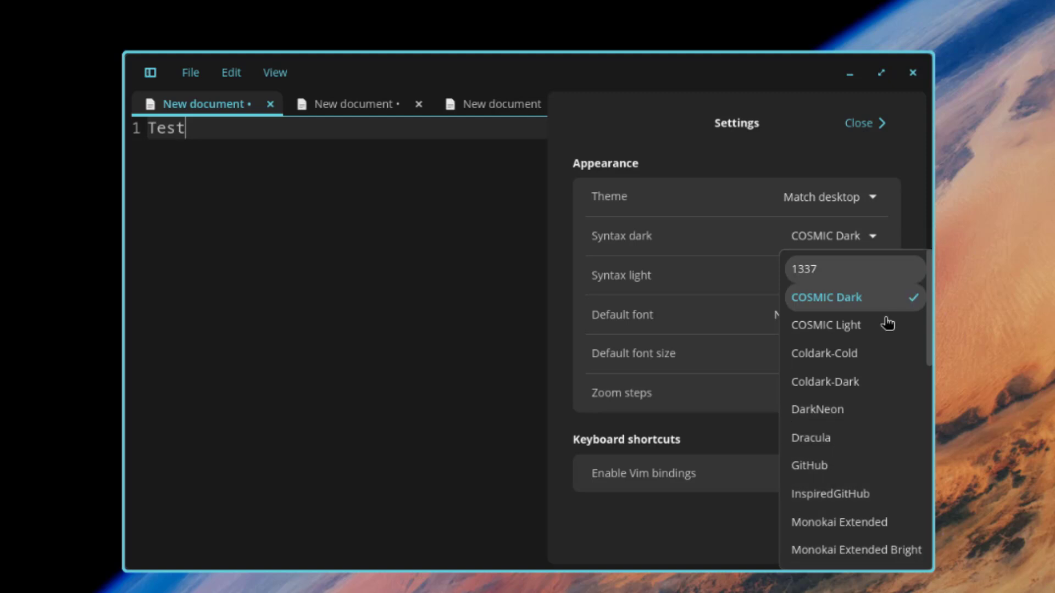
click(829, 439)
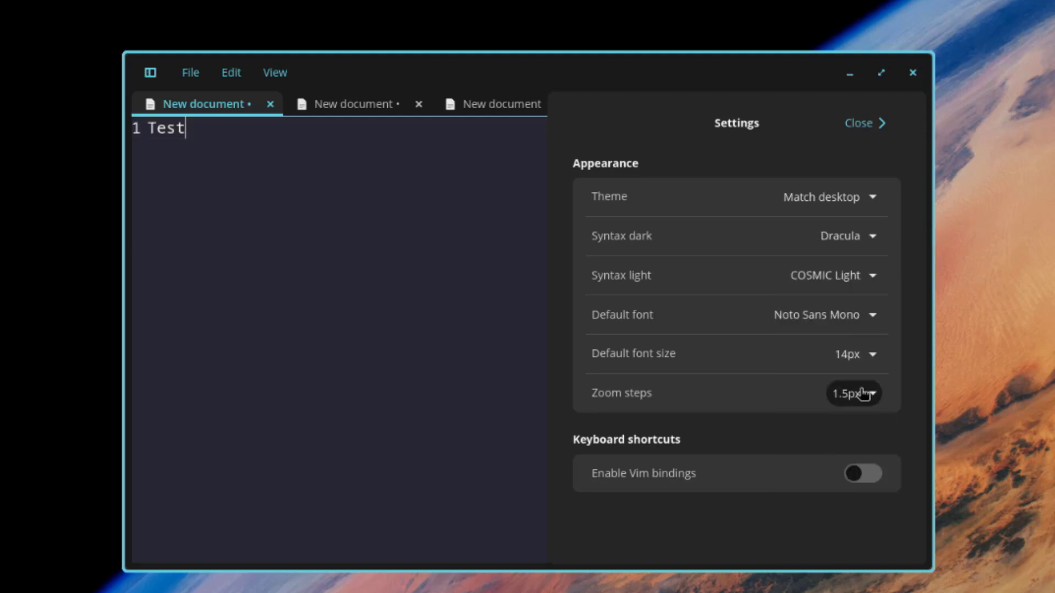
click(878, 275)
click(871, 275)
Step: Leave font, size and zoom step unchanged, toggle Vim bindings on and off, then close the editor
click(865, 314)
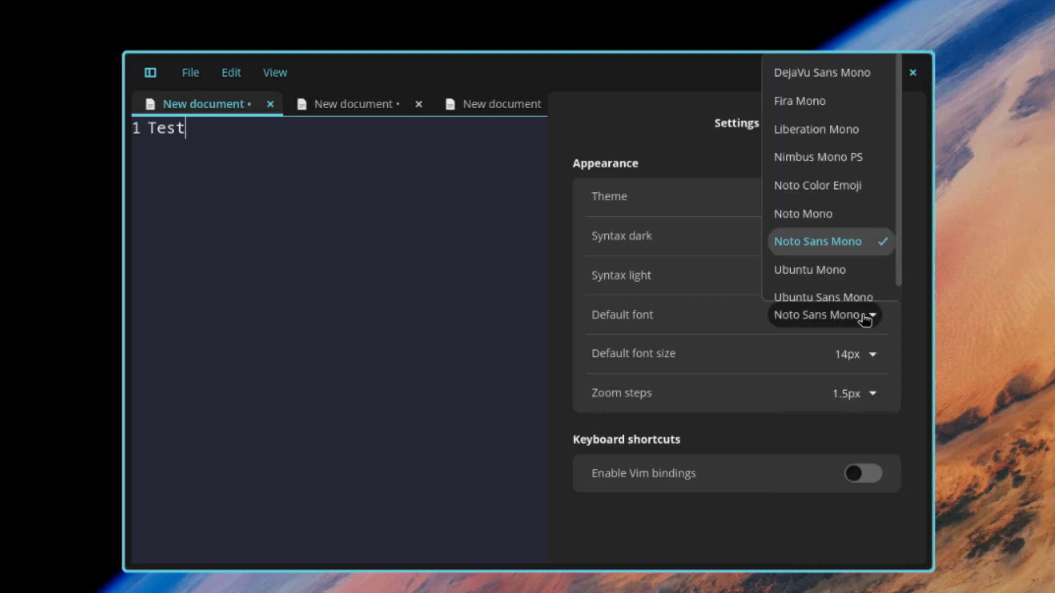
click(869, 355)
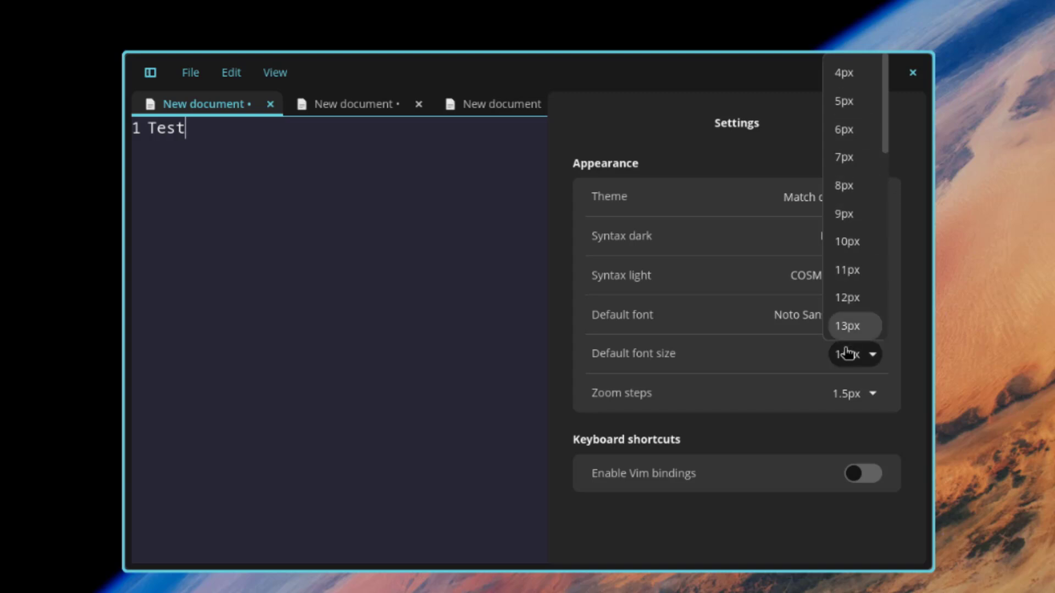
click(864, 405)
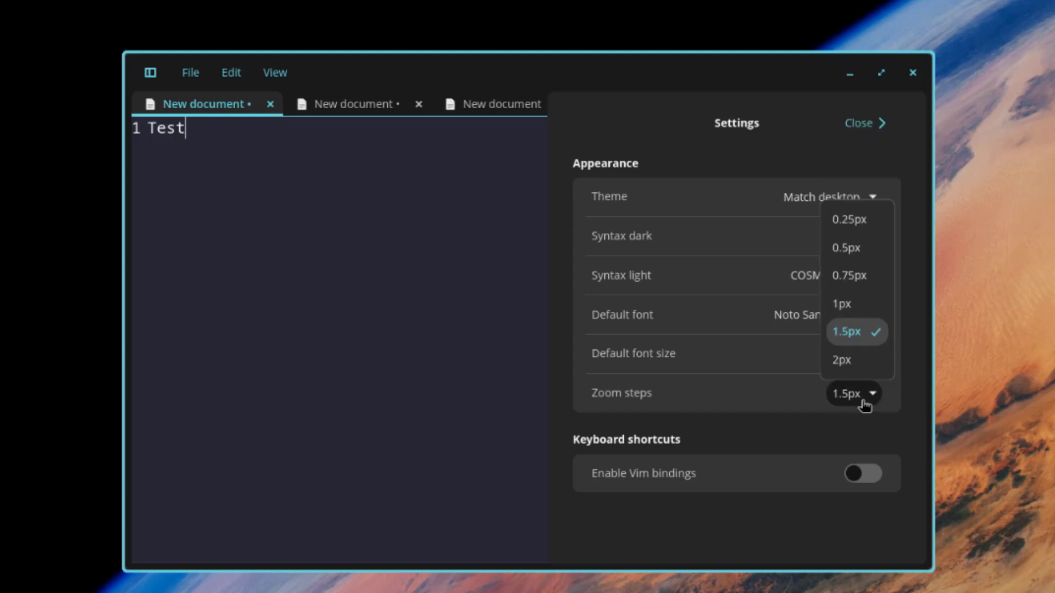
click(865, 405)
click(860, 476)
click(859, 480)
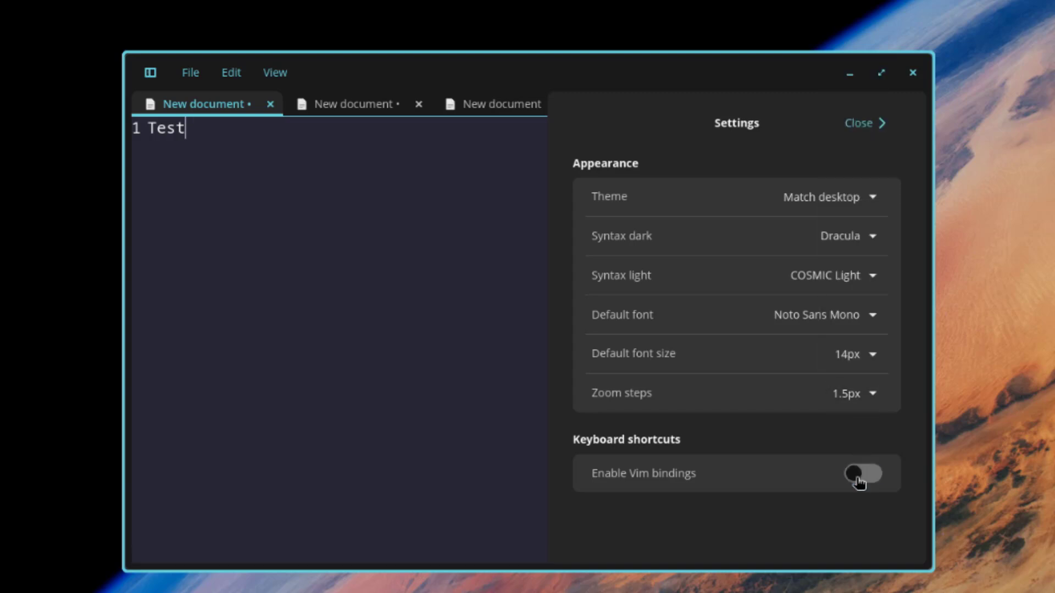
click(912, 73)
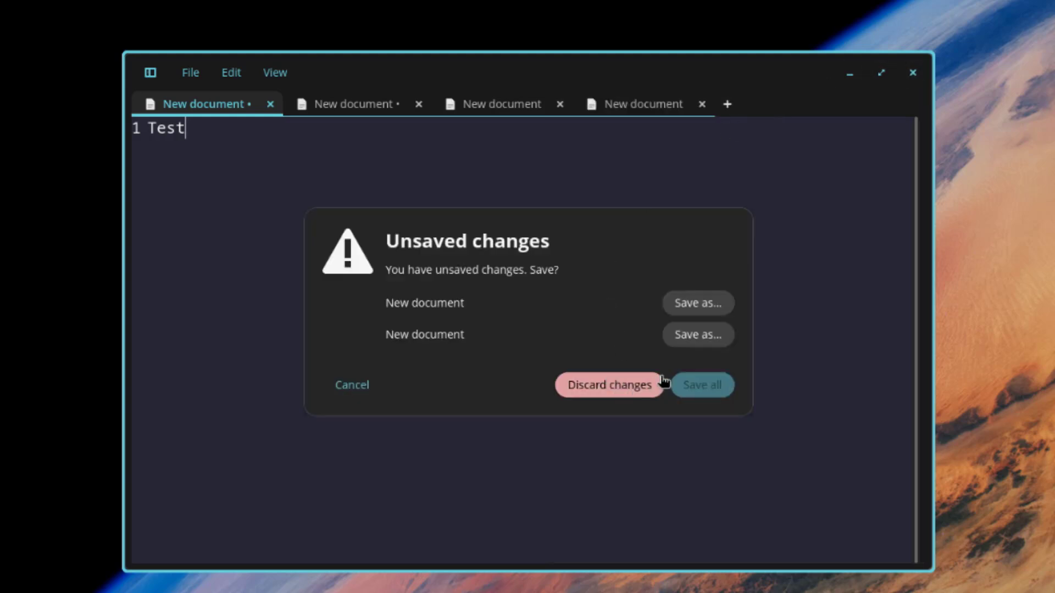
Step: Discard the unsaved documents, then move Files to Workspace 2 and Terminal to Workspace 3
click(633, 387)
key(super)
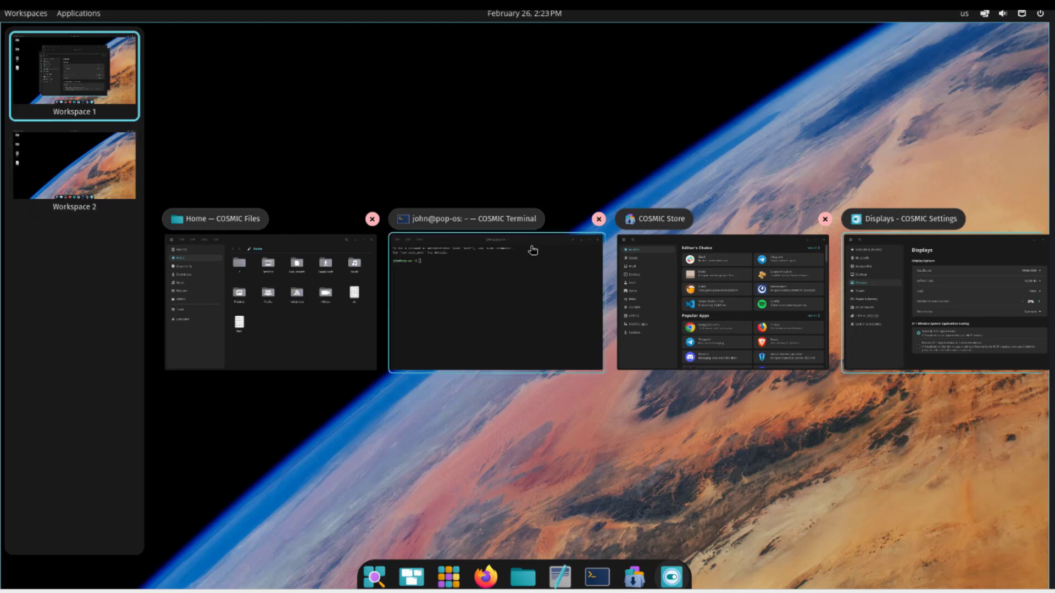
drag(300, 246, 54, 141)
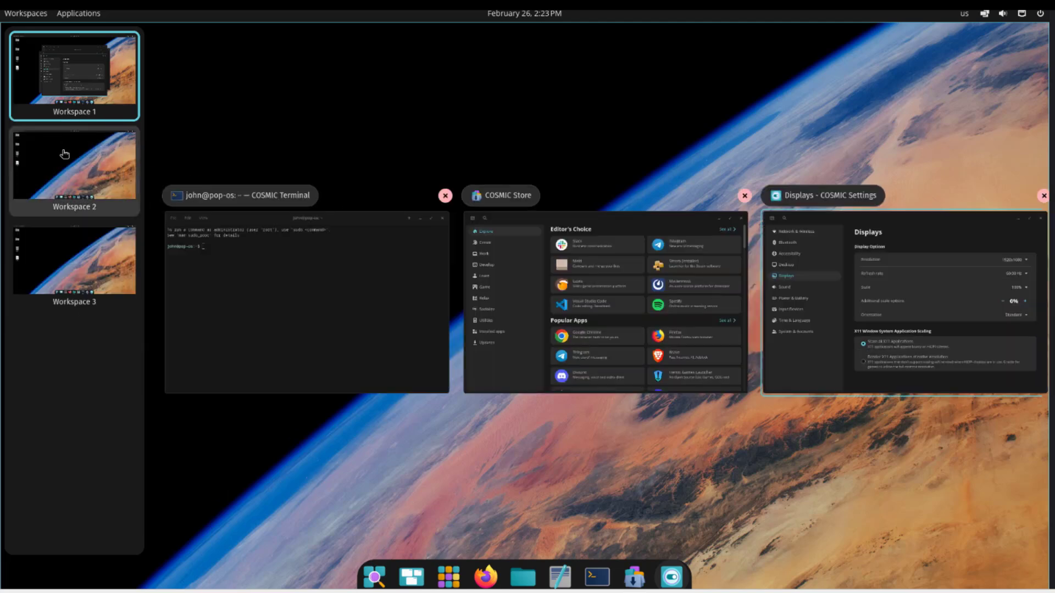
drag(255, 220, 13, 285)
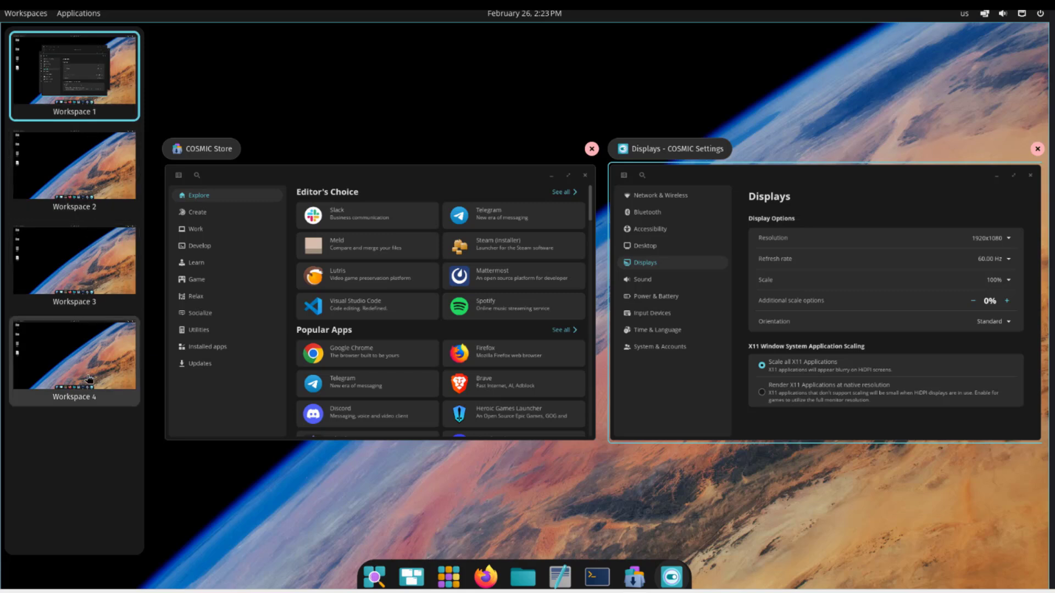
Step: Gather Terminal and Files via Workspace 2 back onto Workspace 1
click(57, 362)
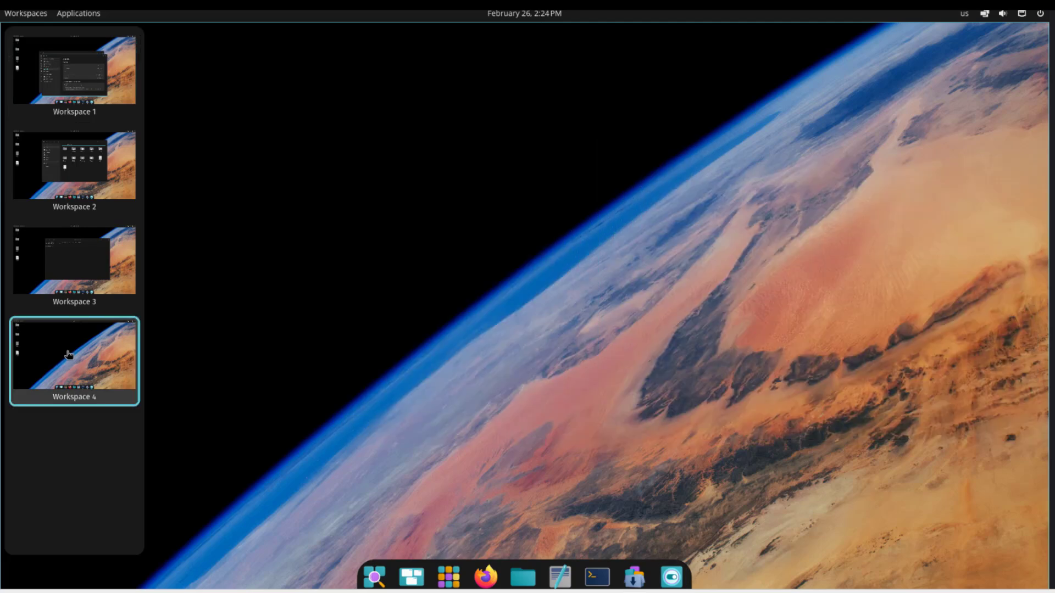
click(92, 264)
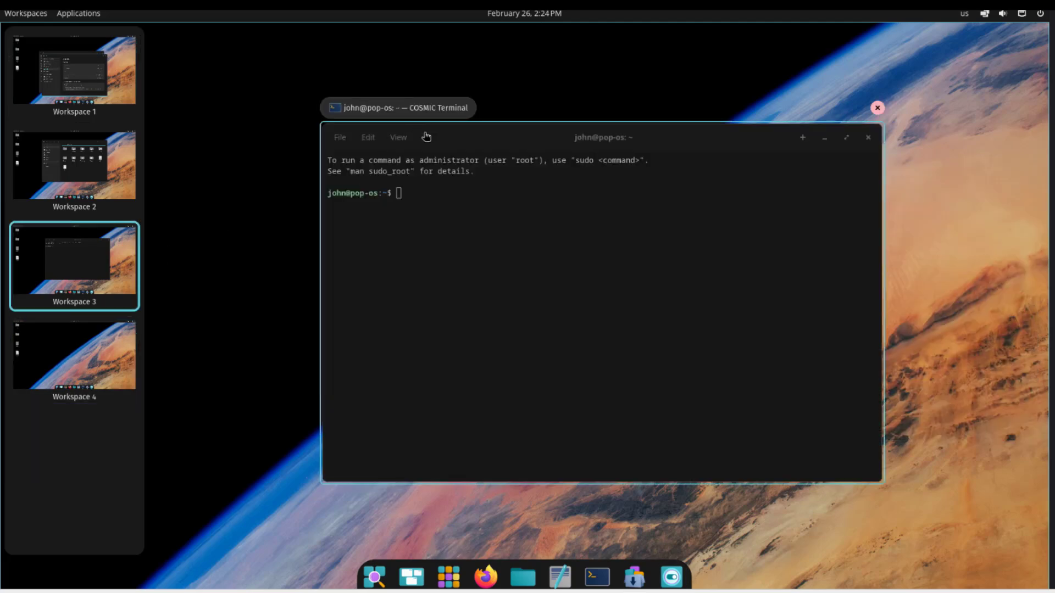
drag(446, 145, 52, 159)
click(81, 203)
drag(464, 183, 91, 82)
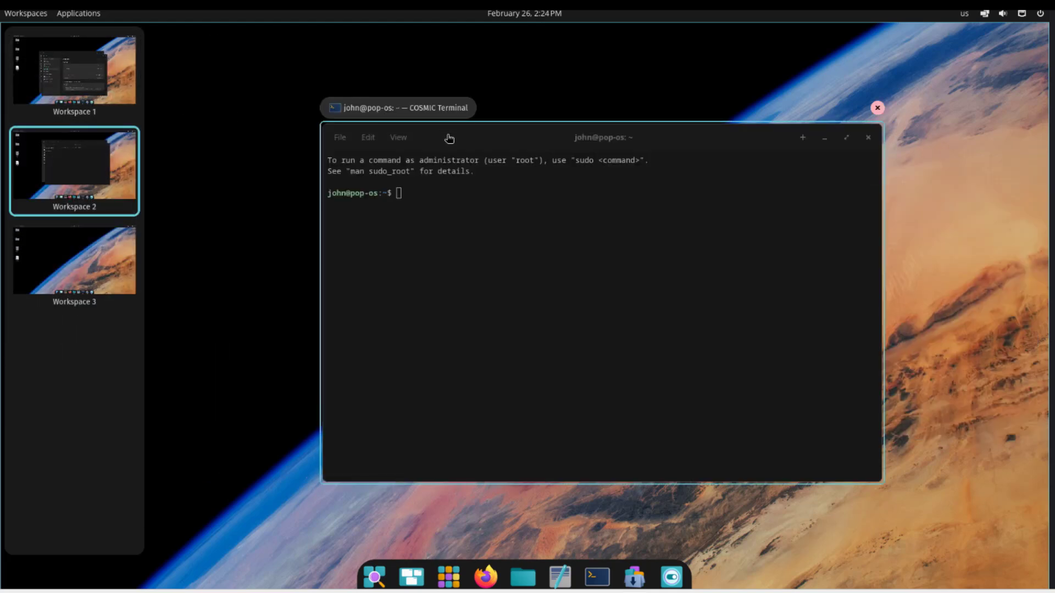
drag(453, 139, 87, 65)
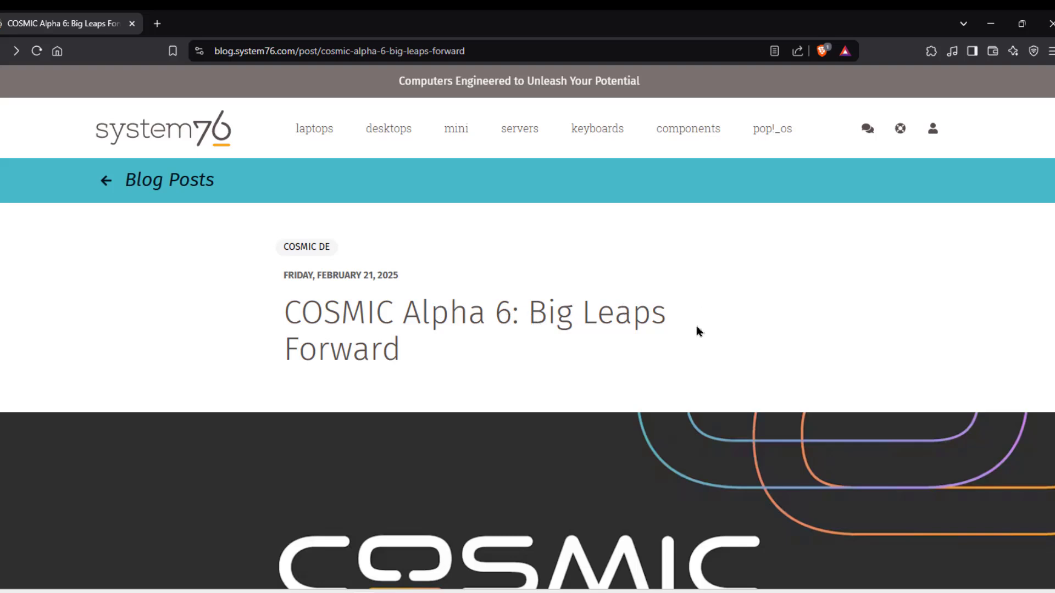
Step: Scroll through the 'COSMIC Alpha 6: Big Leaps Forward' blog post and back up
scroll(720, 320, down, 10)
scroll(720, 320, up, 8)
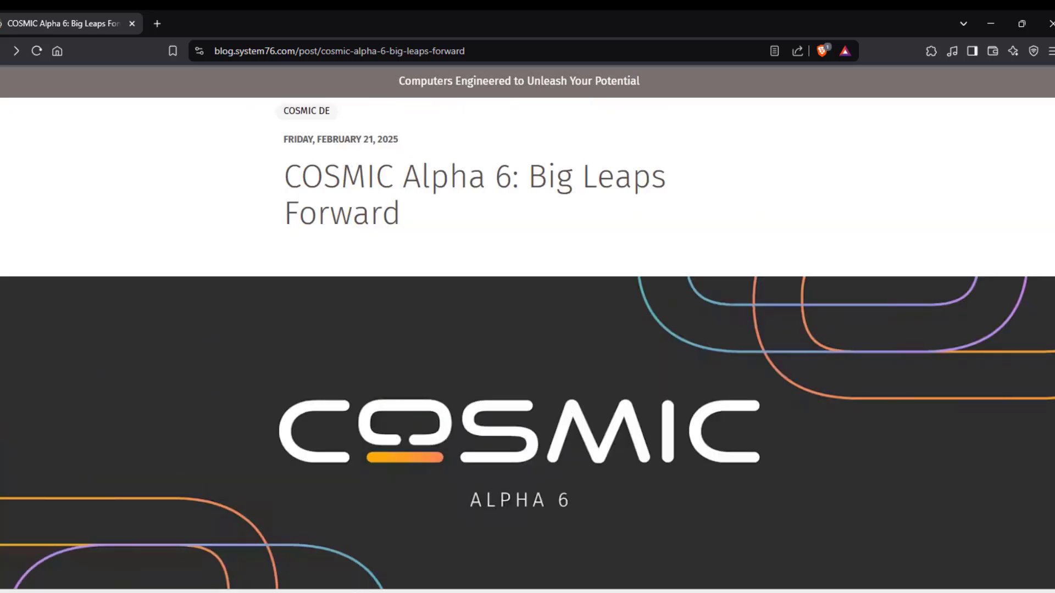